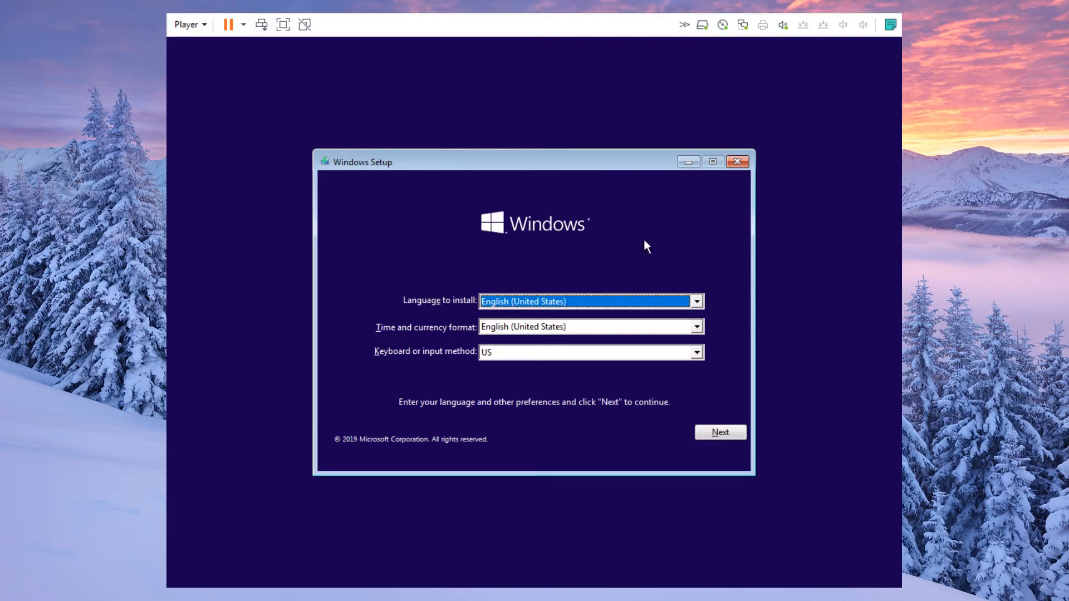
- Keep the US English language and keyboard defaults and begin the Windows 10 install
click(710, 433)
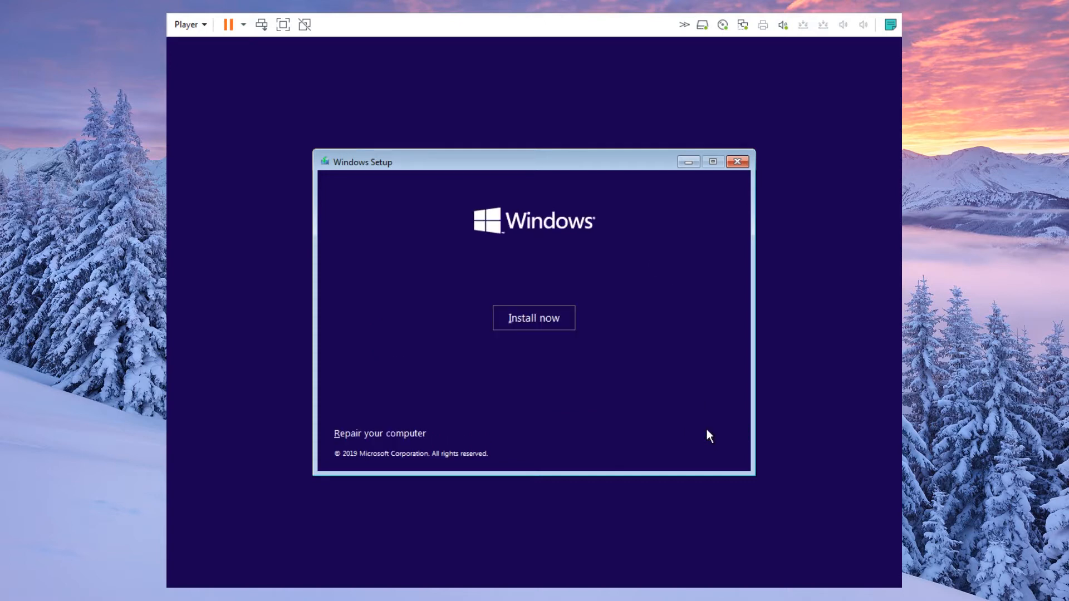
click(560, 318)
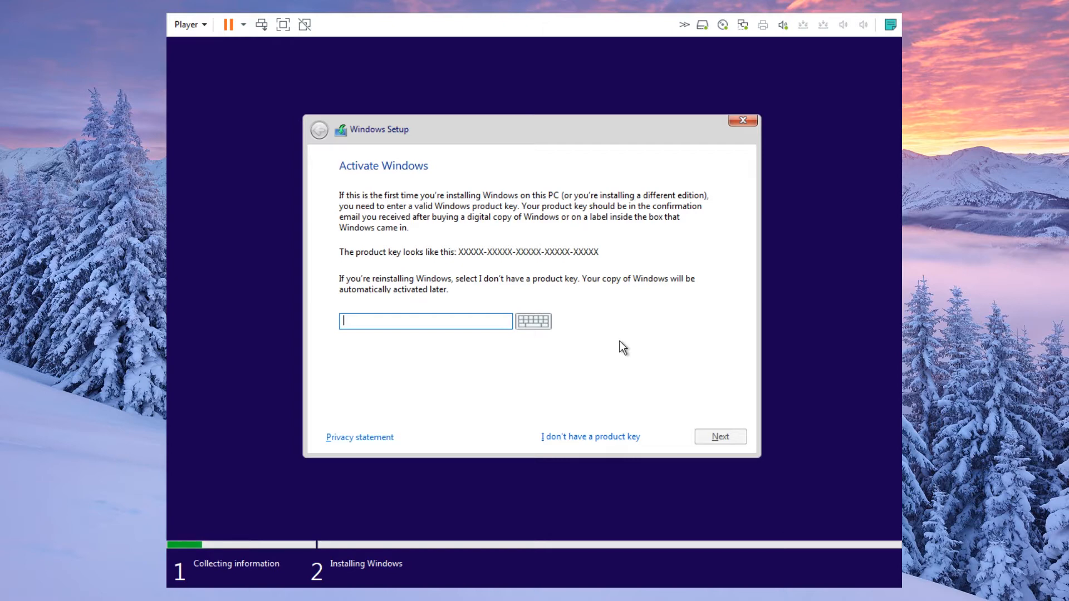
- Proceed without a product key and select the Windows 10 Home edition
click(604, 434)
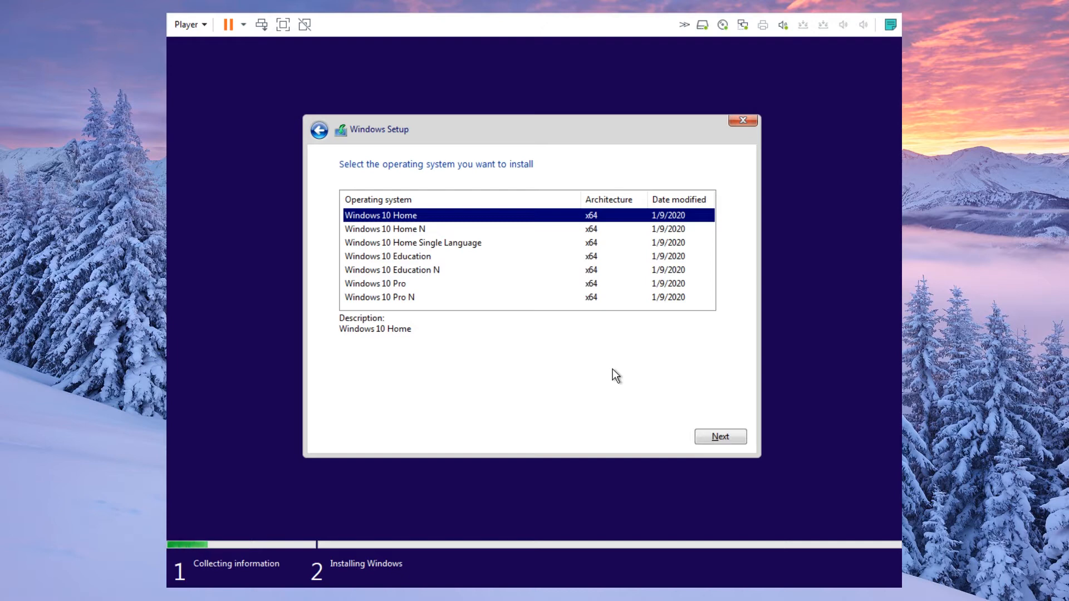
click(702, 436)
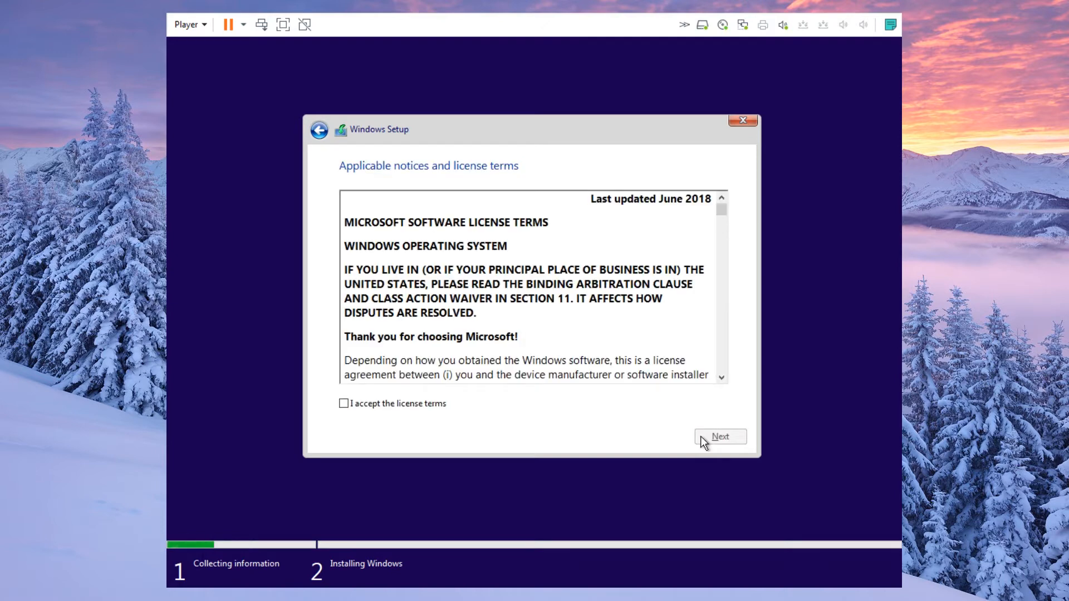
- Tick 'I accept the license terms' and continue to the next page
click(409, 405)
click(721, 439)
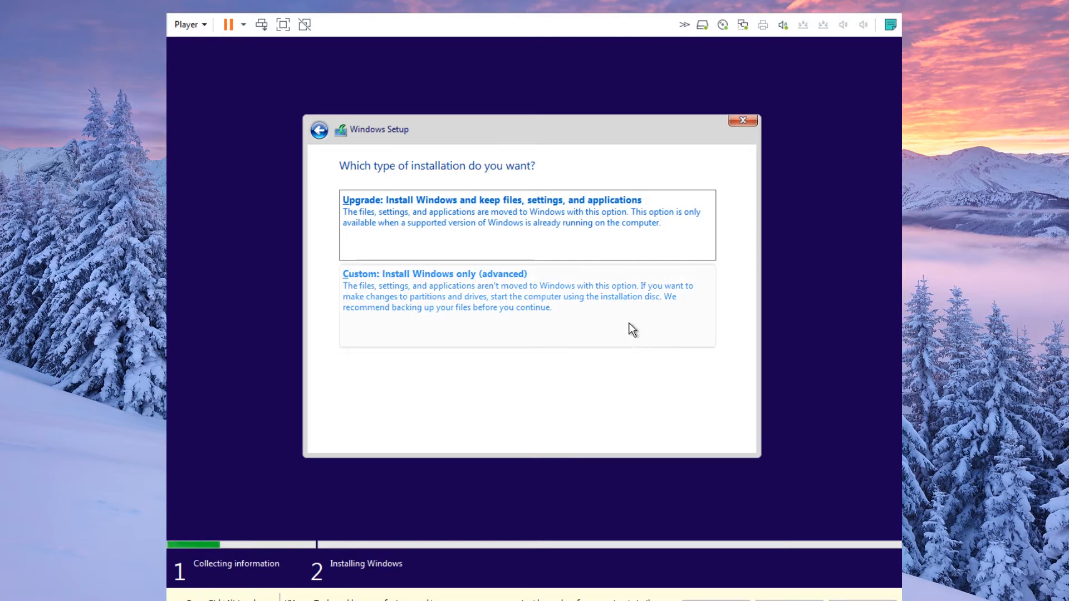
- Choose Custom: Install Windows only and install onto Drive 0's 60.0 GB unallocated space
click(596, 313)
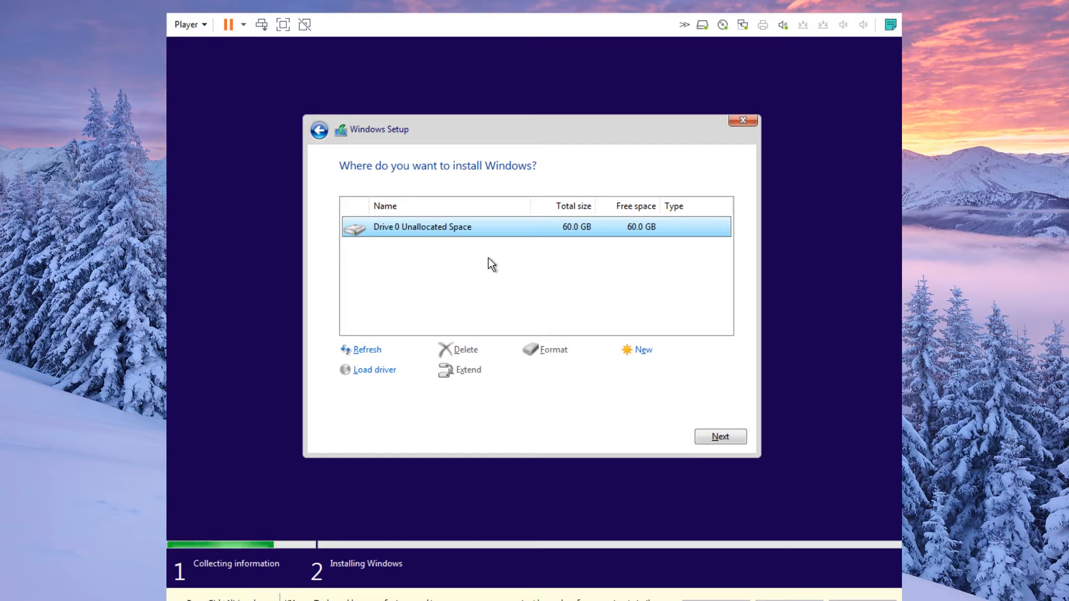
click(808, 600)
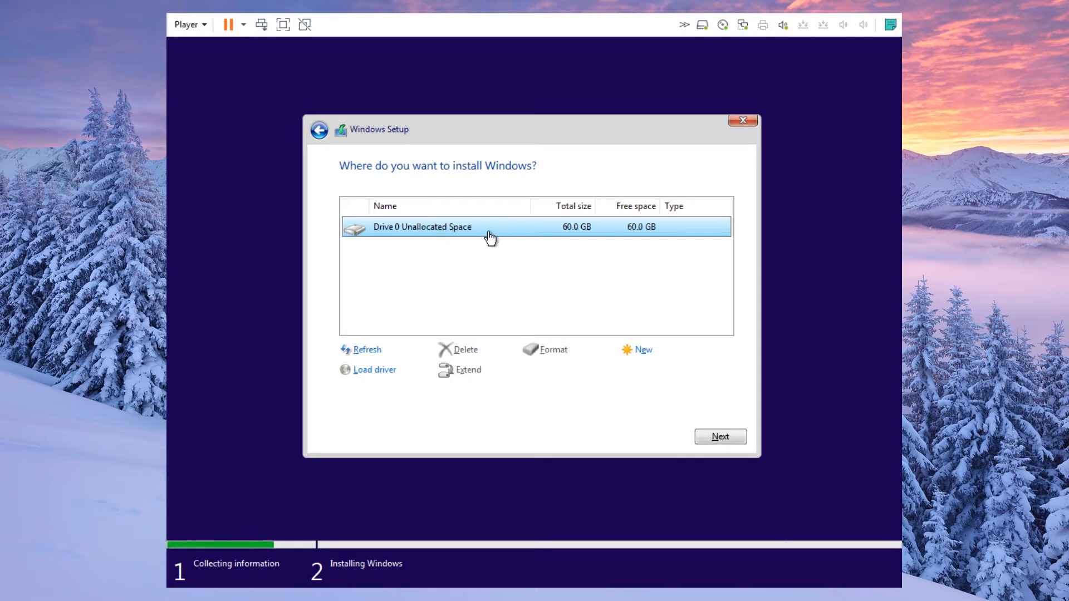
click(711, 436)
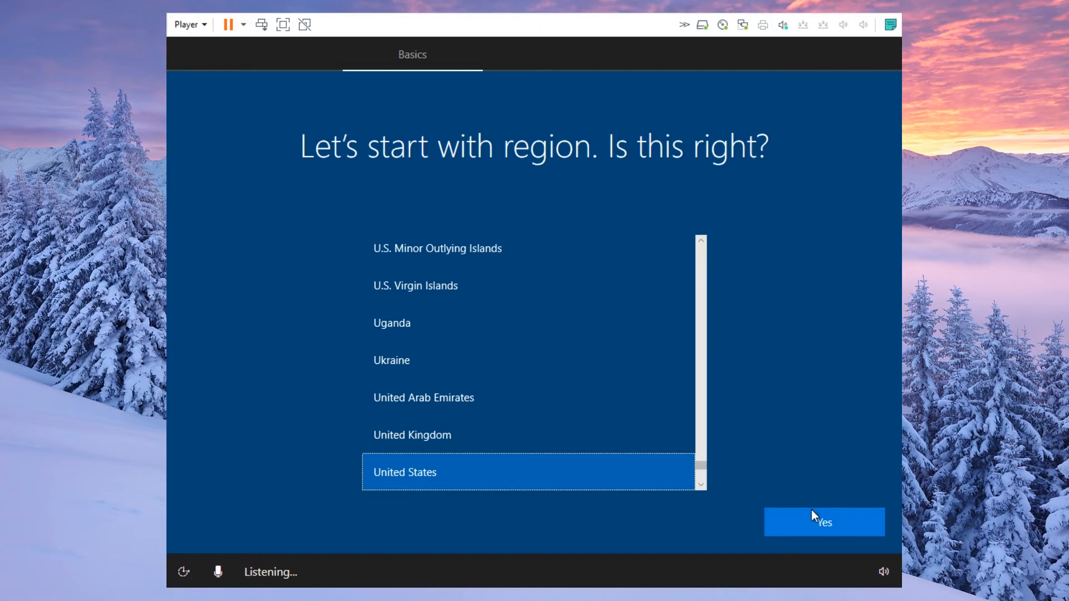
- Confirm the United States region and US keyboard layout, skipping a second layout
click(817, 526)
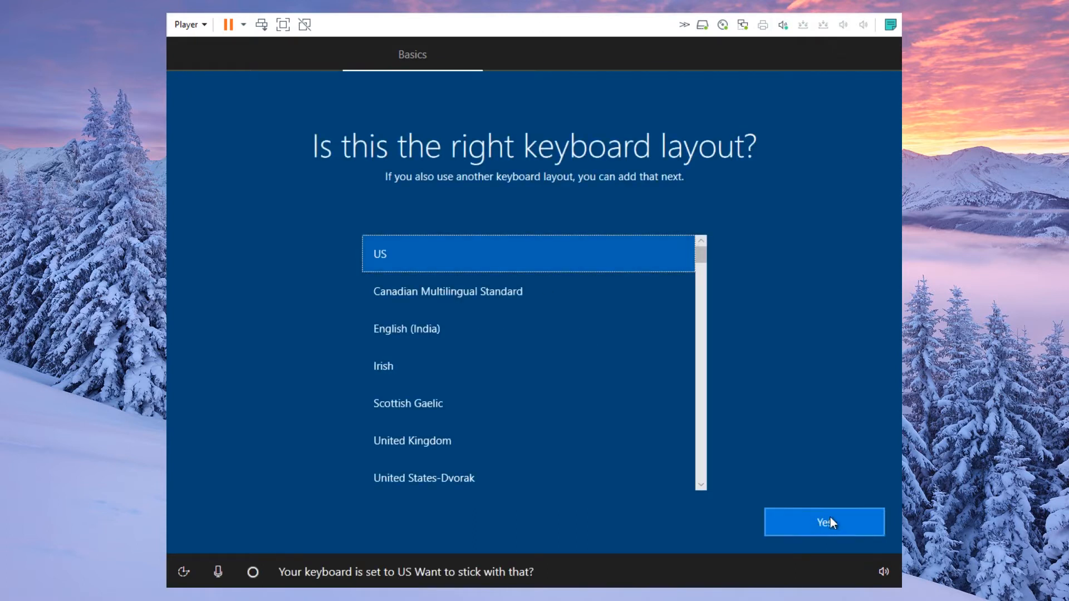
click(824, 518)
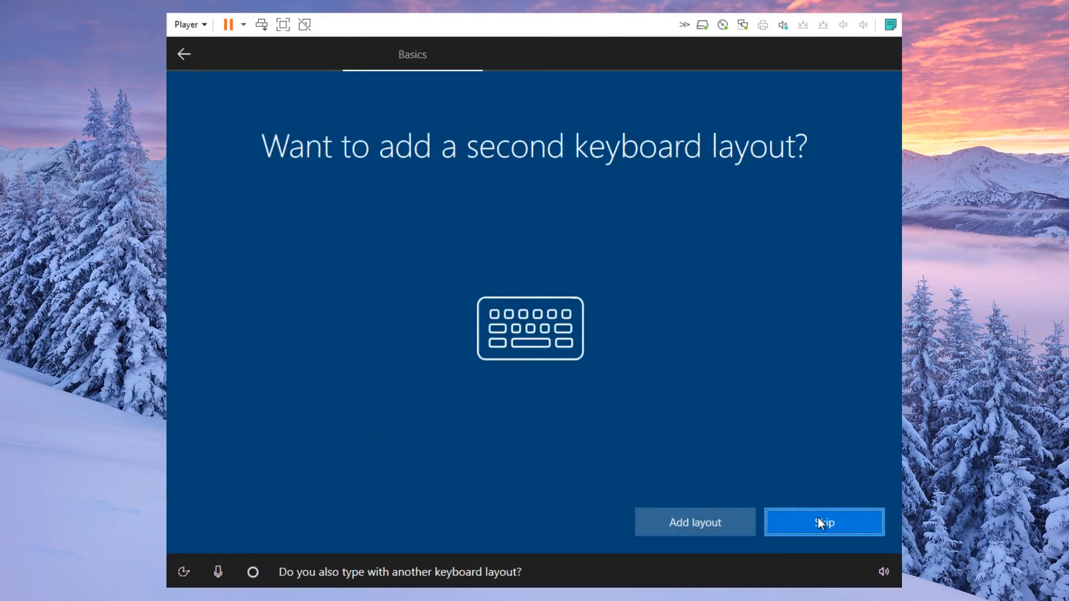
click(817, 522)
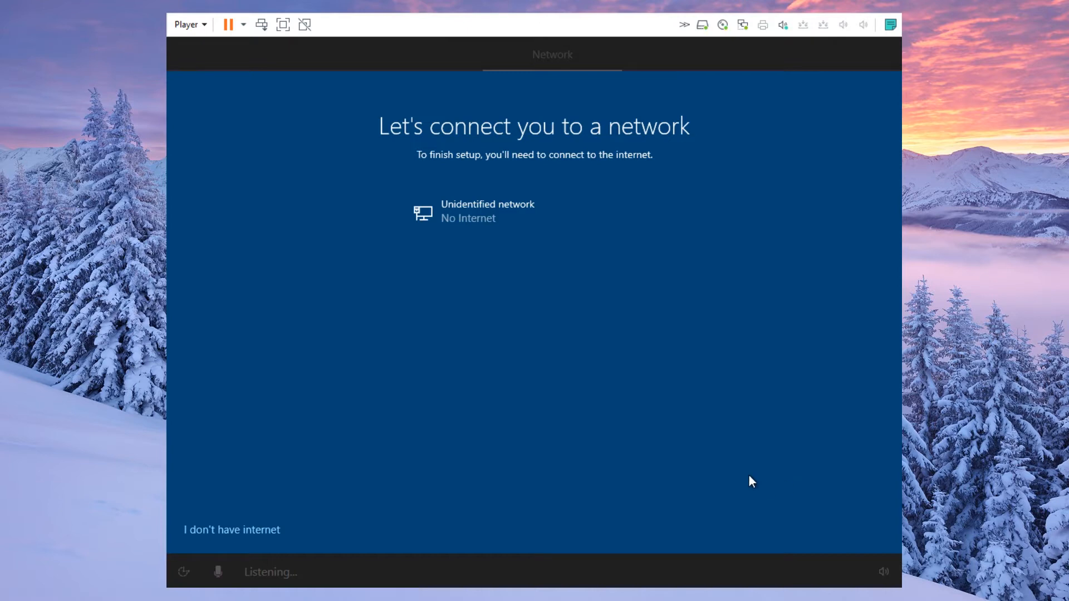
- Choose 'I don't have internet' and continue with the limited offline setup
click(251, 530)
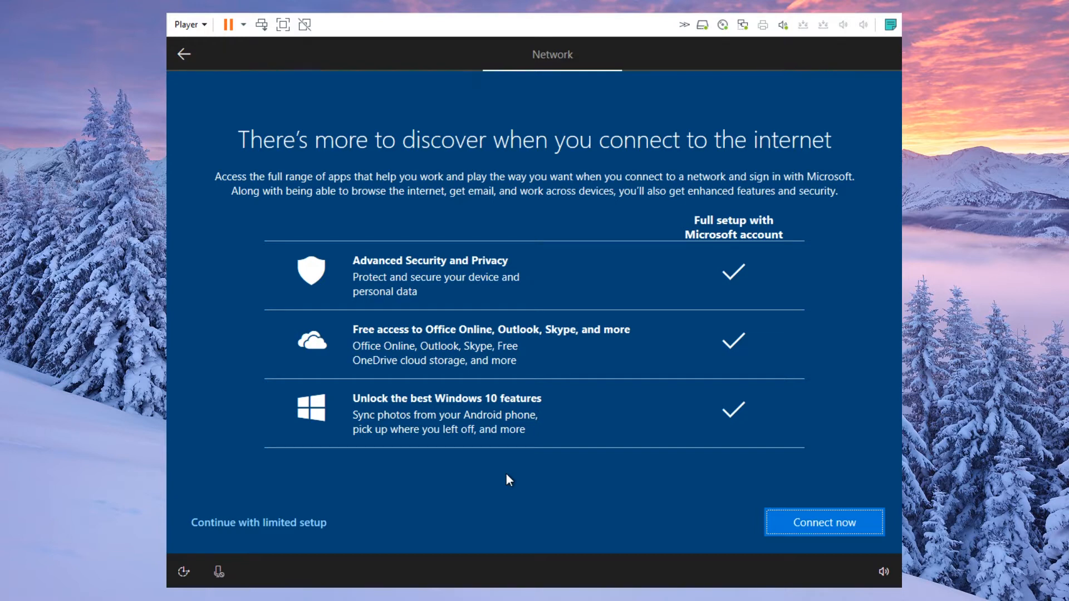
click(305, 521)
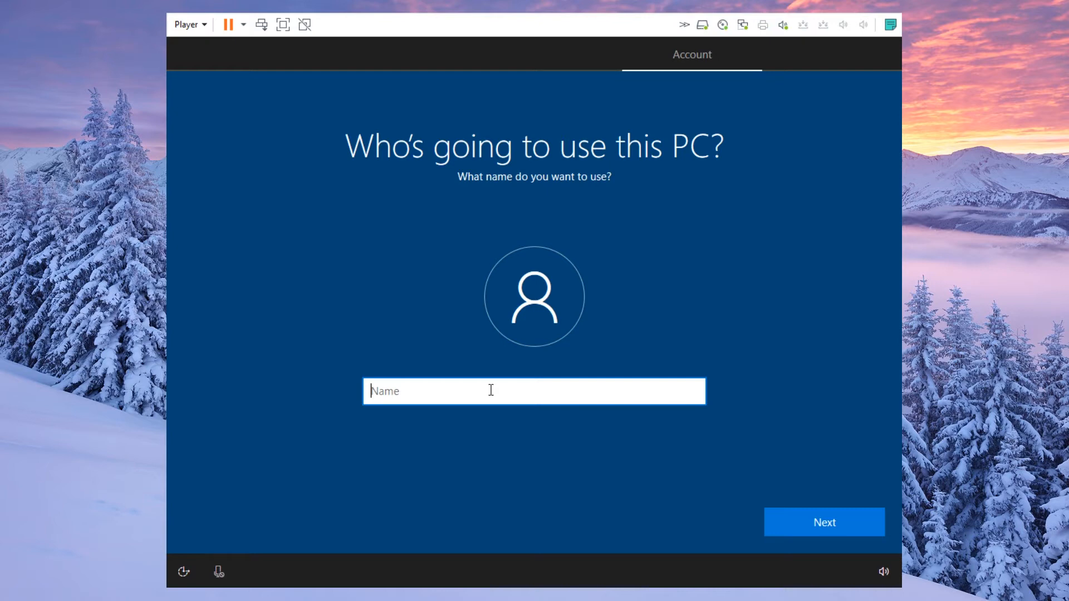
- Create the local account 'Admin' with a password, entering it and confirming it
text(Admin)
click(788, 522)
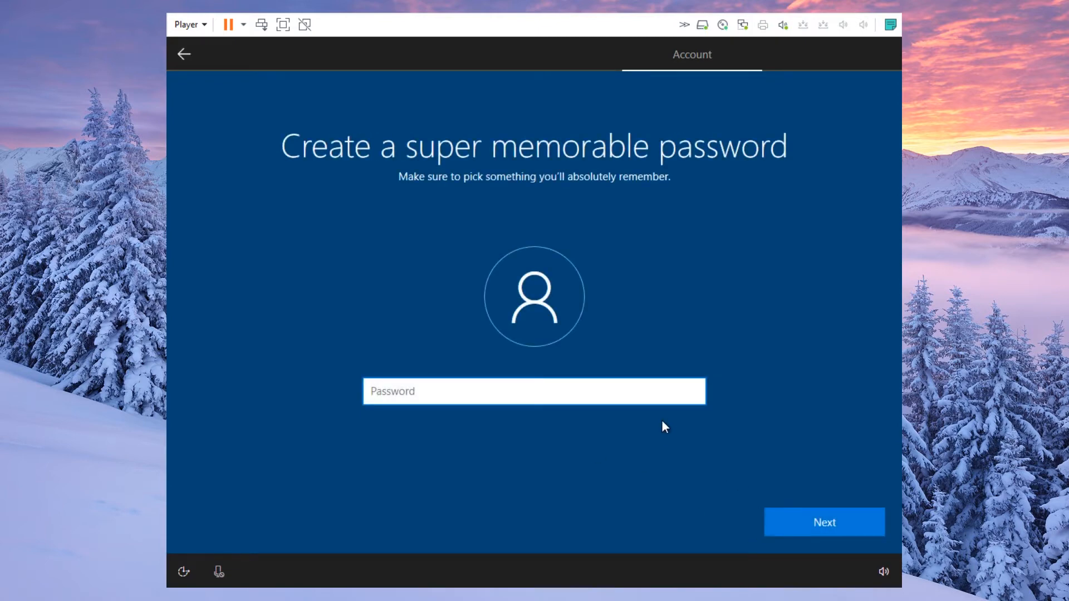
text(12345678)
click(785, 519)
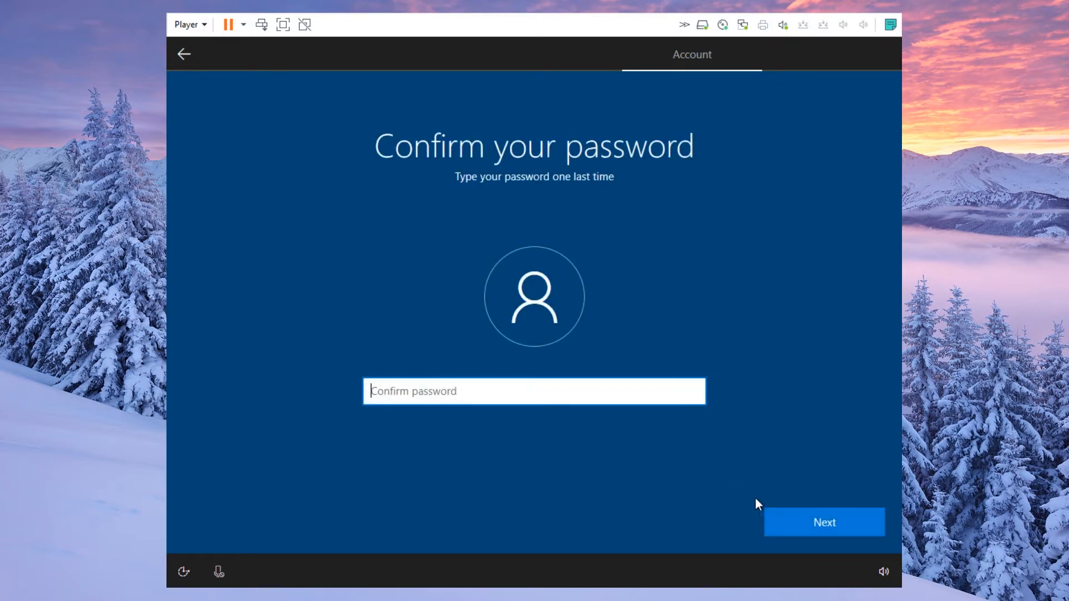
text(12345678)
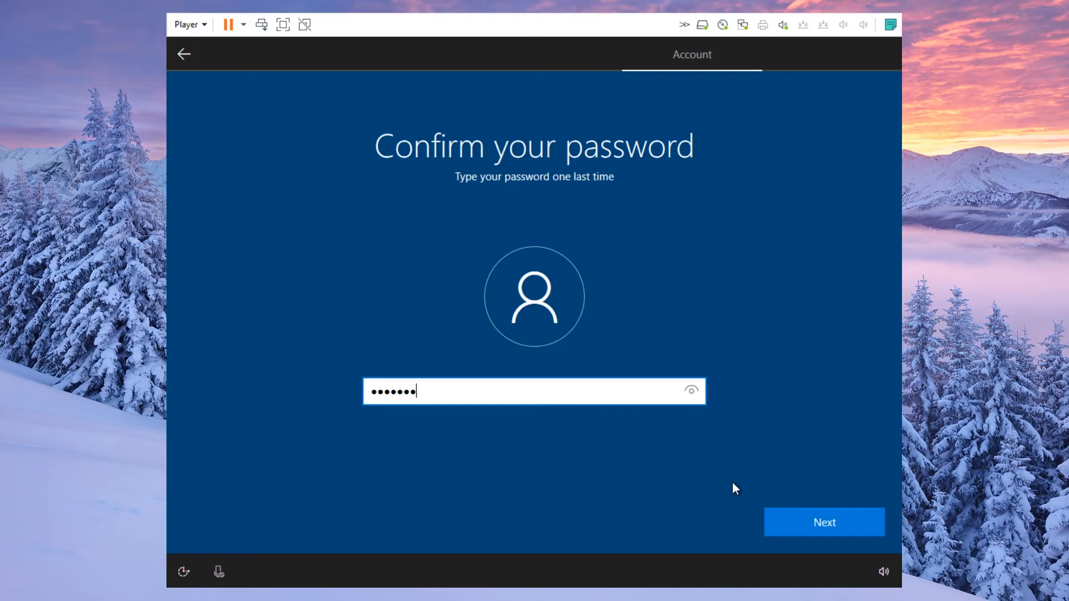
key(Return)
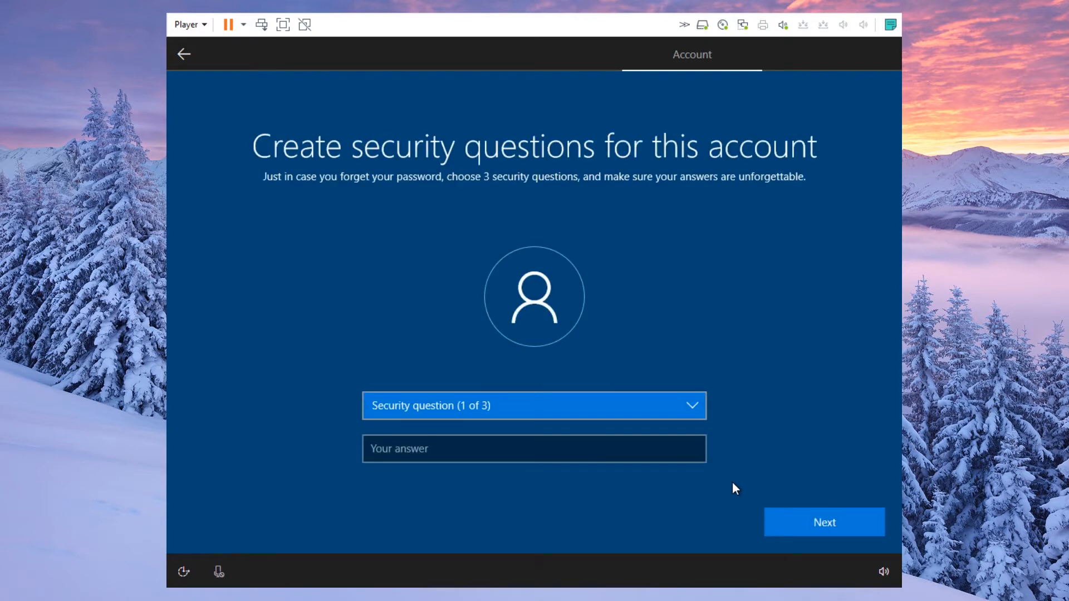
- Choose the first pet's name security question and enter an answer for it
click(694, 403)
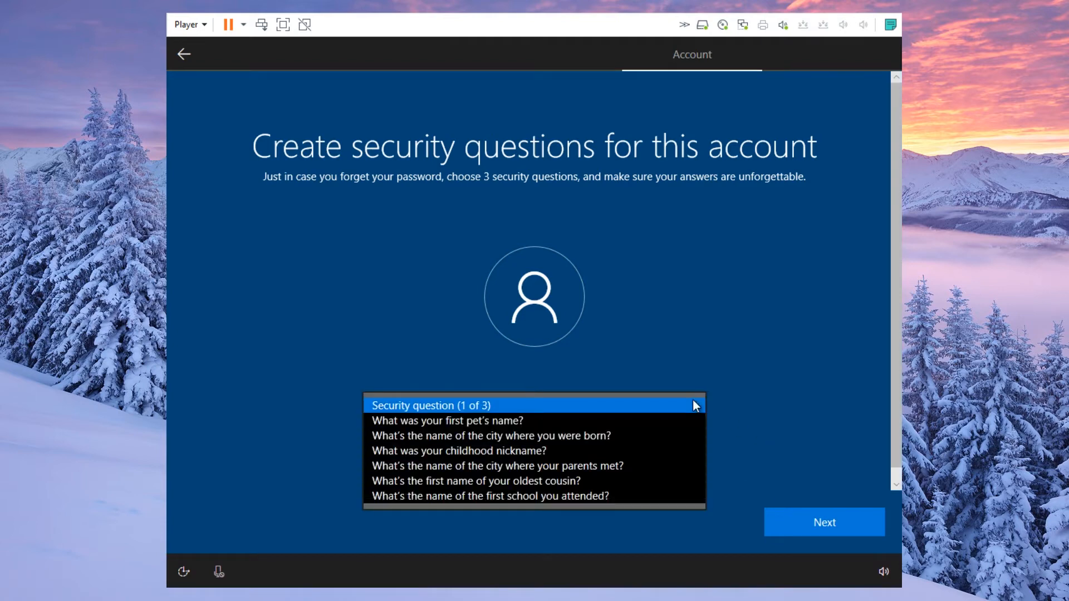
click(693, 418)
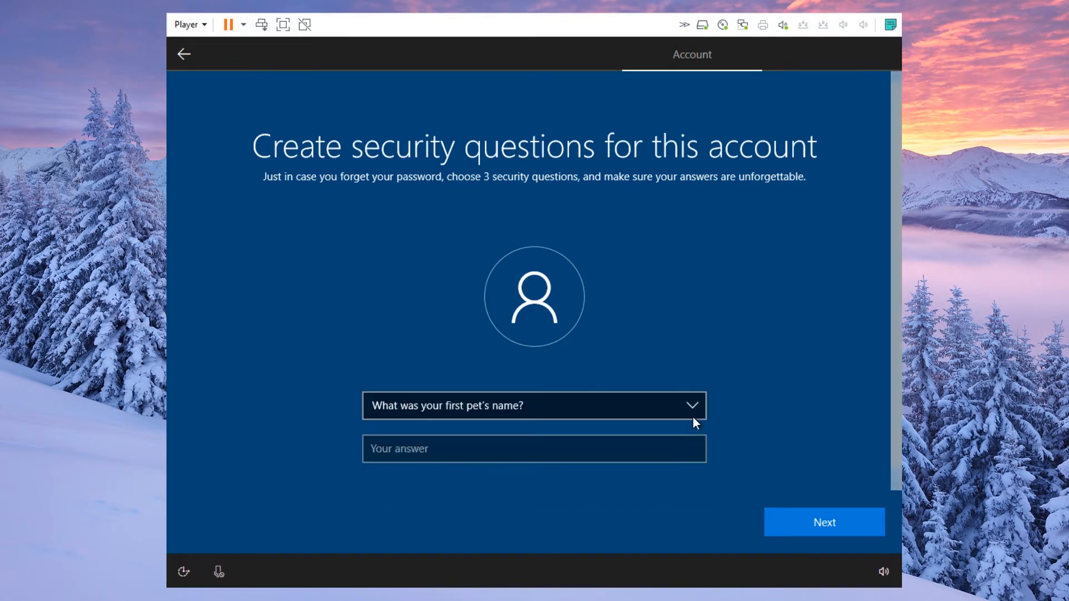
click(671, 444)
text(No thanks)
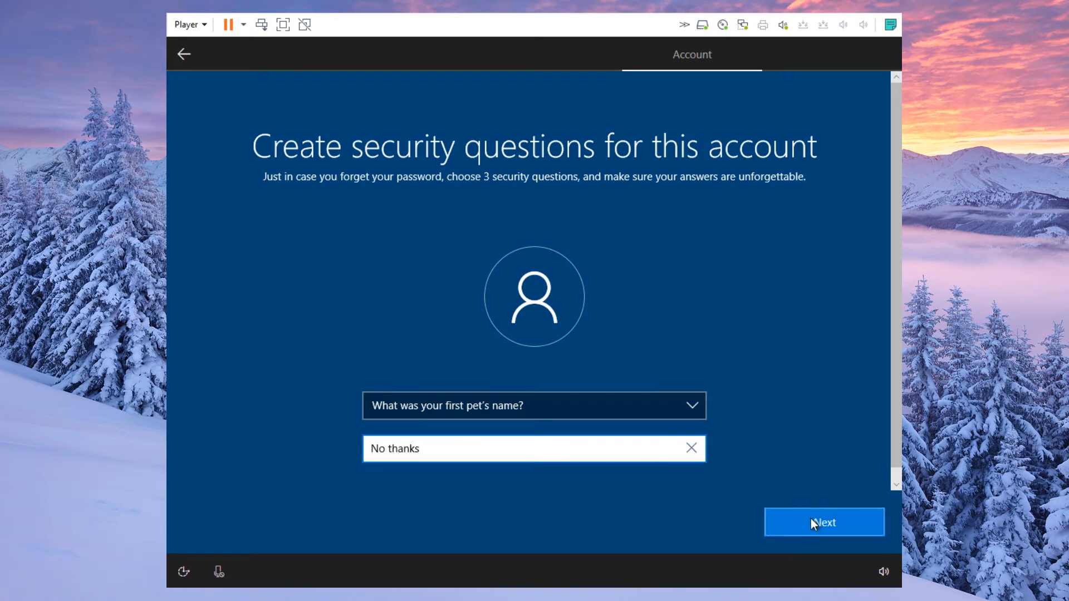
click(811, 519)
- Choose the birth city question as the second security question and answer it
click(693, 406)
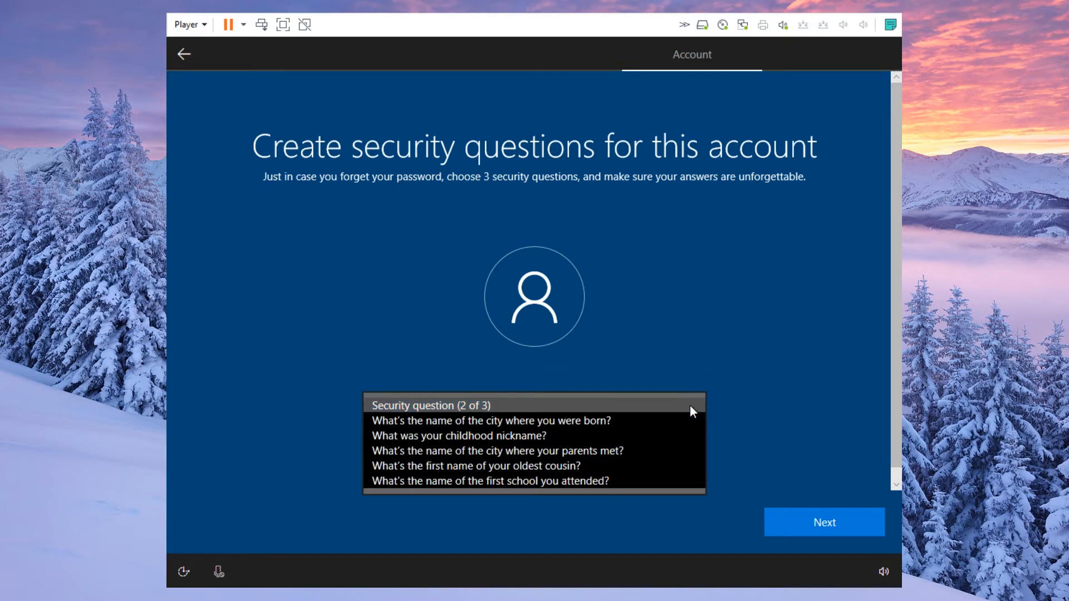
click(667, 421)
click(638, 453)
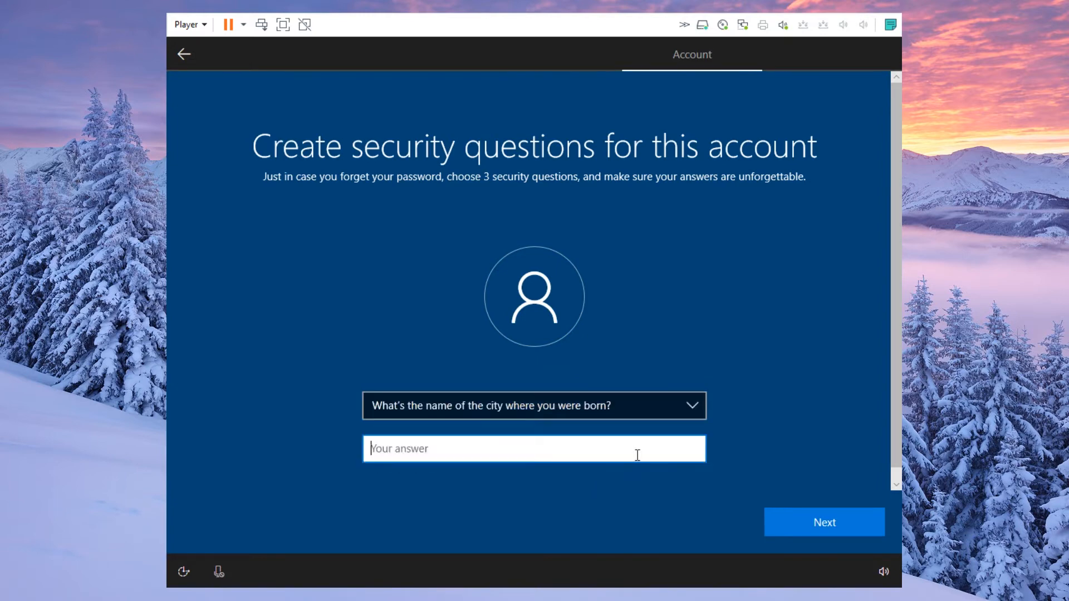
text(Nope)
click(793, 516)
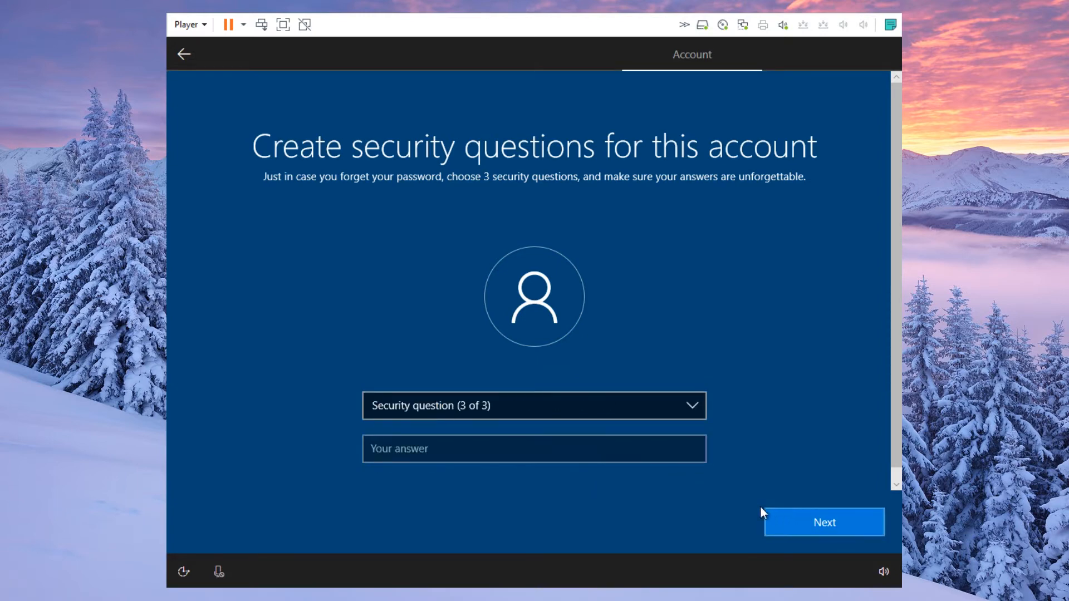
- Choose the childhood nickname question as the third, answer it, and submit
click(693, 406)
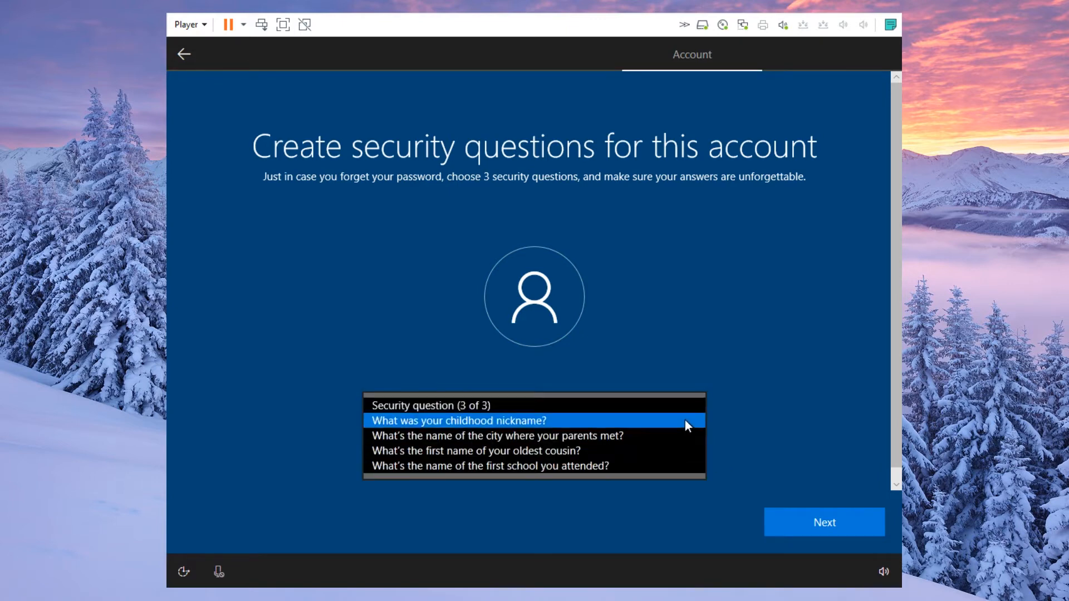
click(684, 421)
click(630, 447)
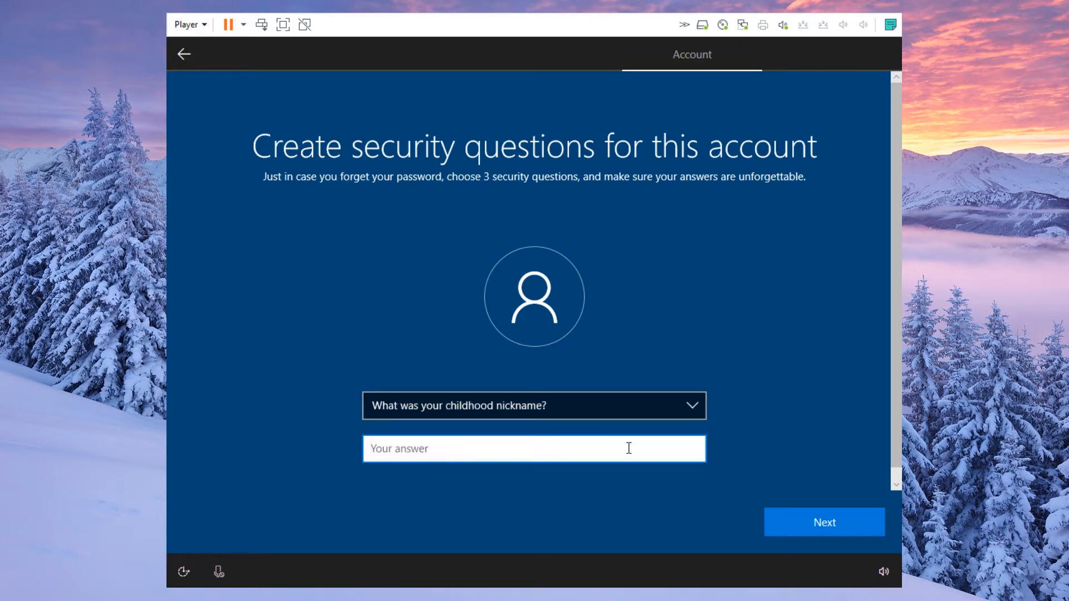
text(Nothing)
click(778, 516)
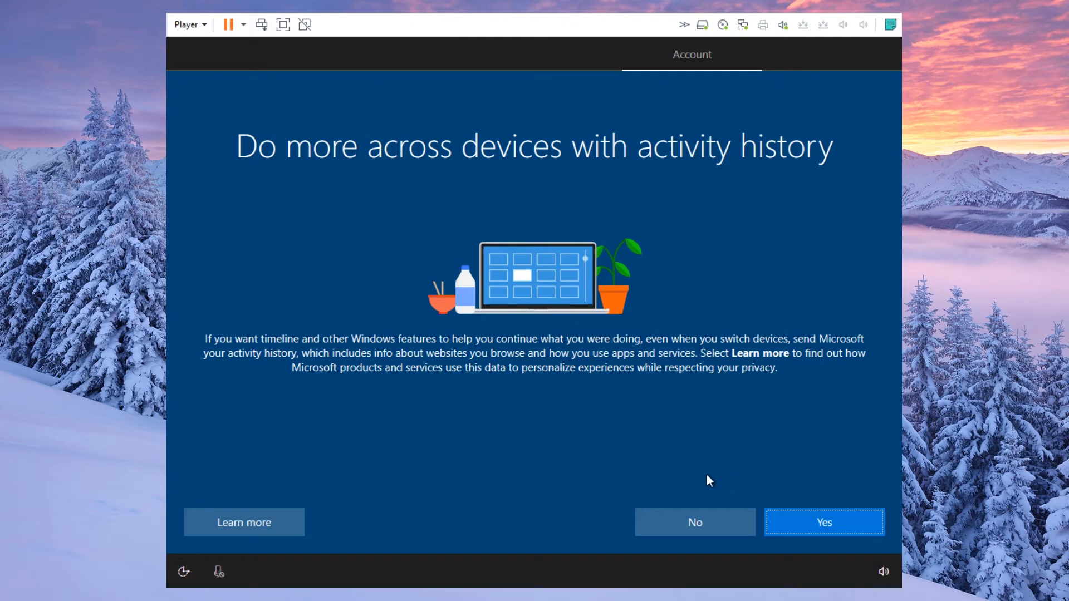
- Say No to sending activity history and Decline the Cortana assistant
click(680, 522)
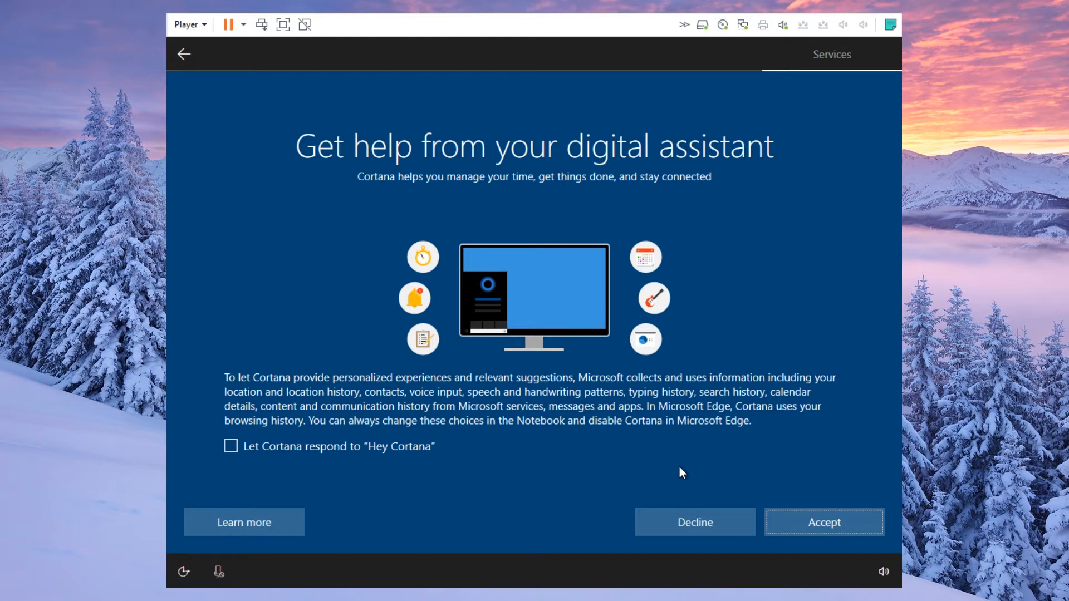
click(654, 523)
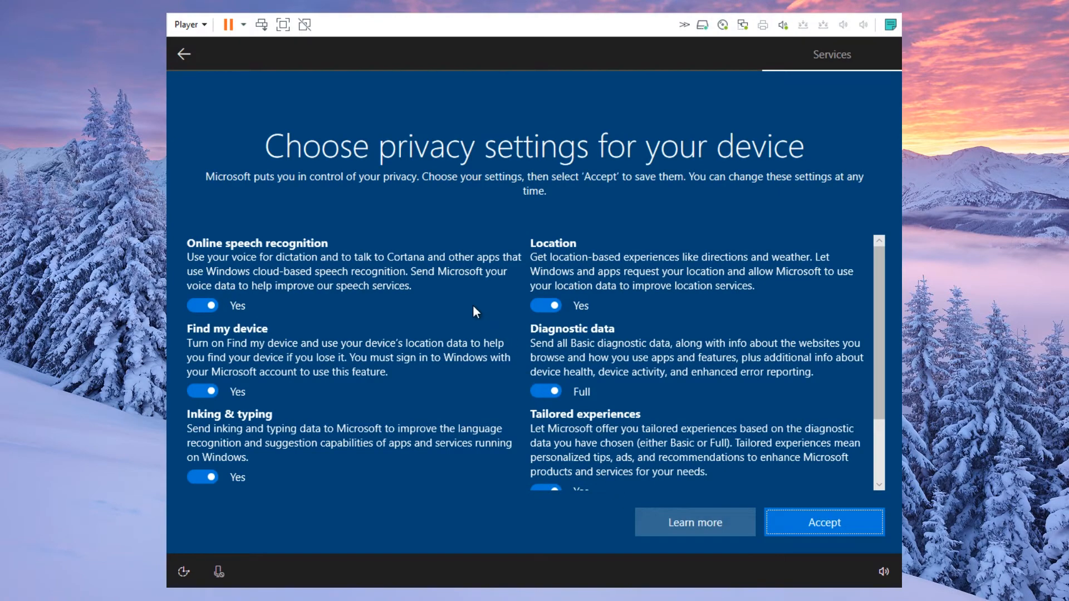
- Turn off online speech recognition, Find my device, inking and typing, and advertising ID
scroll(472, 305, down, 3)
scroll(473, 305, up, 3)
click(210, 306)
click(205, 405)
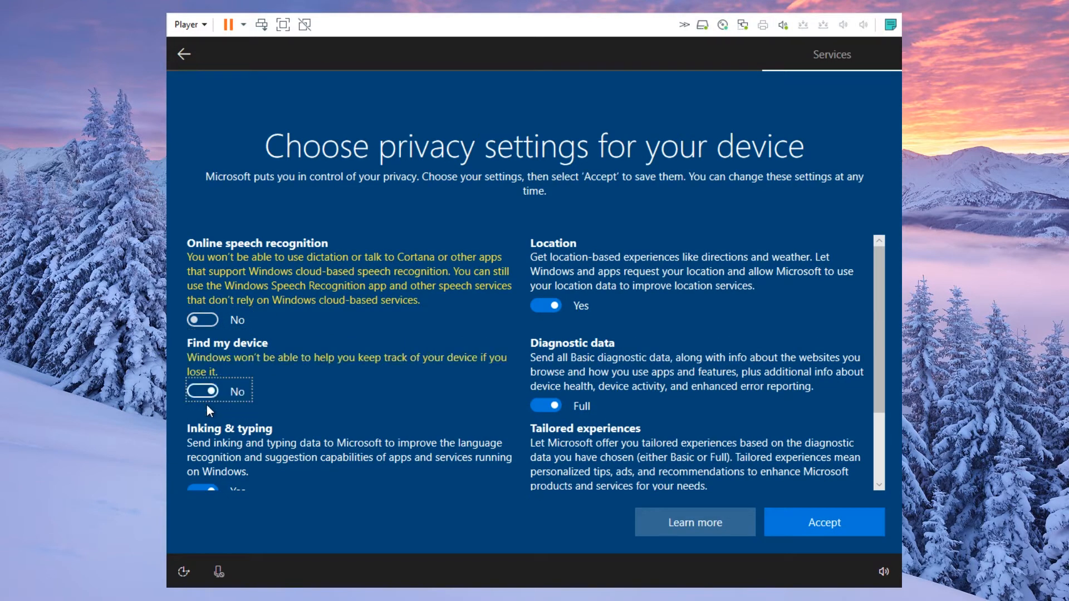
scroll(295, 390, down, 3)
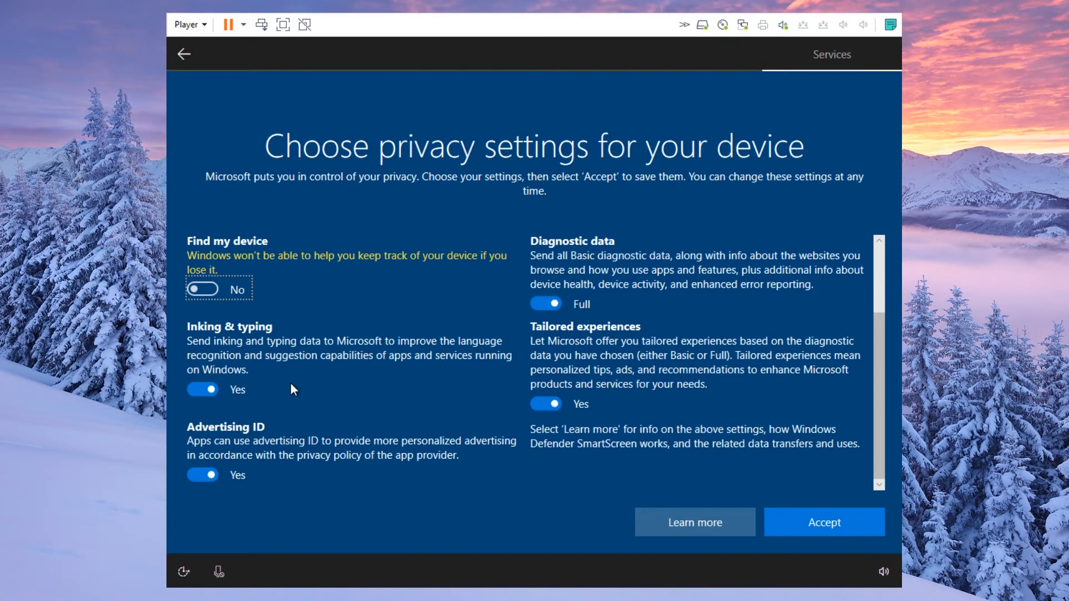
click(195, 386)
click(208, 473)
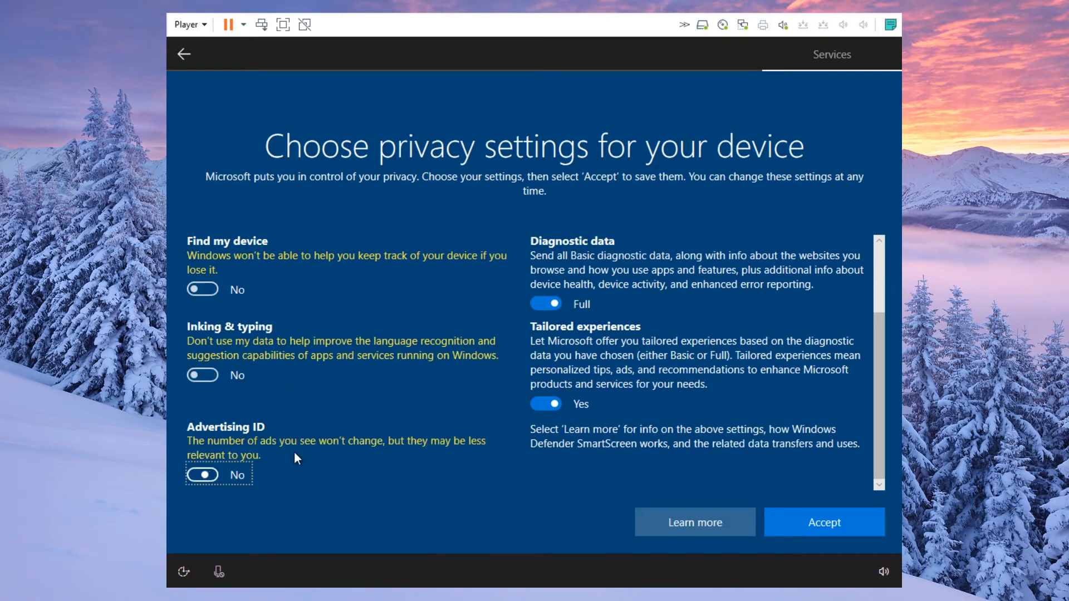
scroll(369, 403, up, 3)
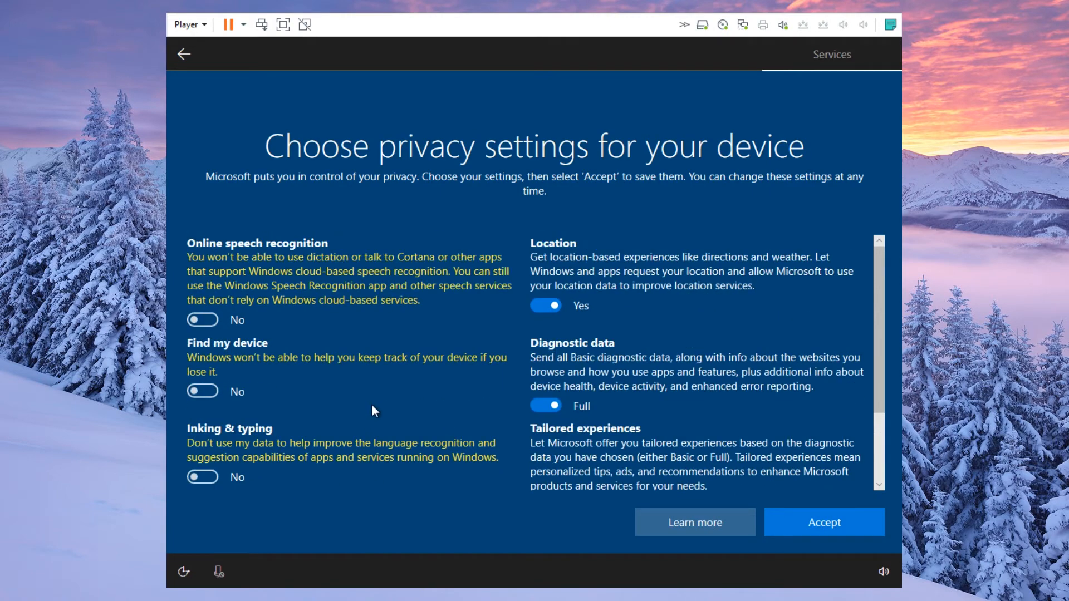
- Turn off location and tailored experiences, set diagnostic data to Basic, and accept
click(546, 305)
click(547, 405)
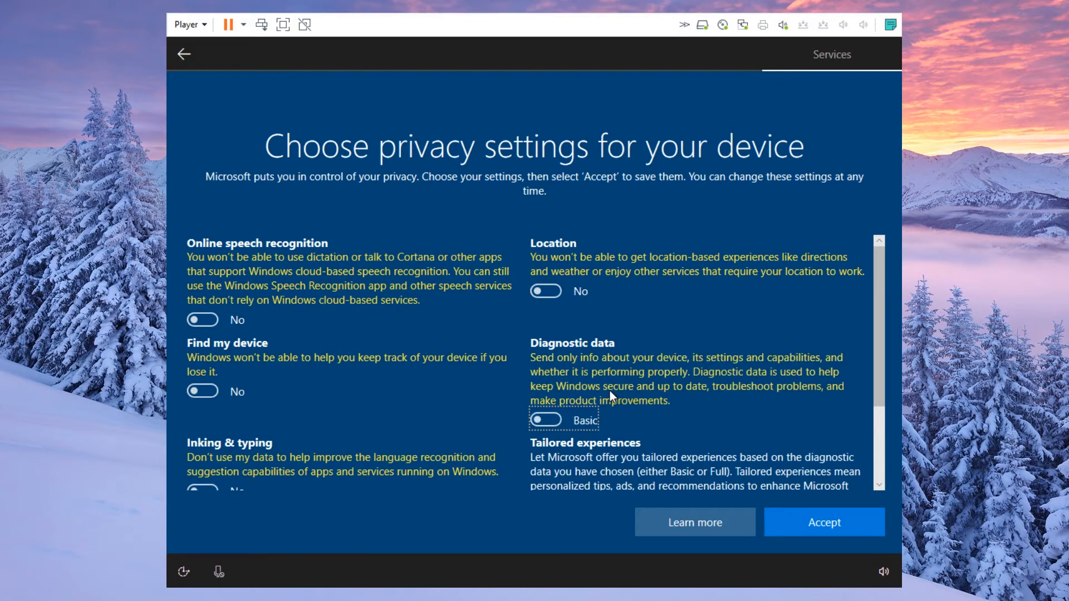
scroll(609, 386, down, 2)
click(545, 402)
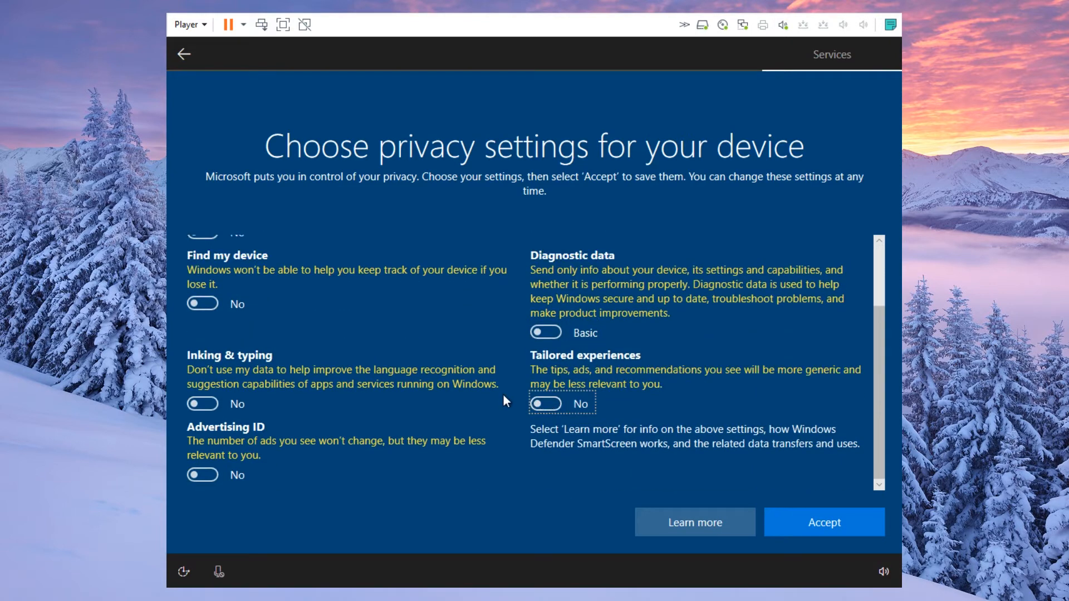
scroll(481, 390, up, 2)
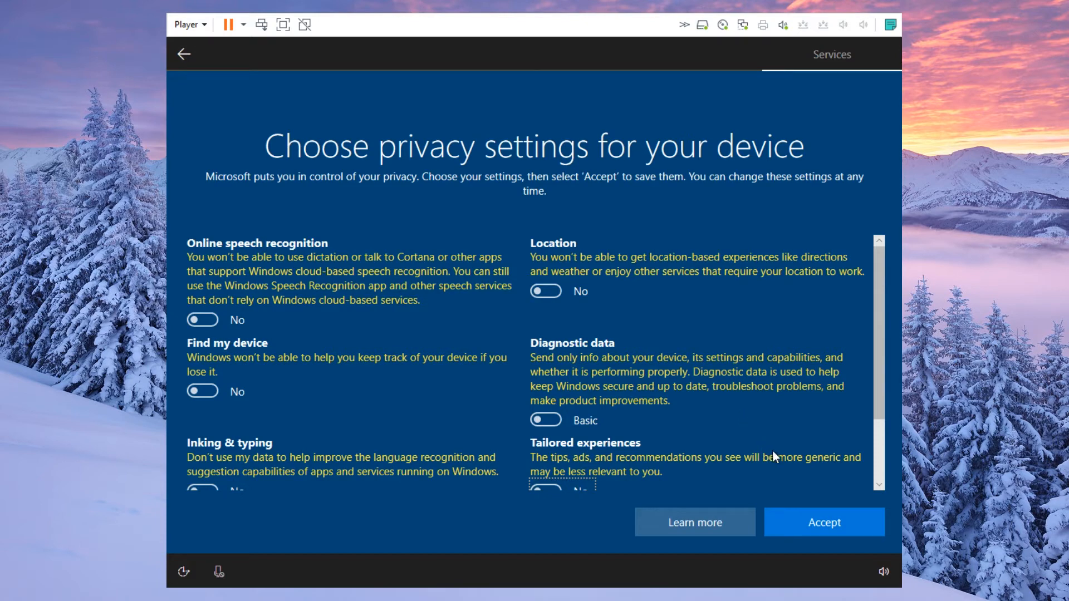
click(796, 518)
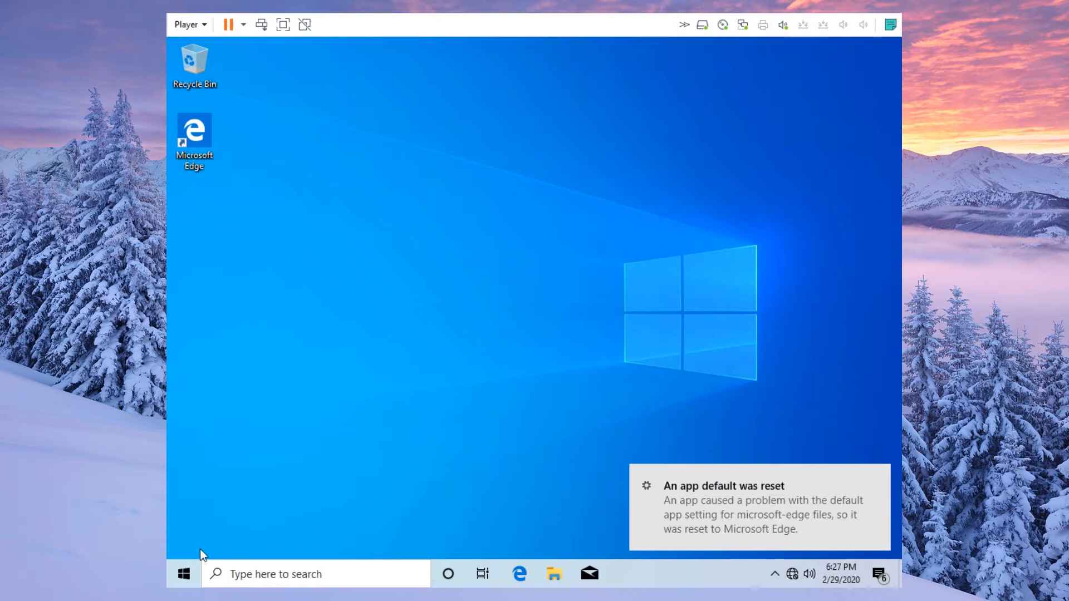
- View the Admin account options from Start, dismiss them, then reopen the Start menu
click(184, 574)
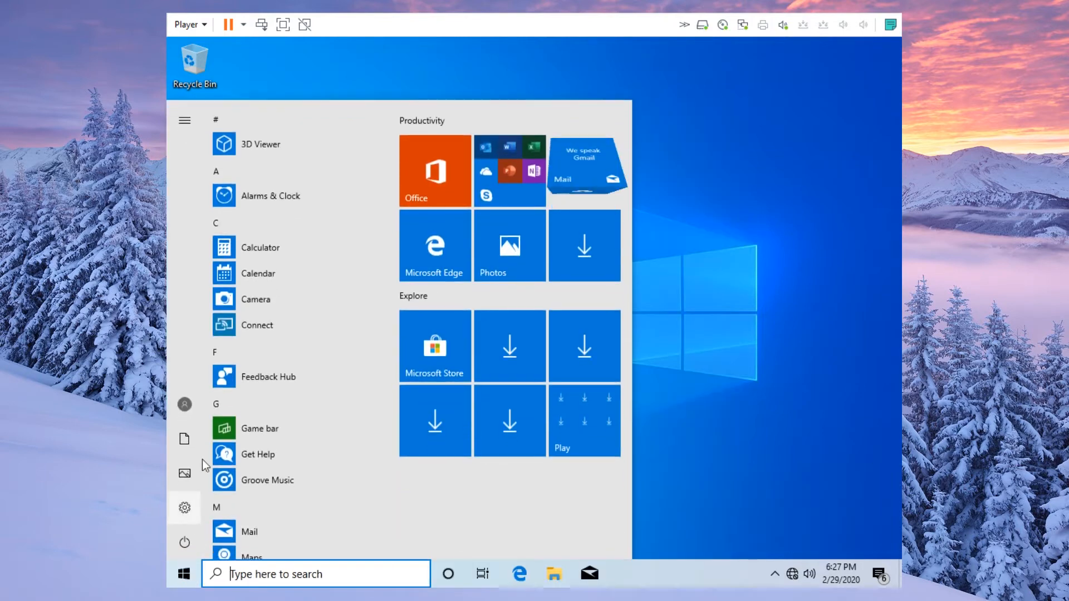
mouse_move(187, 403)
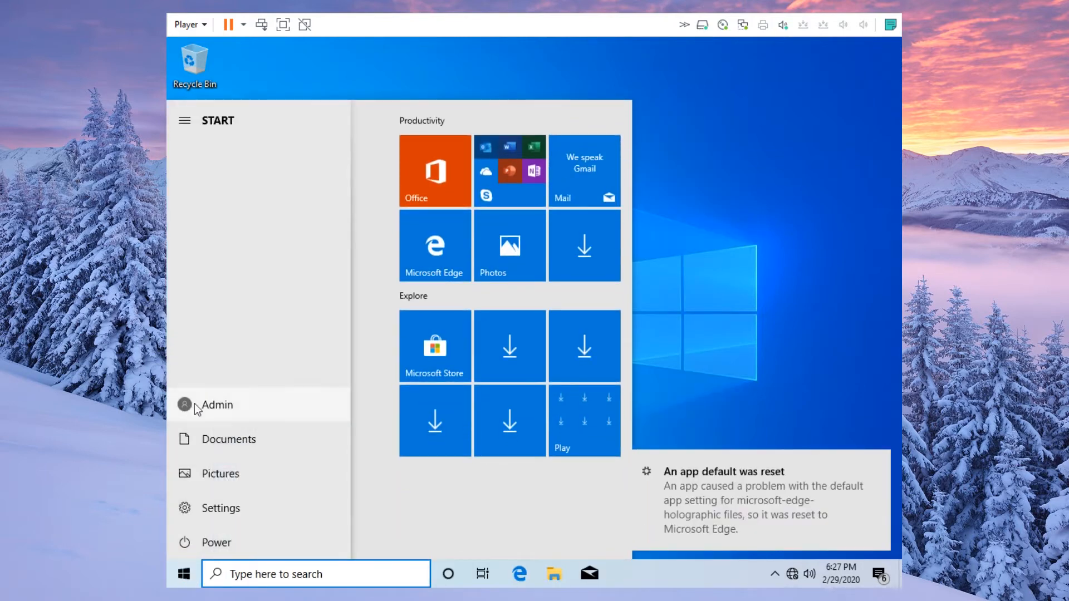
click(195, 405)
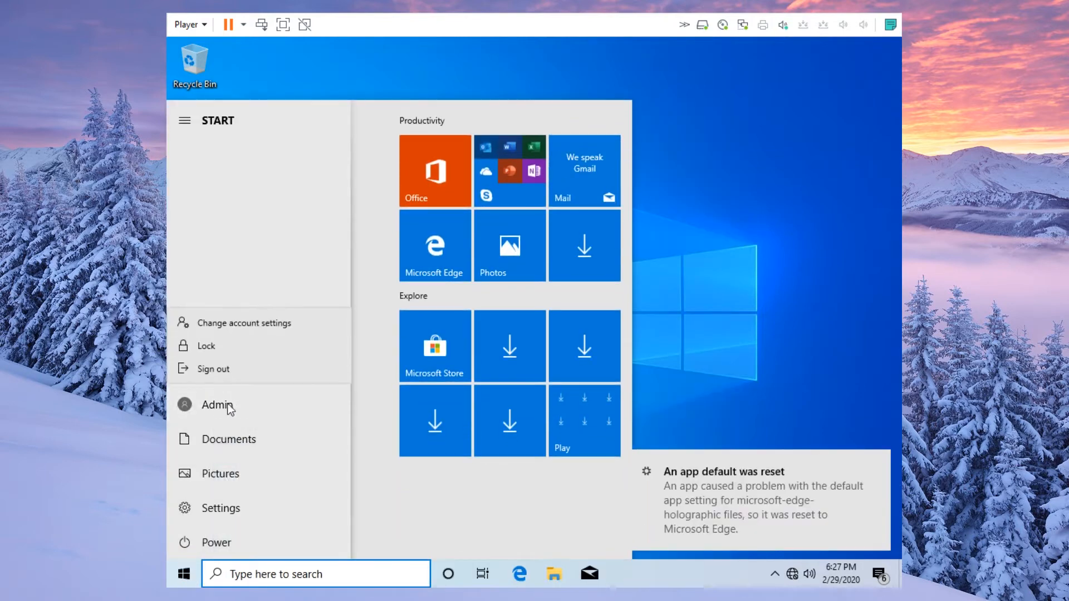
click(852, 366)
click(831, 373)
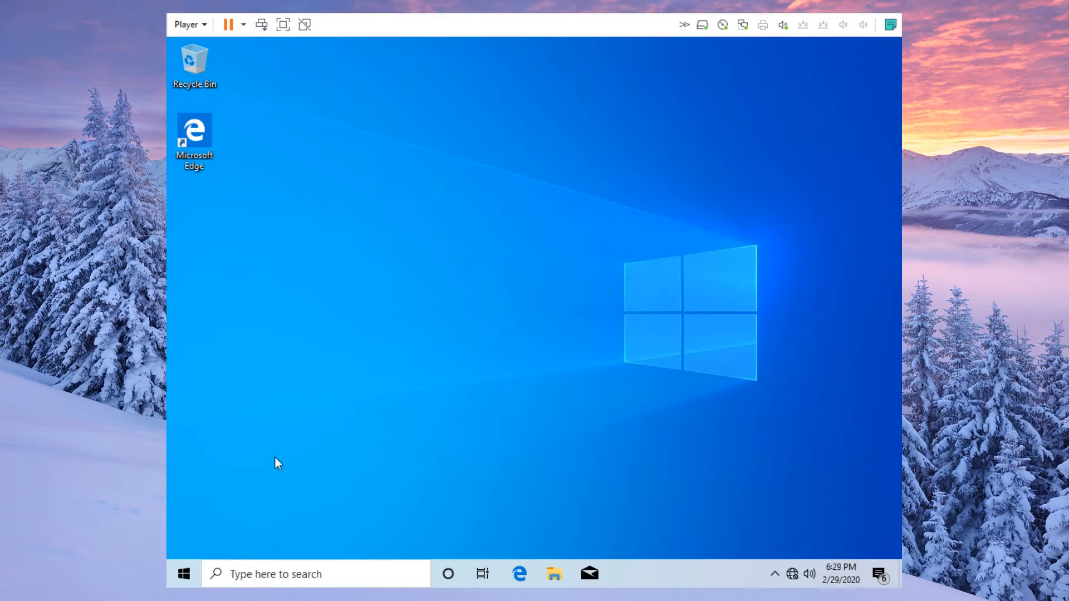
click(188, 567)
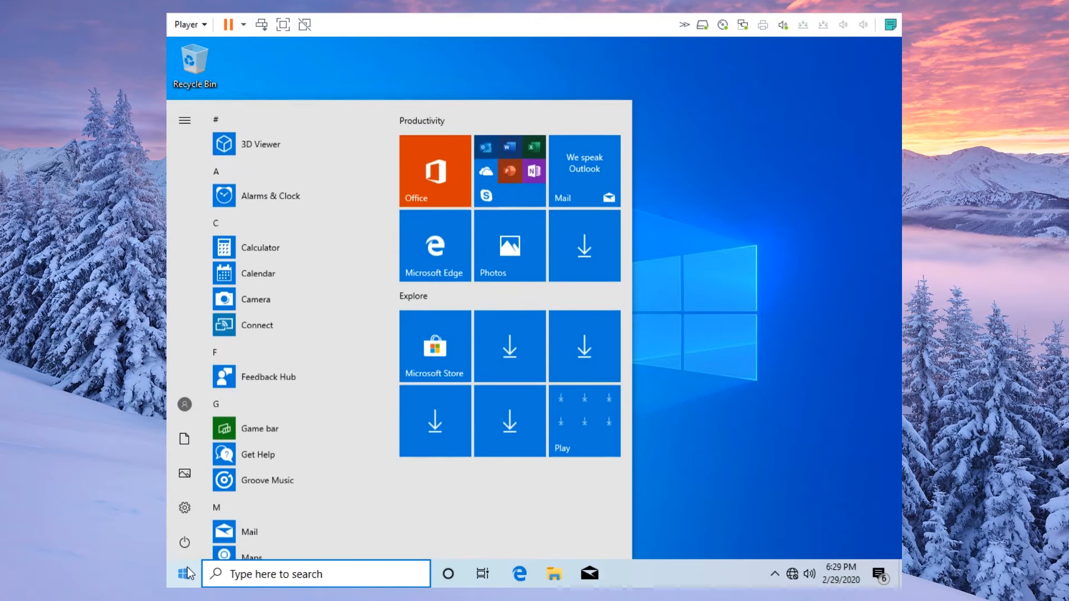
- Go to Settings > Accounts > Family & other users and choose 'Add someone else to this PC'
click(195, 507)
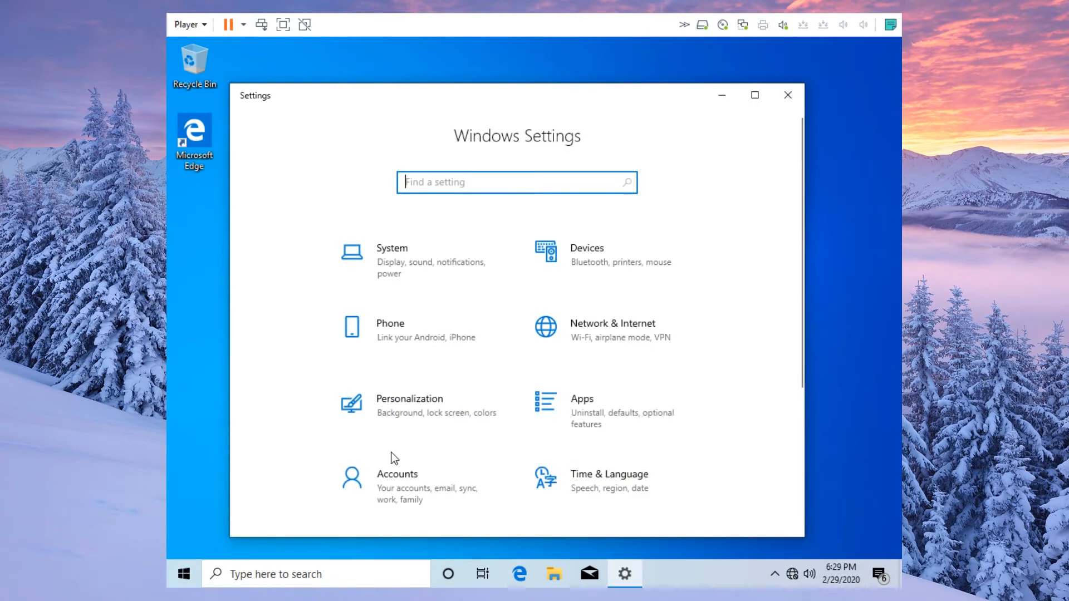
click(426, 480)
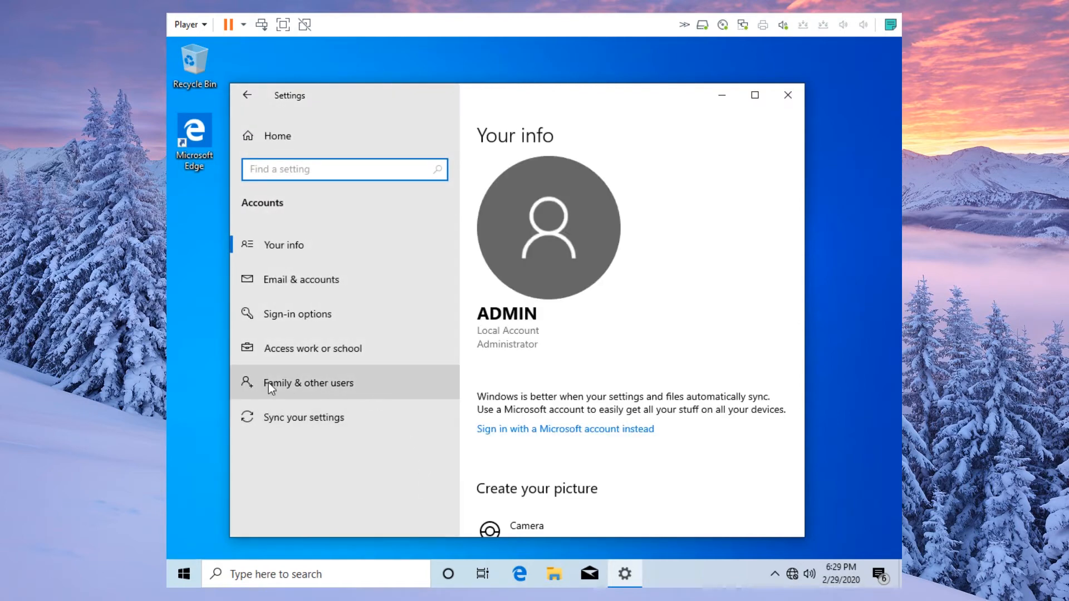
click(313, 383)
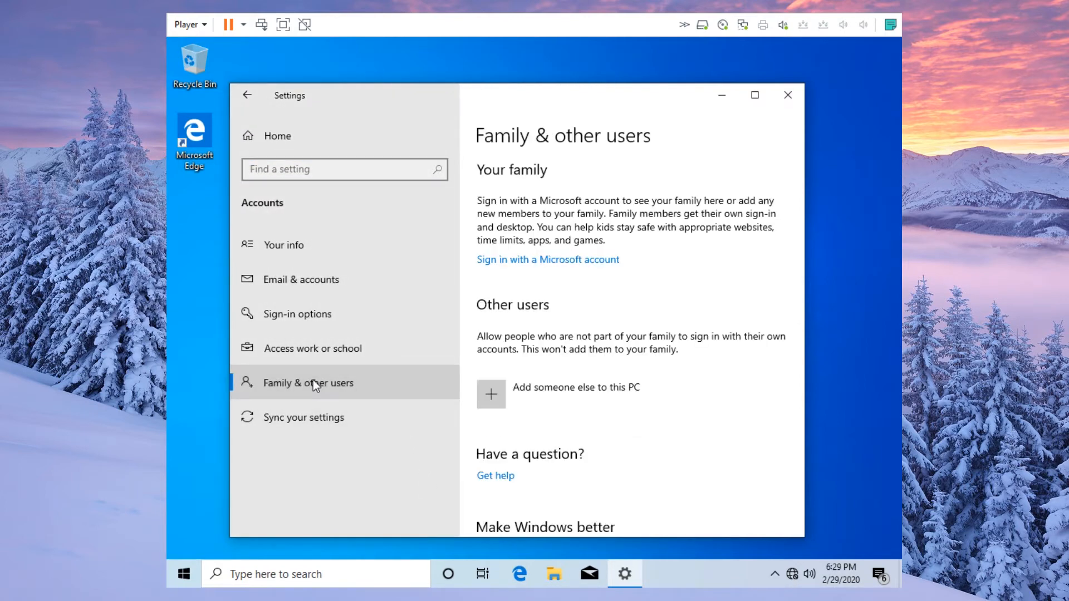
click(589, 389)
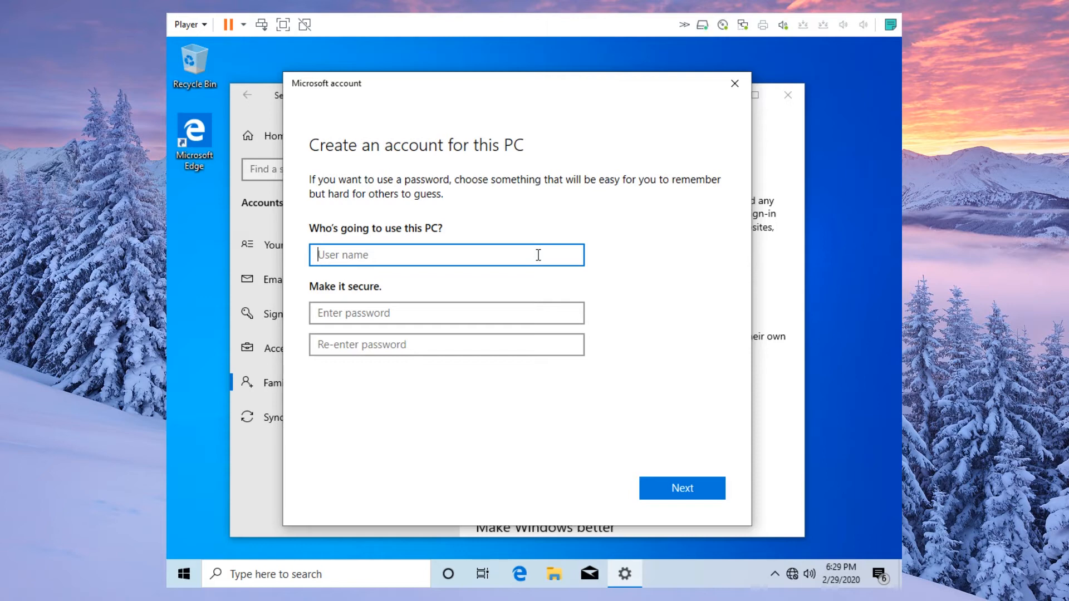
- Enter the new user's name and the account password twice
text(John Smith)
key(Tab)
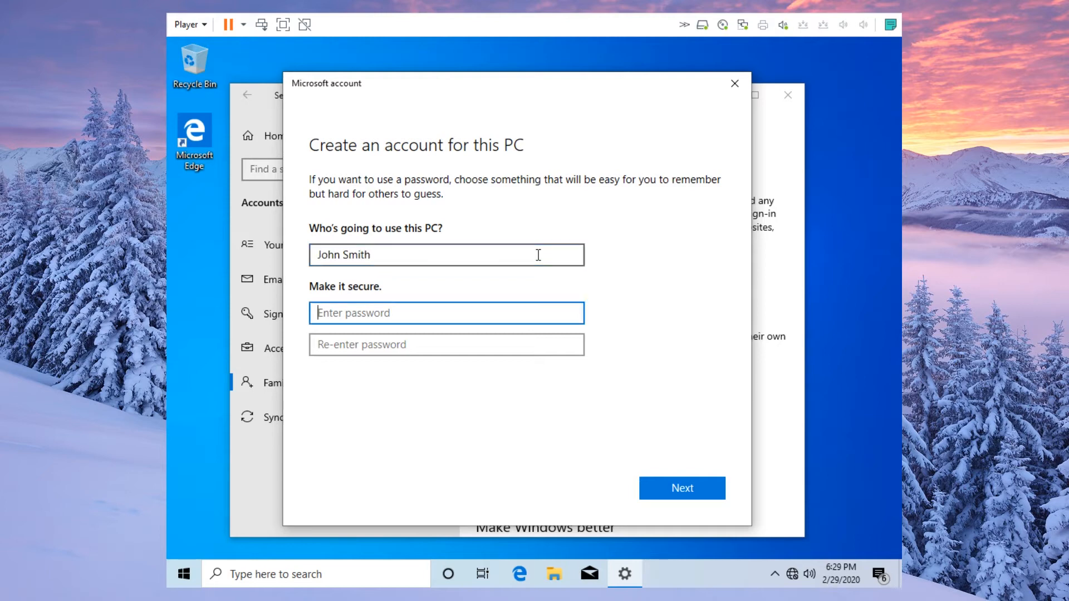
text(••••••••)
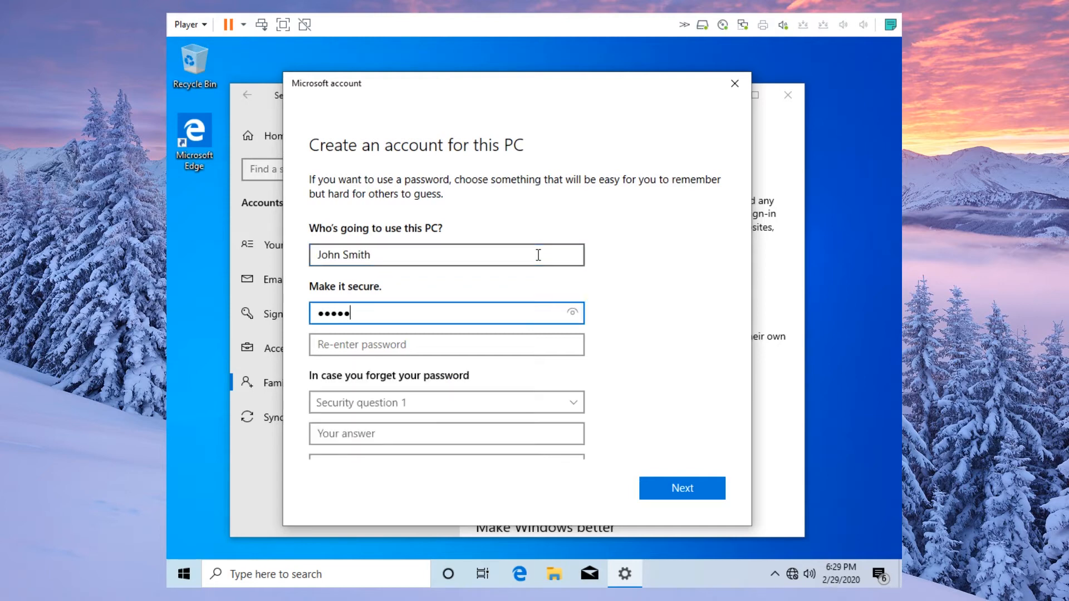
key(Tab)
text(••••••••)
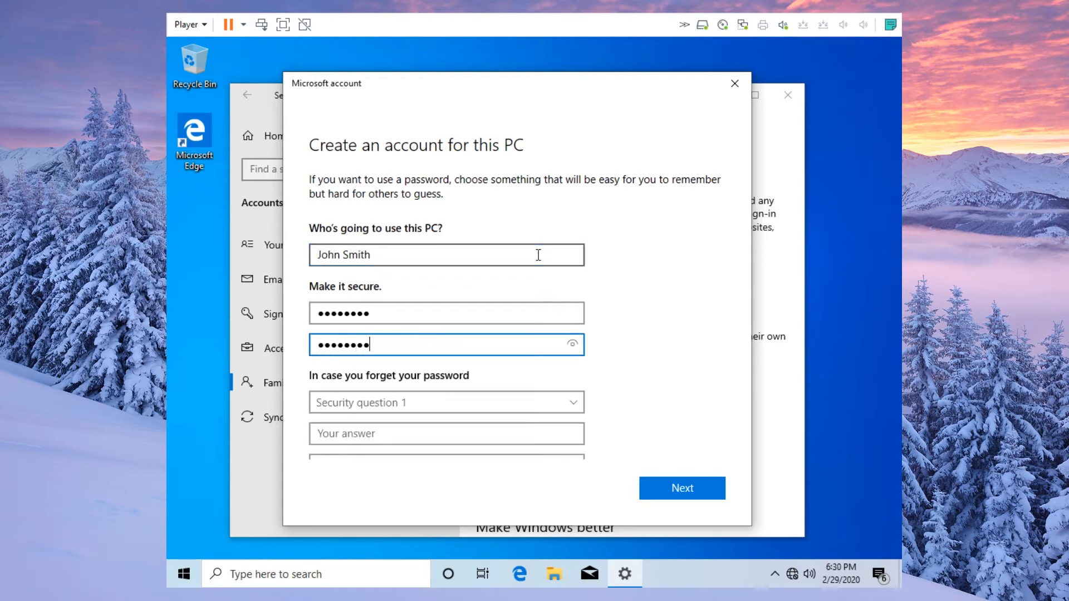
- Set security questions: first pet 'NO', birth city 'No thanks', childhood nickname 'Nothing', then finish
scroll(643, 315, down, 3)
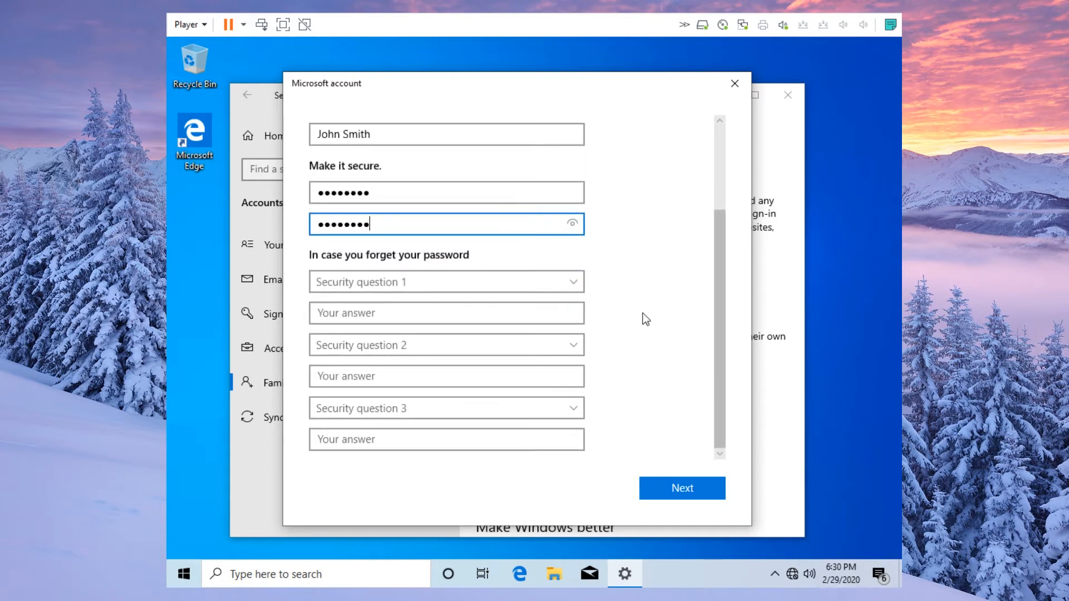
click(579, 289)
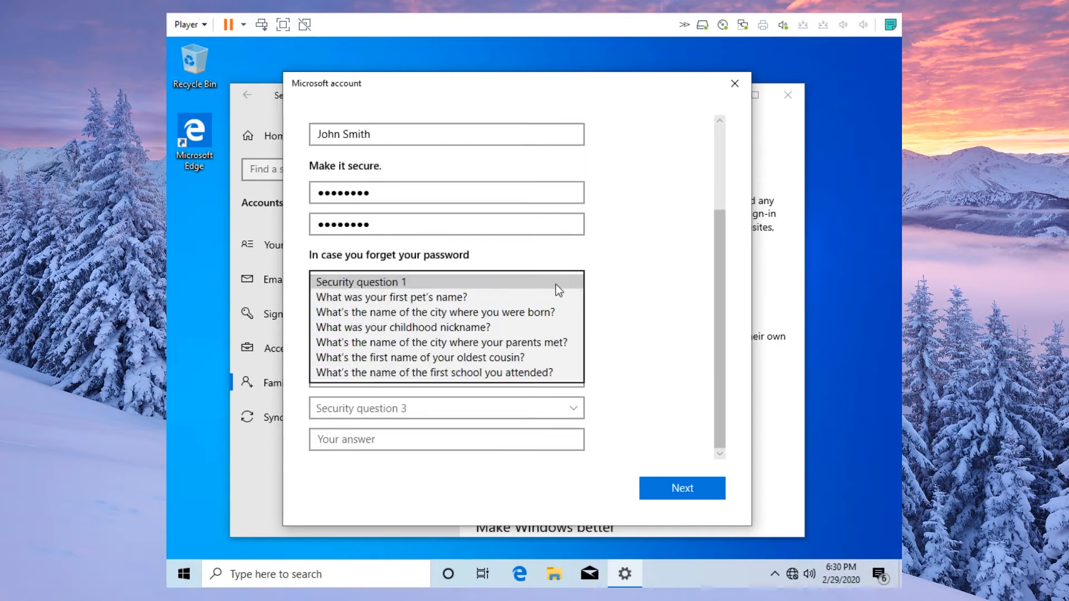
click(542, 294)
click(484, 313)
text(NO)
click(487, 341)
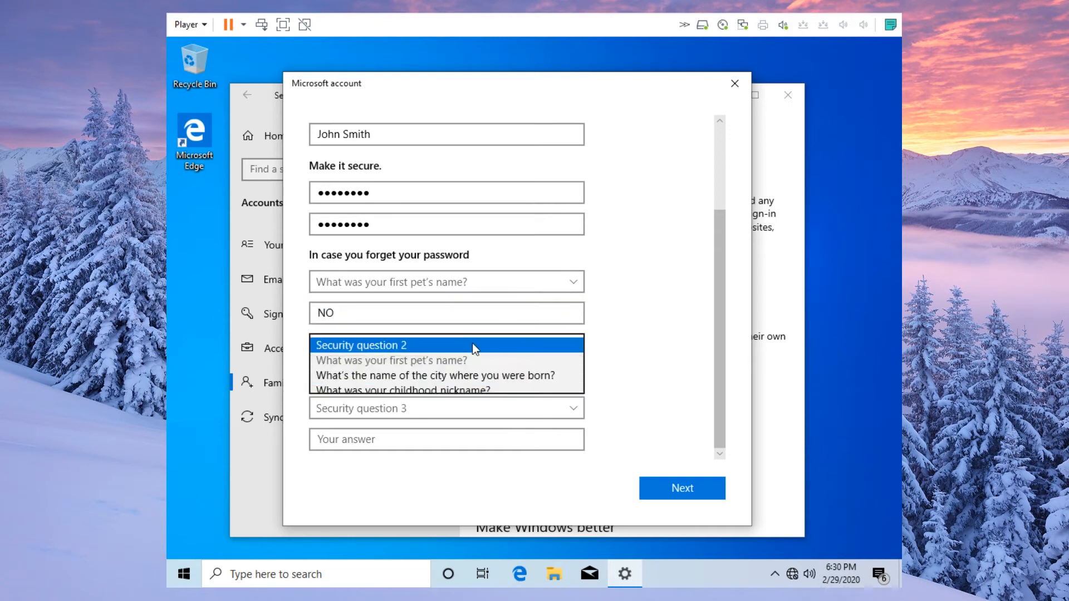
click(451, 378)
click(451, 379)
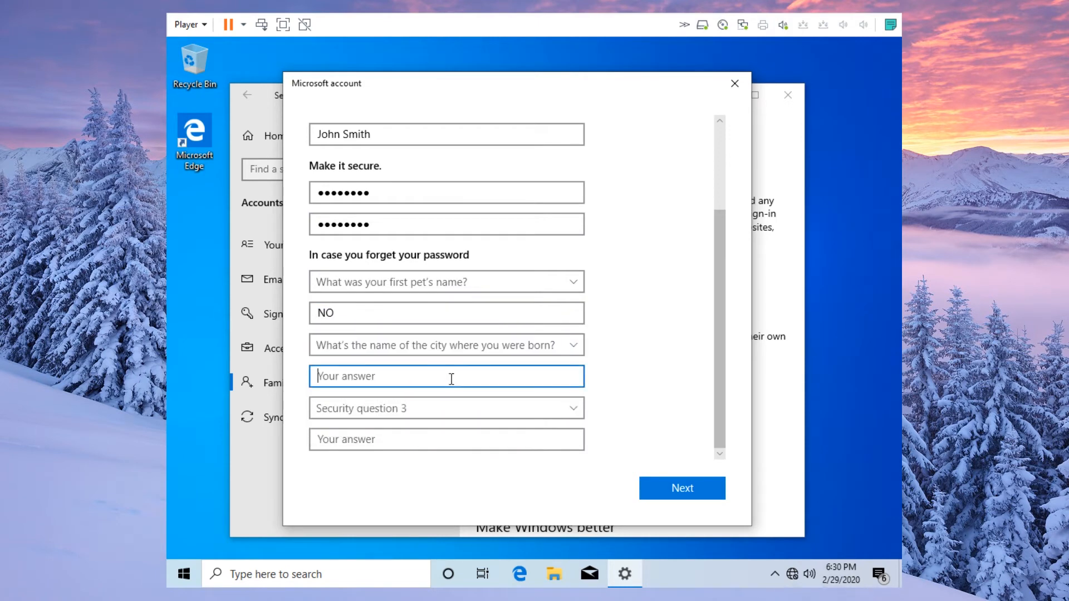
text(No thanks)
click(443, 402)
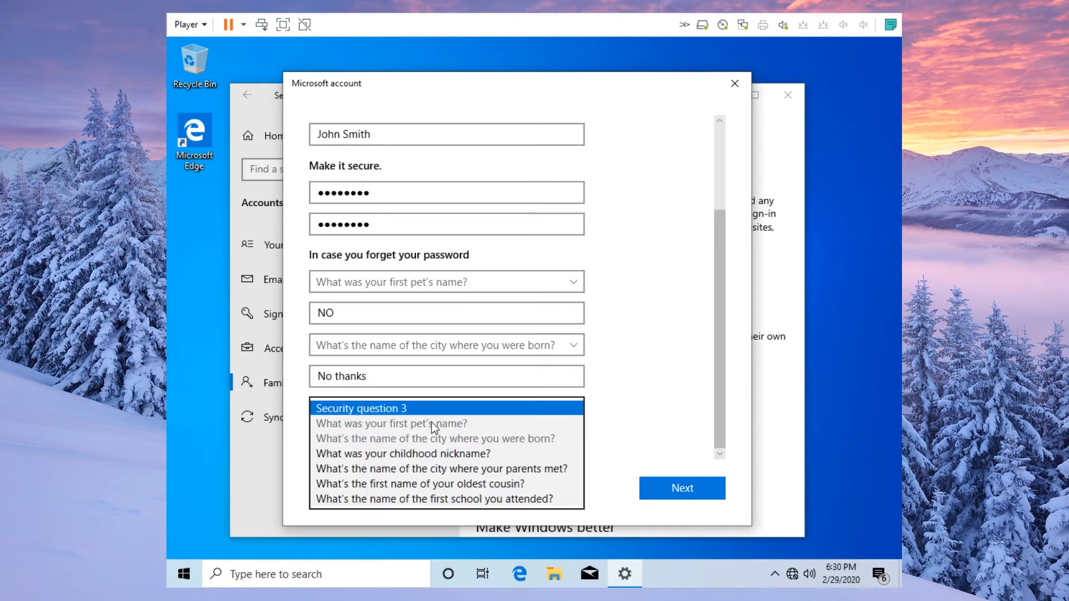
click(426, 454)
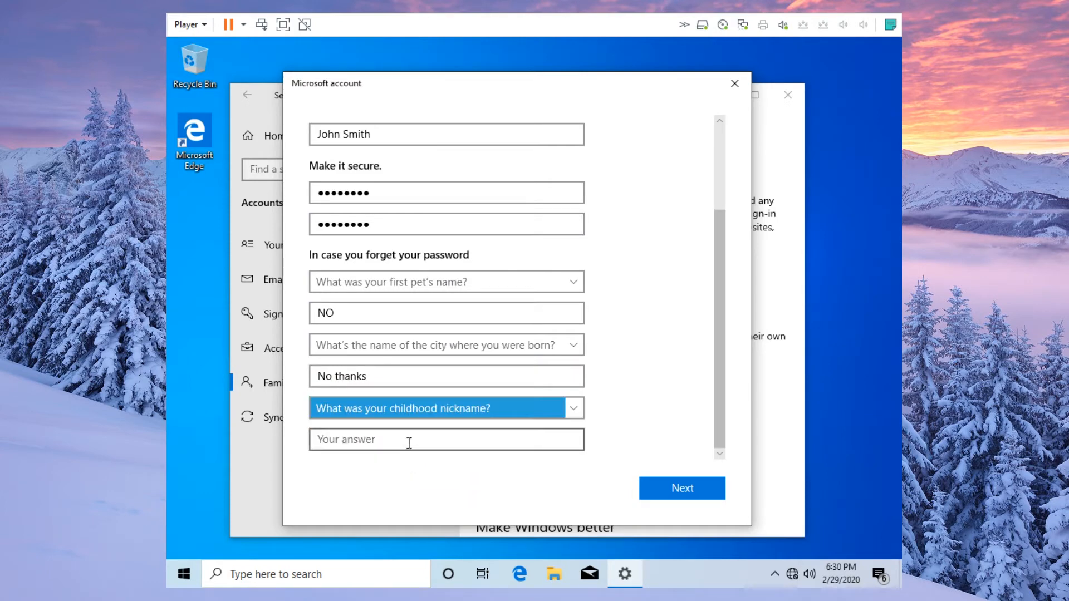
click(410, 441)
text(Nothing)
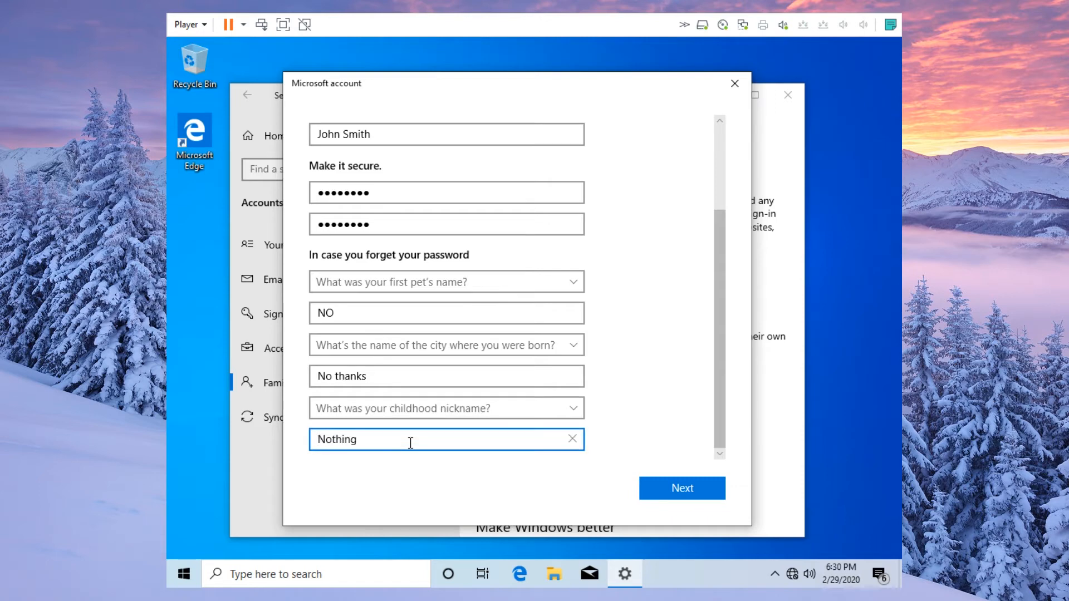
click(665, 494)
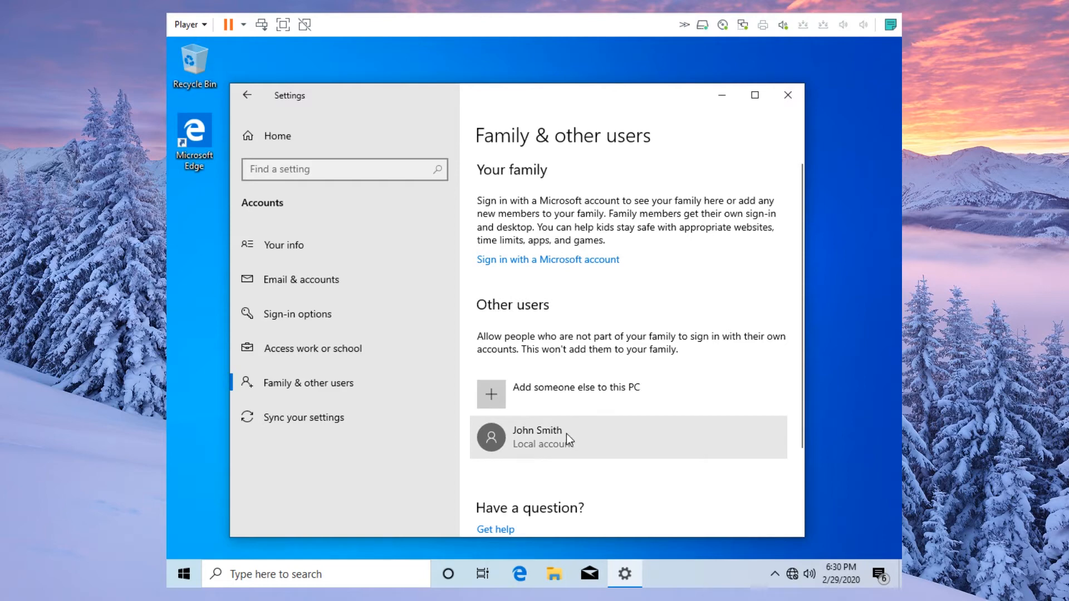
- Close Settings and shut down the Windows guest from the Start menu's power options
click(789, 96)
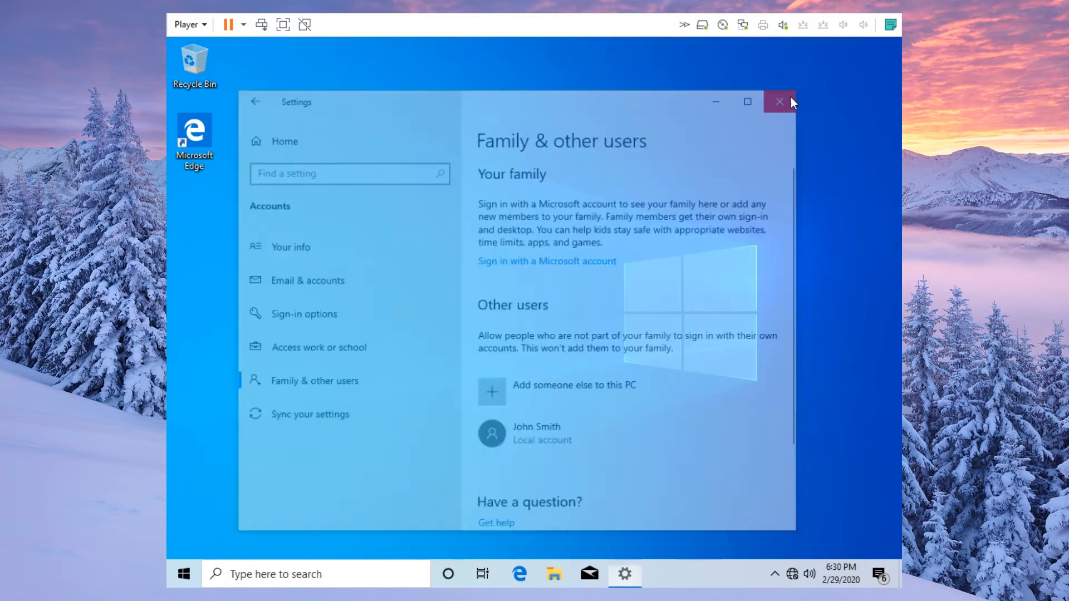
click(184, 574)
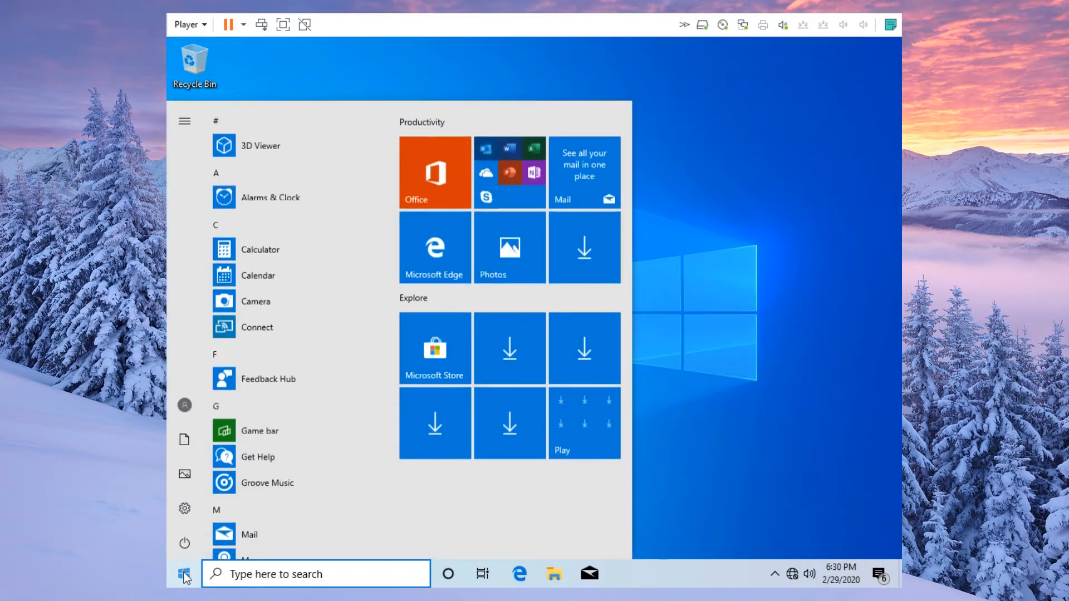
click(185, 543)
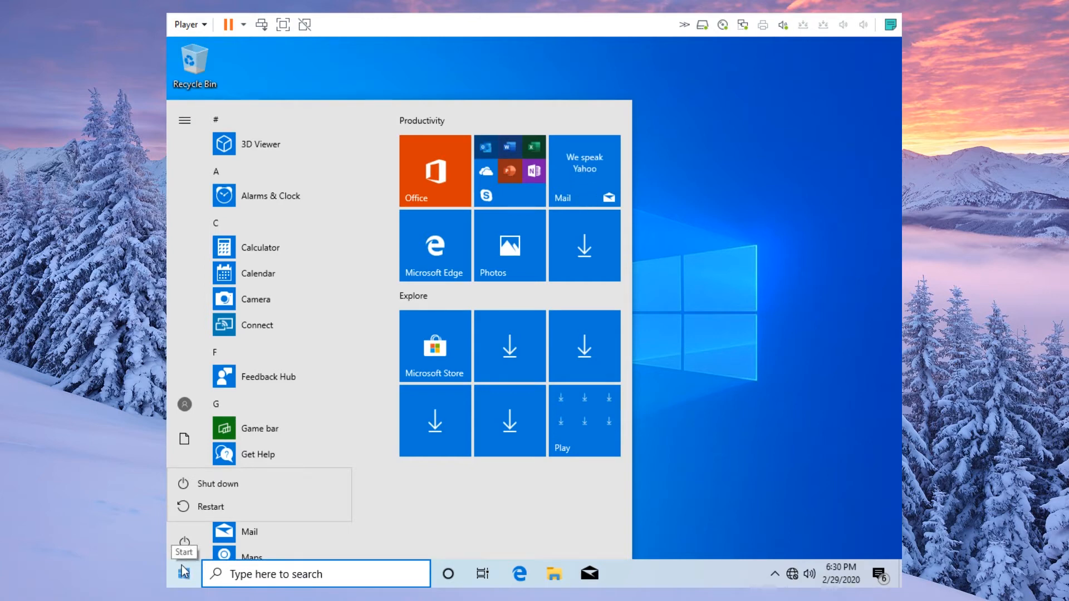
click(244, 484)
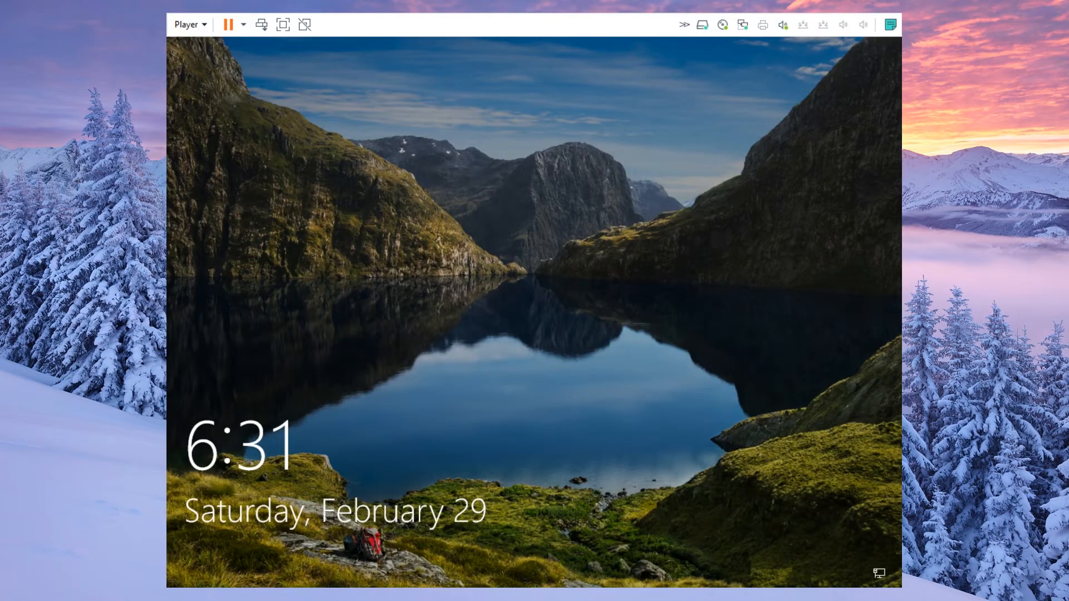
- Get past the lock screen and sign in as the second user with its password
click(586, 324)
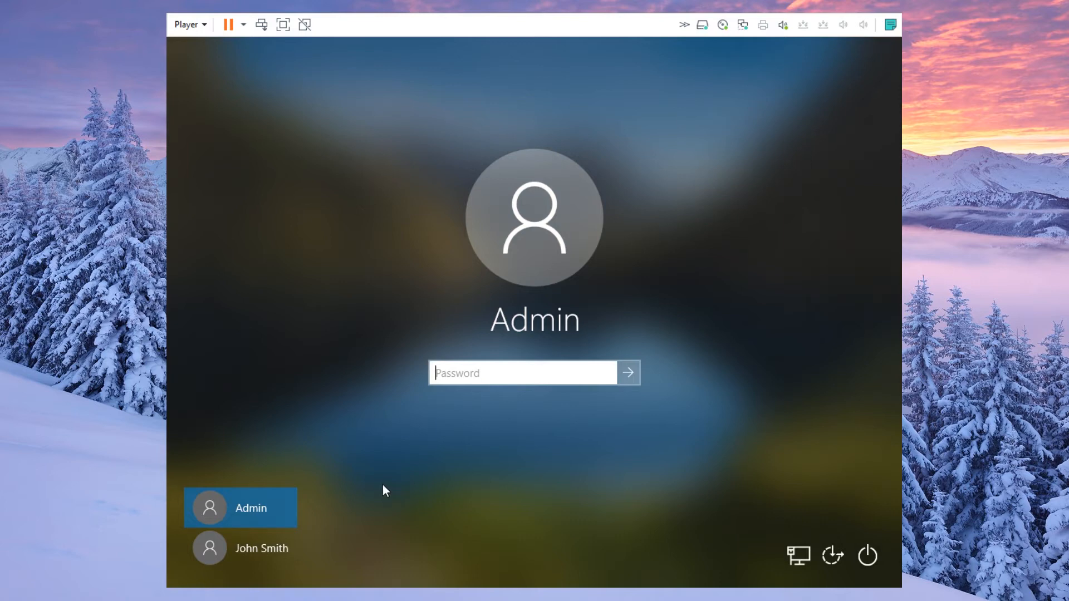
click(272, 543)
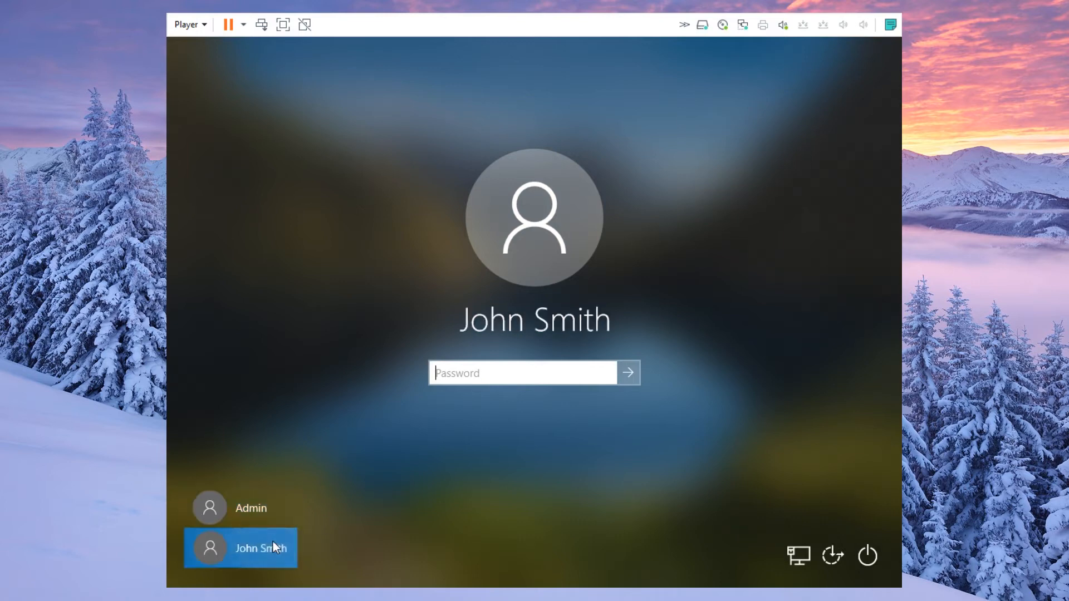
text(********)
key(Return)
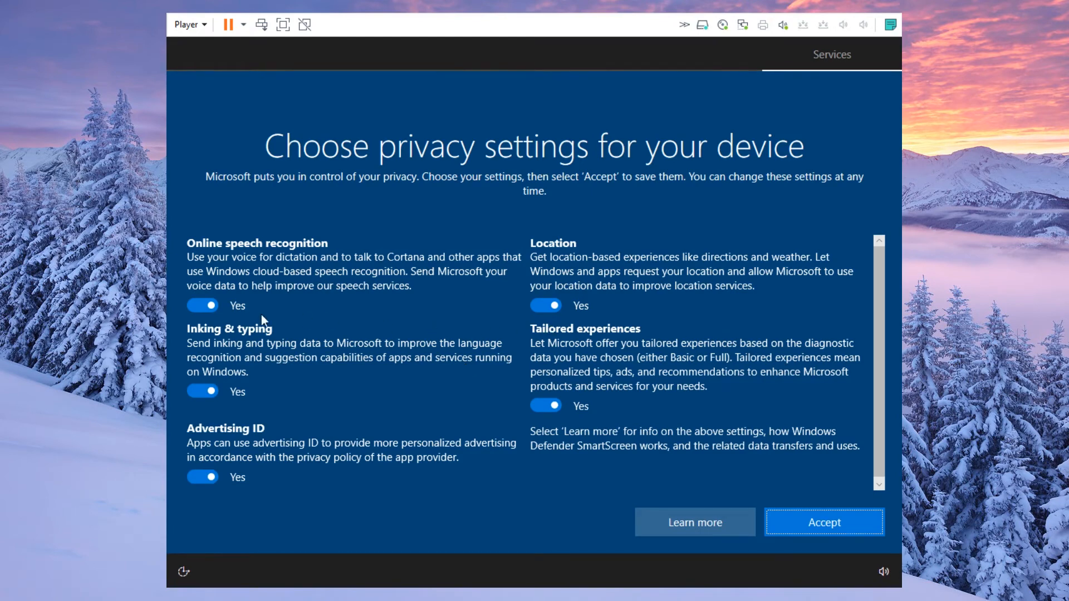
- Turn off speech recognition, inking, advertising ID, location and tailored experiences, then accept
click(194, 306)
click(206, 404)
scroll(228, 432, down, 1)
click(214, 476)
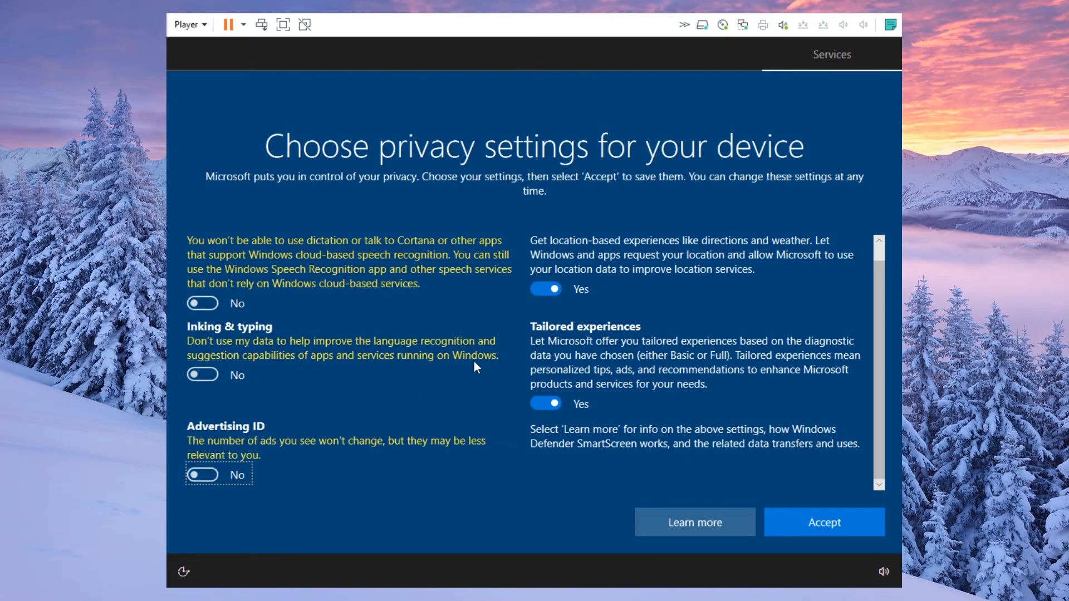
scroll(473, 362, up, 1)
click(548, 293)
scroll(657, 375, down, 1)
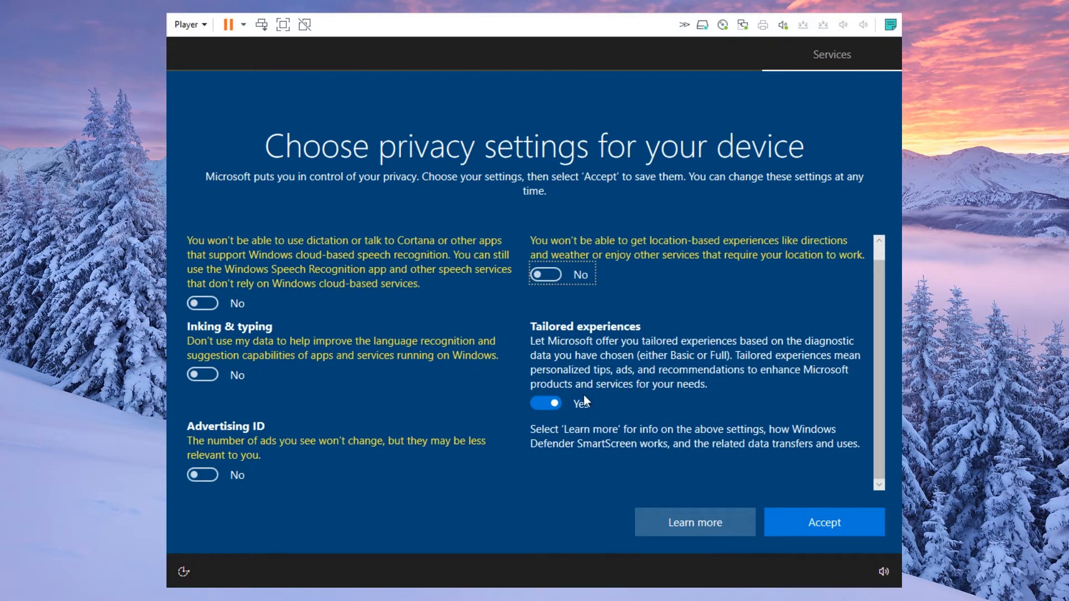
click(546, 405)
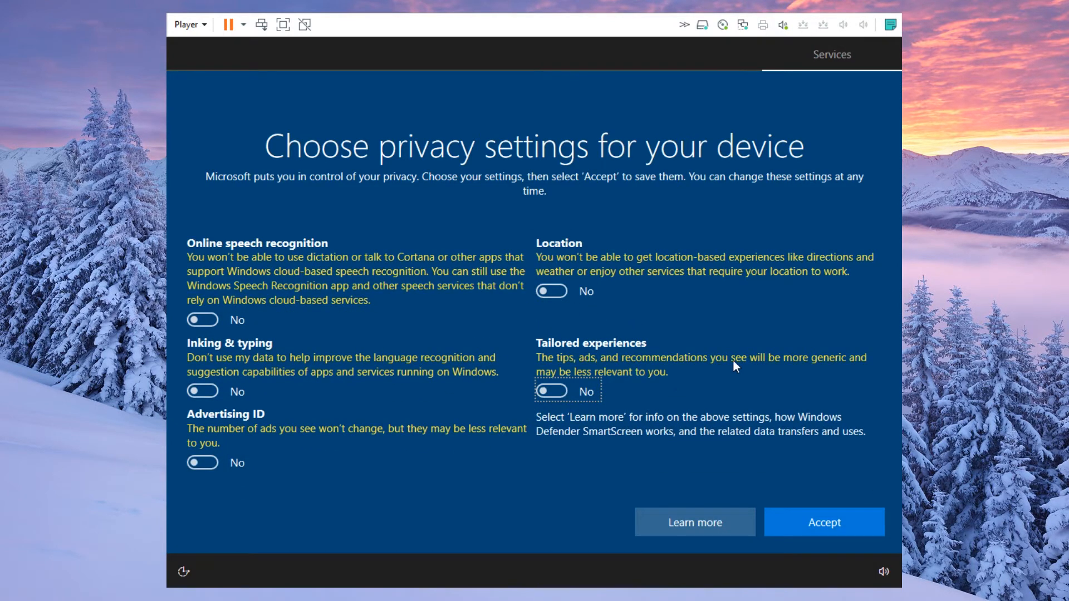
click(821, 523)
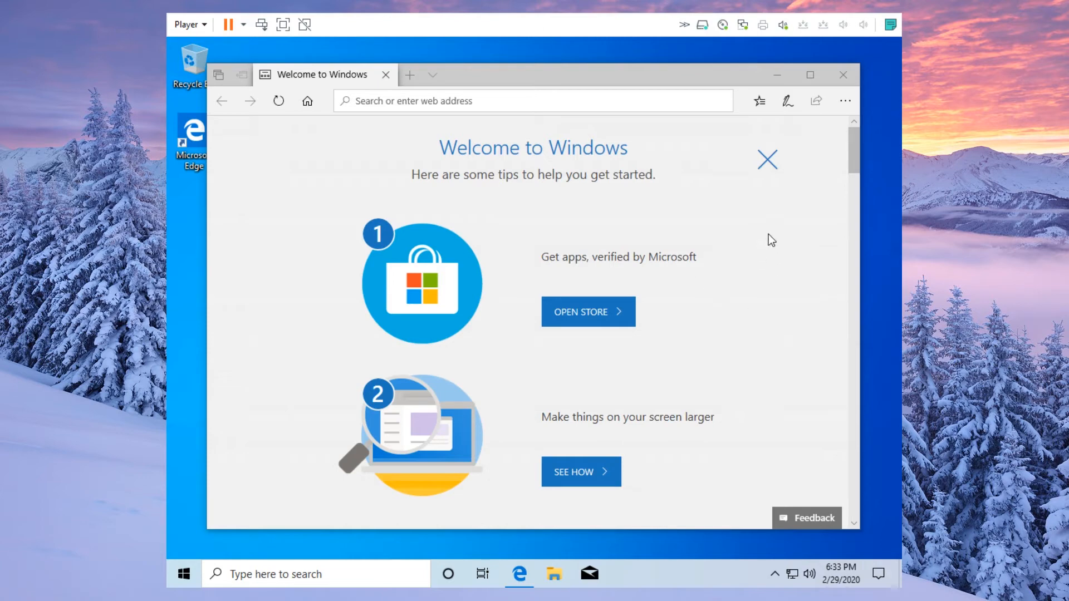
- Close the Edge 'Welcome to Windows' window
click(853, 81)
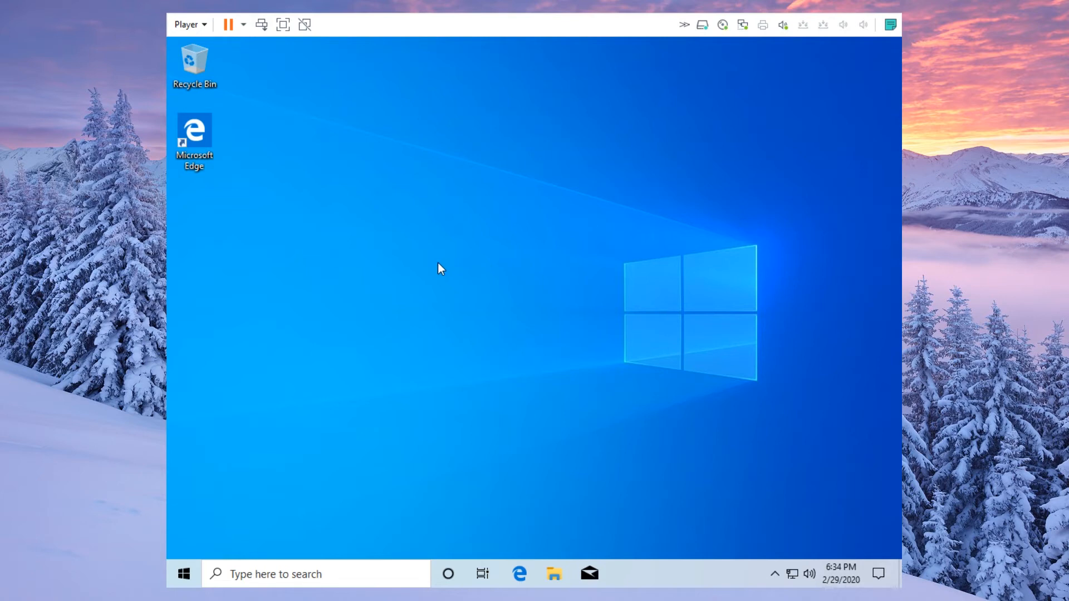
- Tick Computer in Personalization > Themes > Desktop icon settings, confirm with OK, then close Settings
click(189, 566)
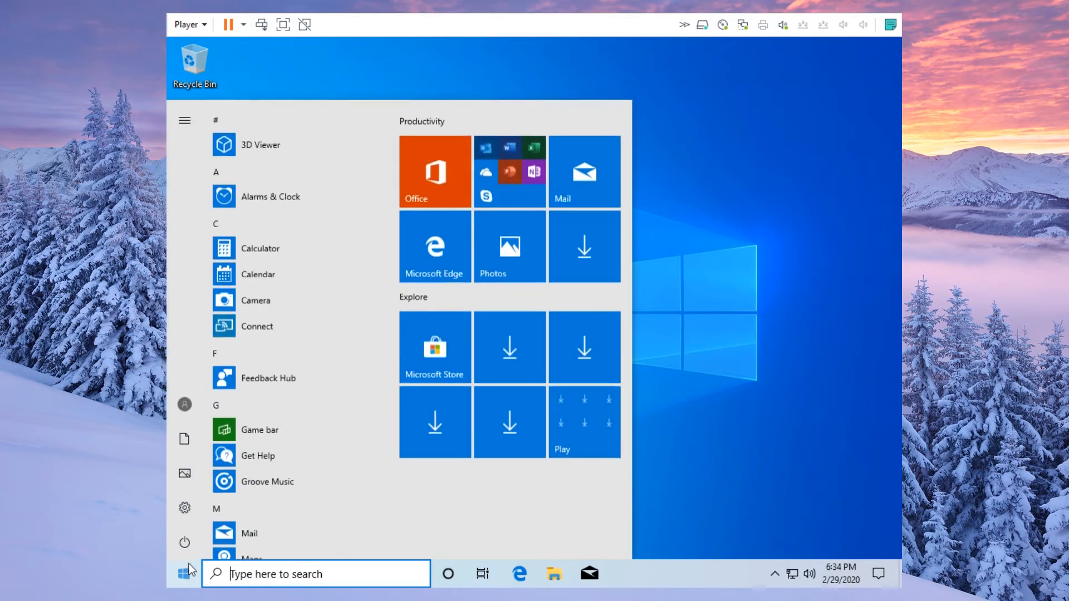
click(184, 508)
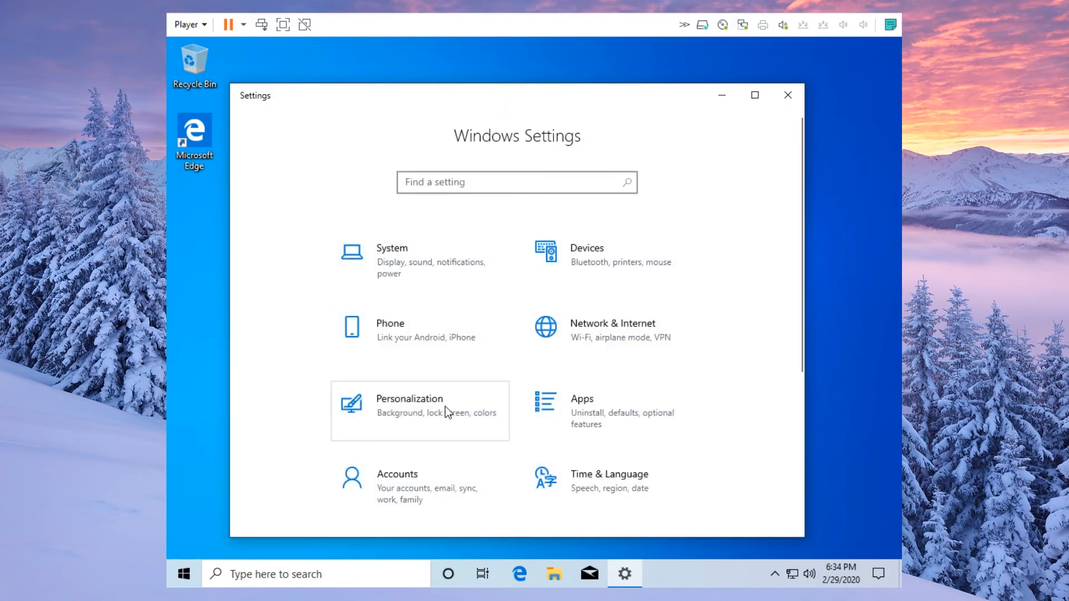
click(448, 406)
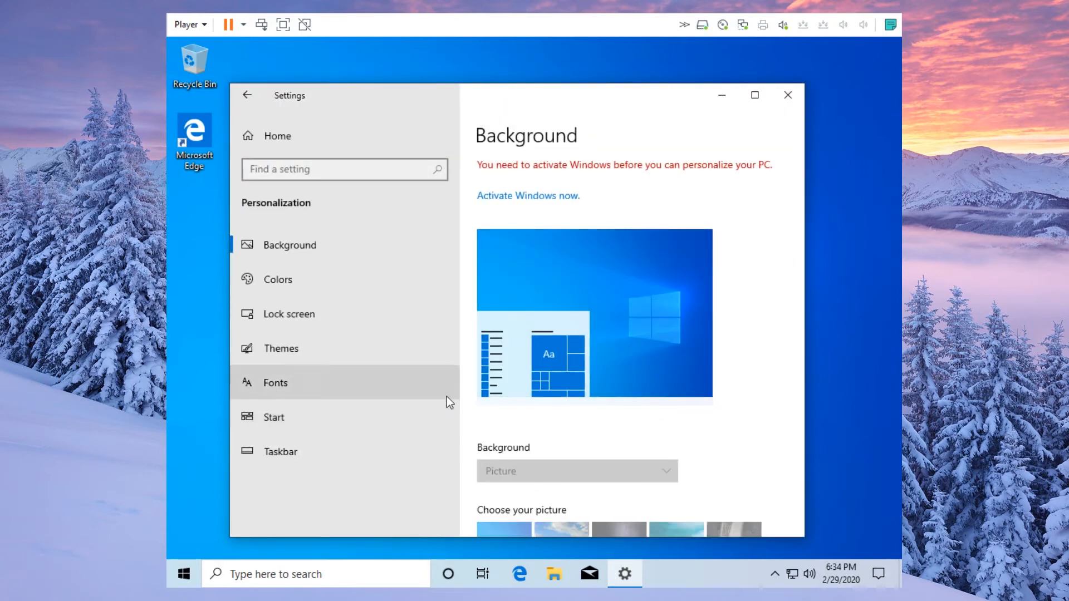
click(432, 345)
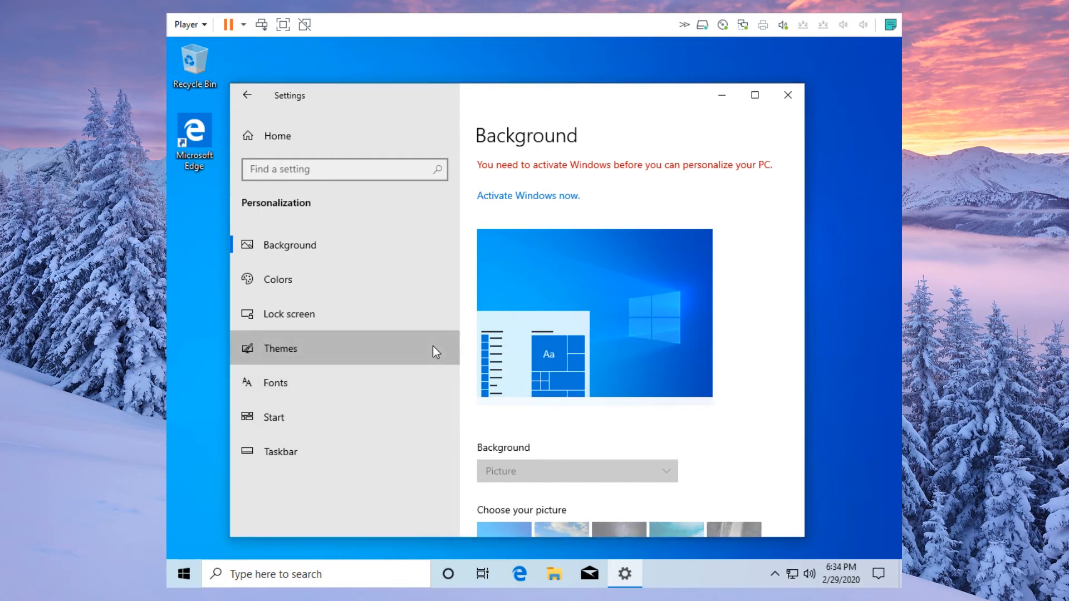
scroll(639, 411, down, 5)
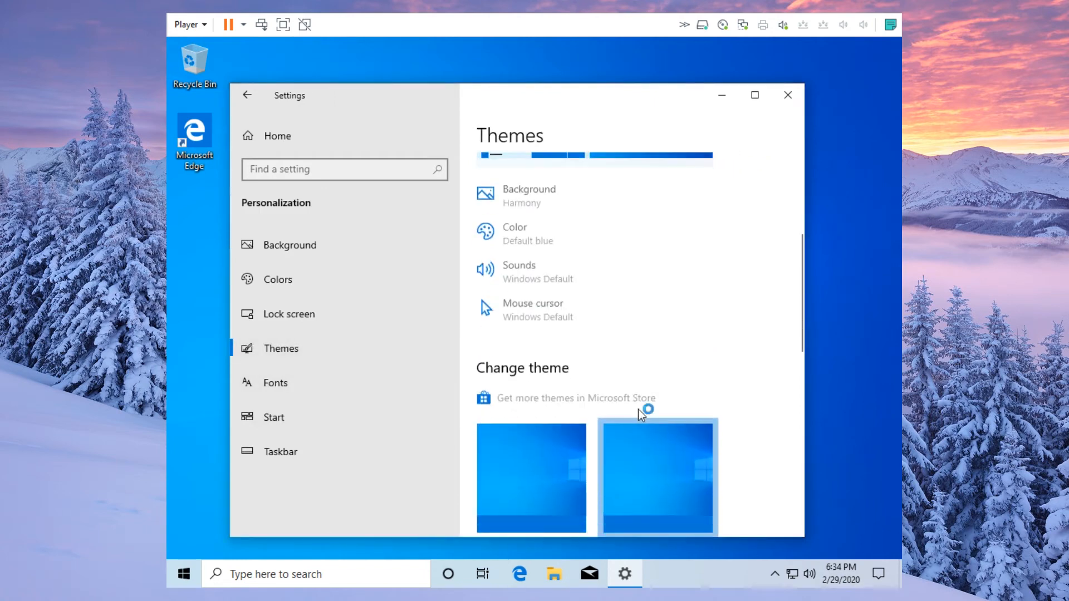
scroll(639, 409, down, 8)
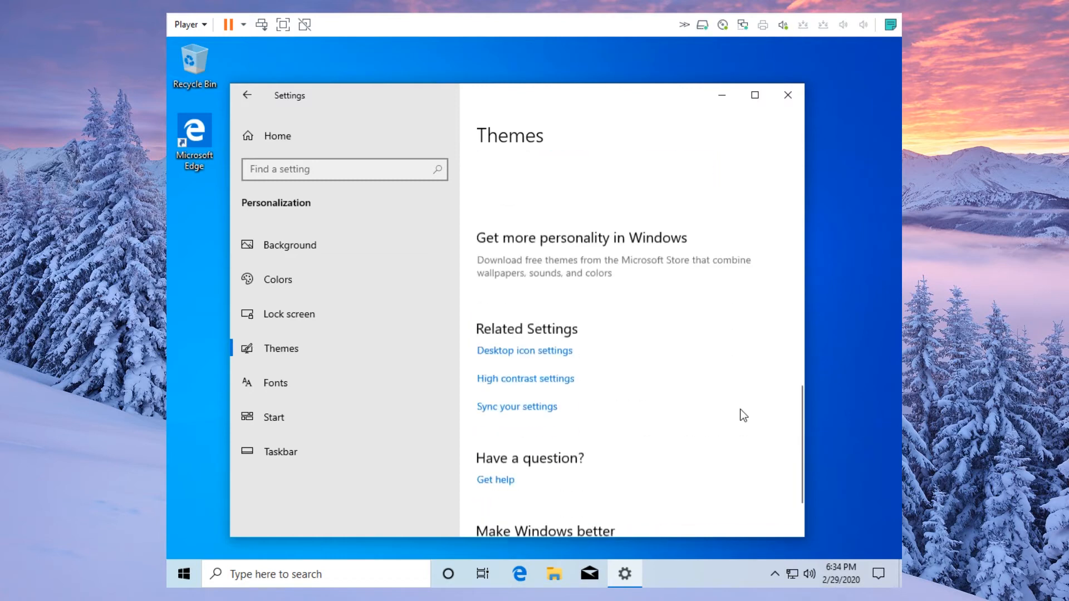
click(529, 337)
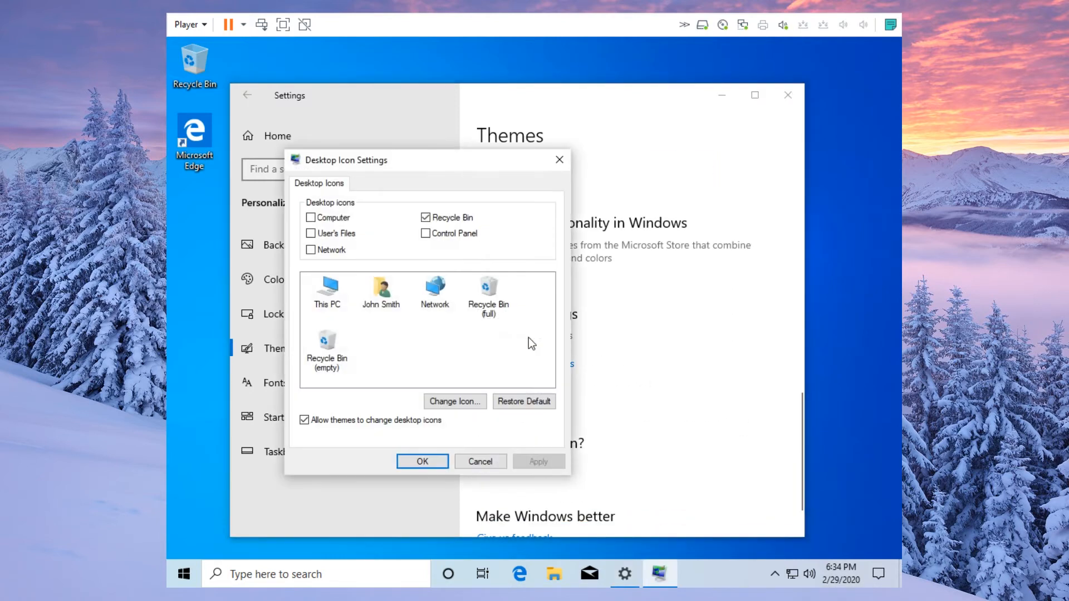
click(335, 218)
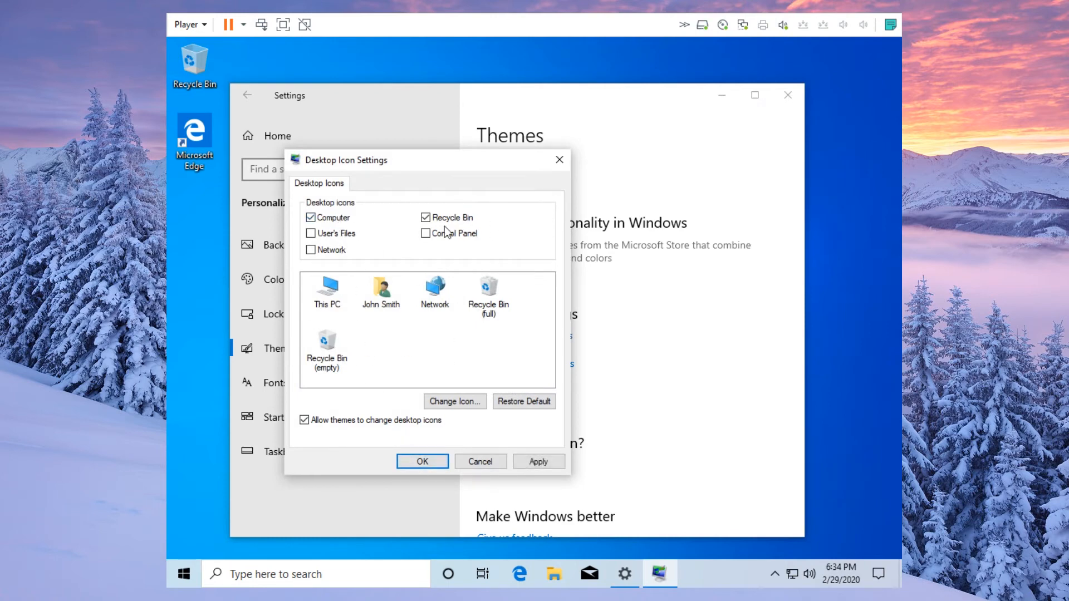
click(422, 462)
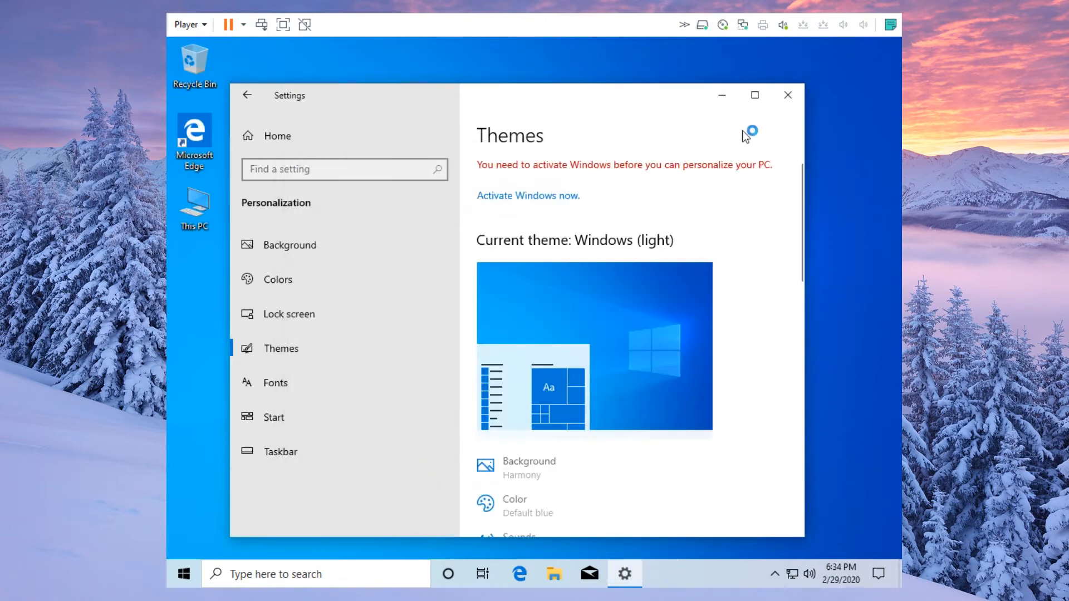
click(790, 95)
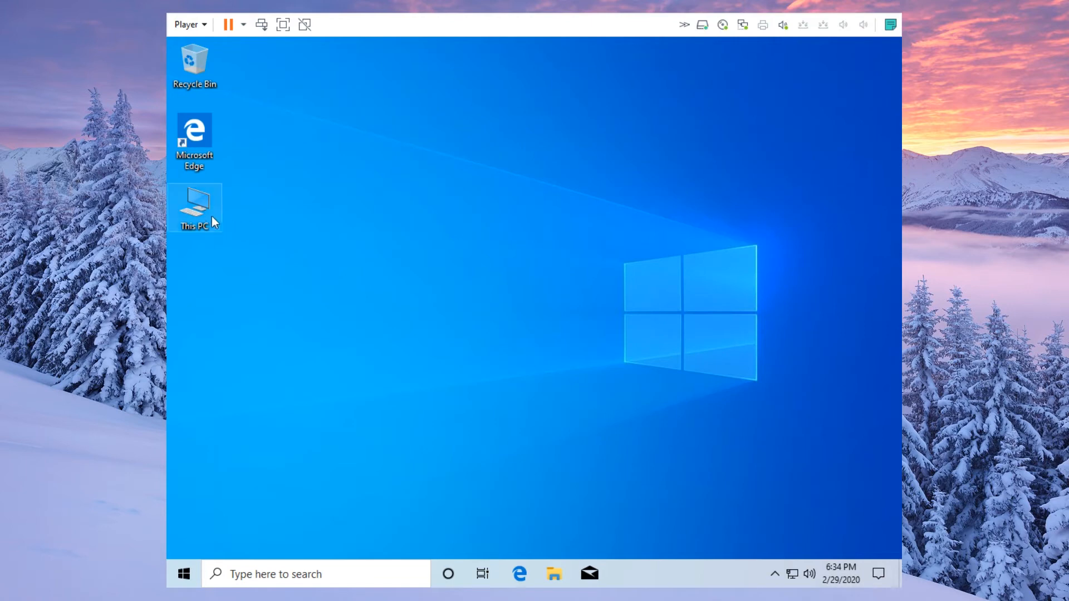
- Rearrange desktop icons with This PC top-left and Recycle Bin and Edge below it
drag(203, 211, 257, 72)
click(236, 129)
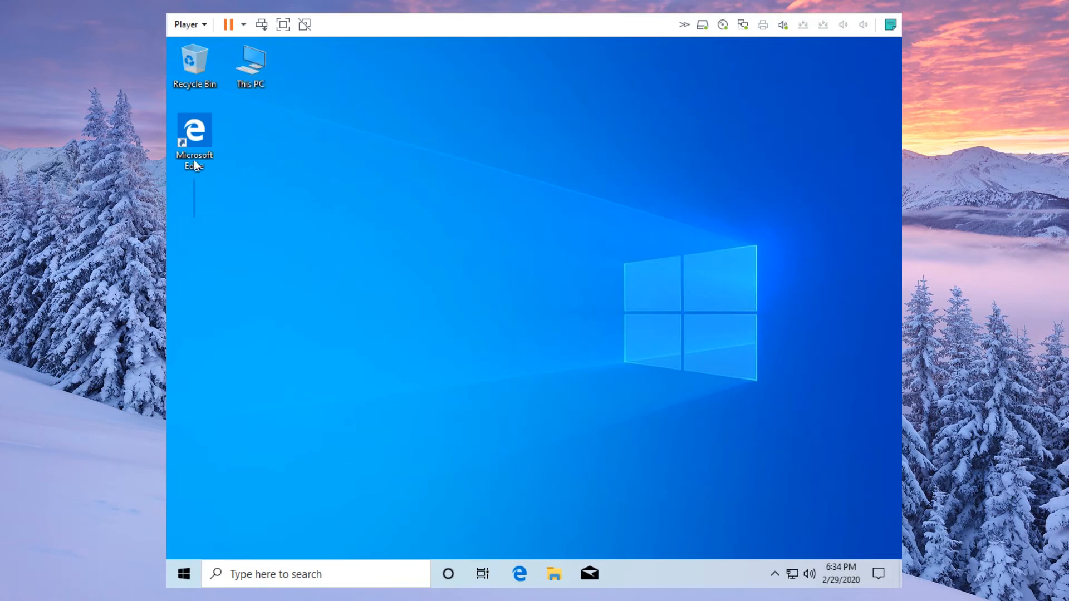
drag(195, 219, 202, 124)
drag(252, 58, 201, 66)
click(299, 107)
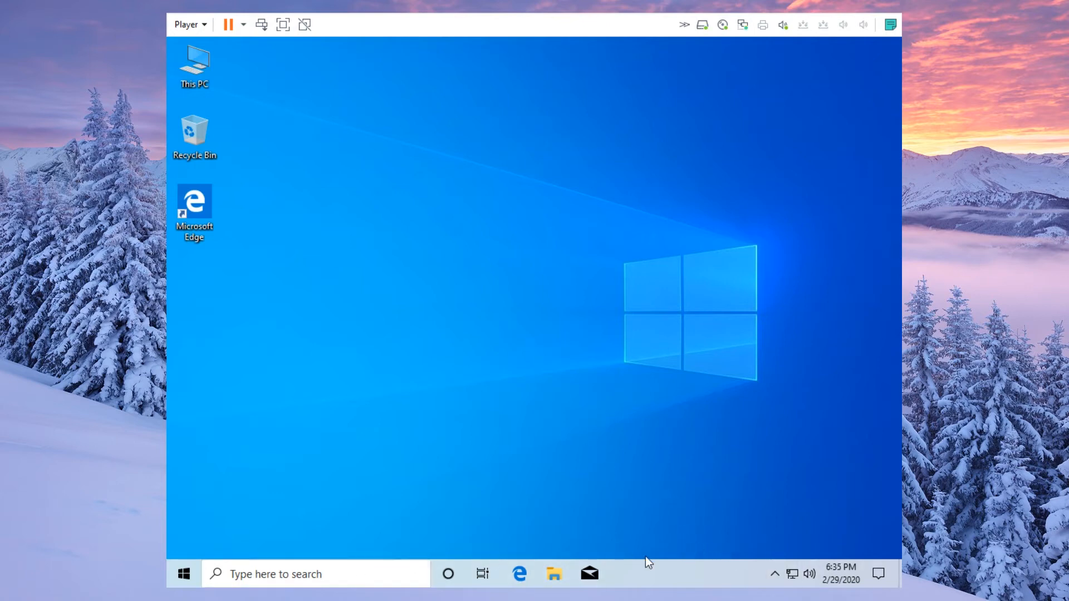
- Remove the Cortana button and hide the search box from the taskbar
right_click(643, 577)
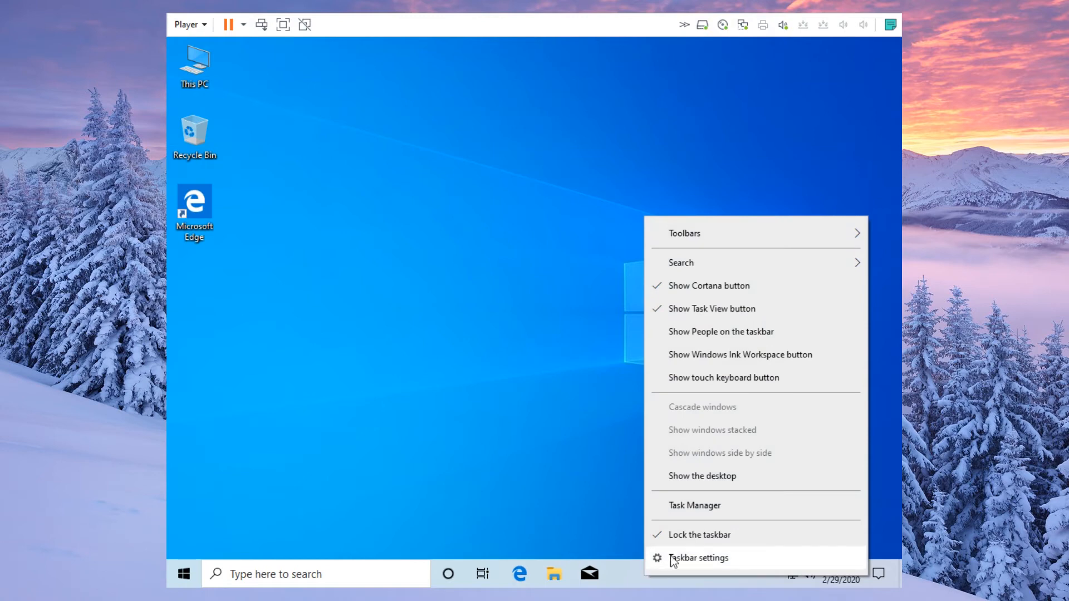
click(693, 286)
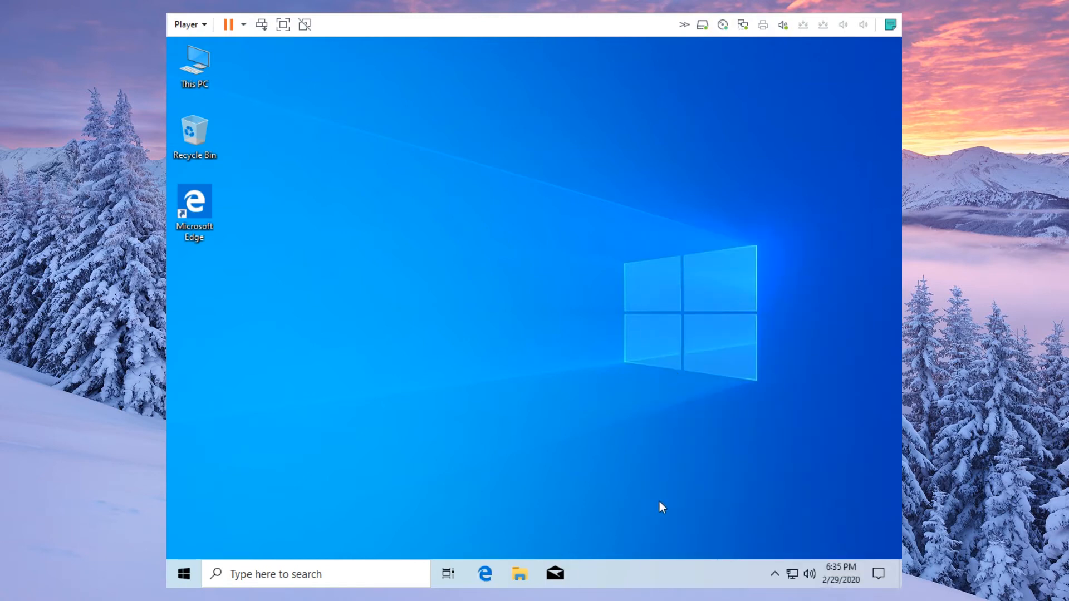
right_click(637, 572)
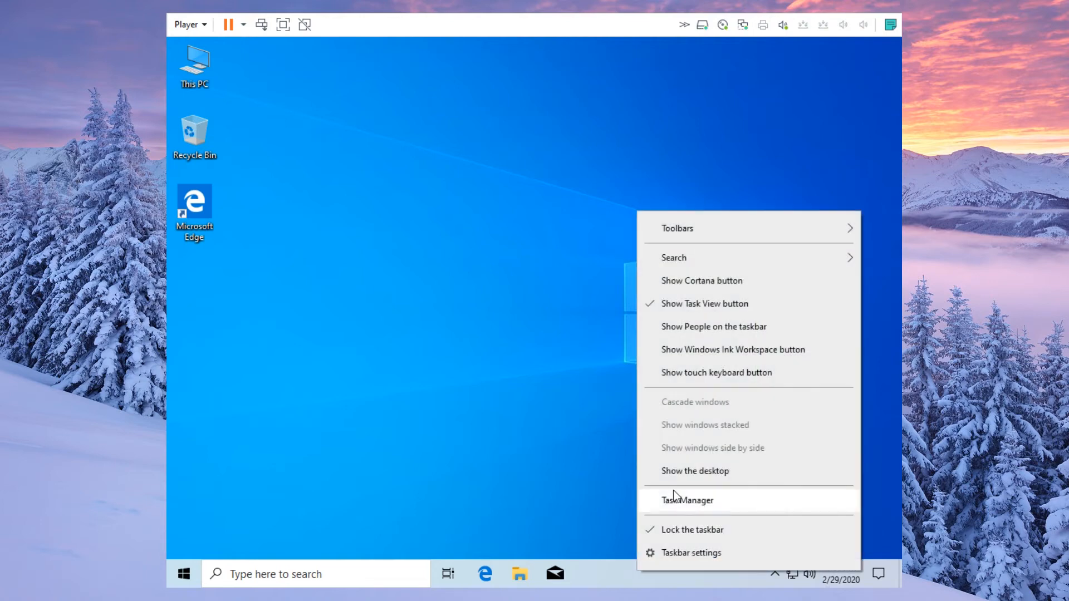
mouse_move(675, 260)
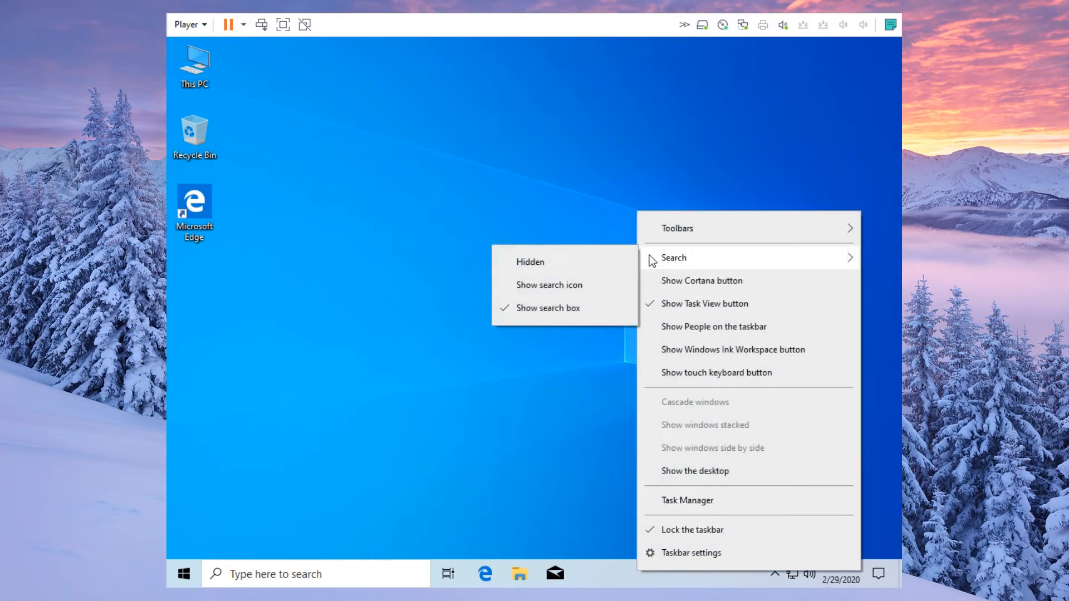
click(606, 264)
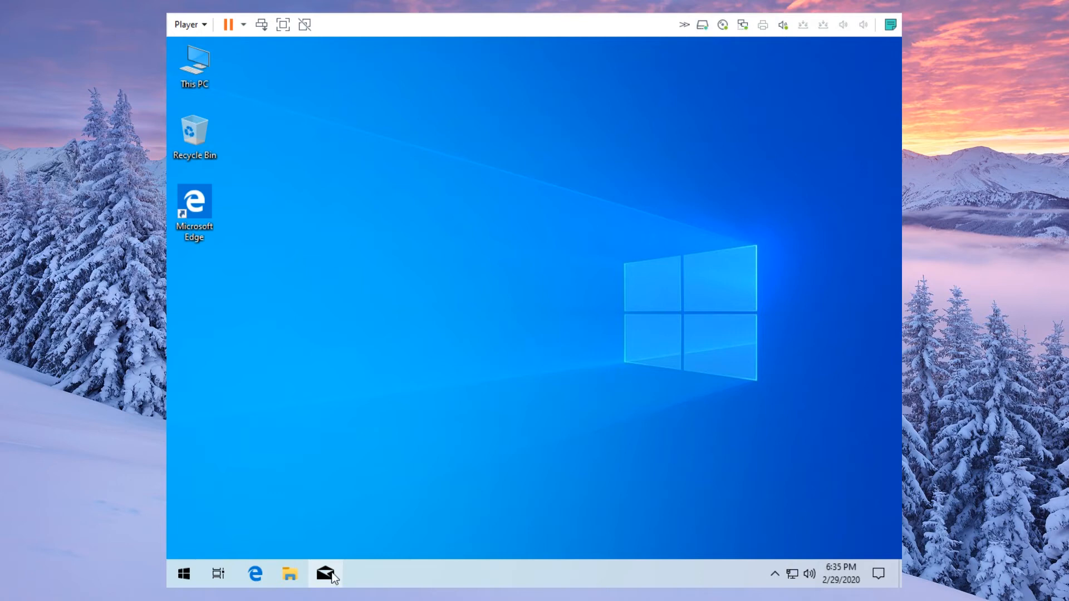
- Unpin Mail and Edge from the taskbar and hide the Task View button
right_click(330, 579)
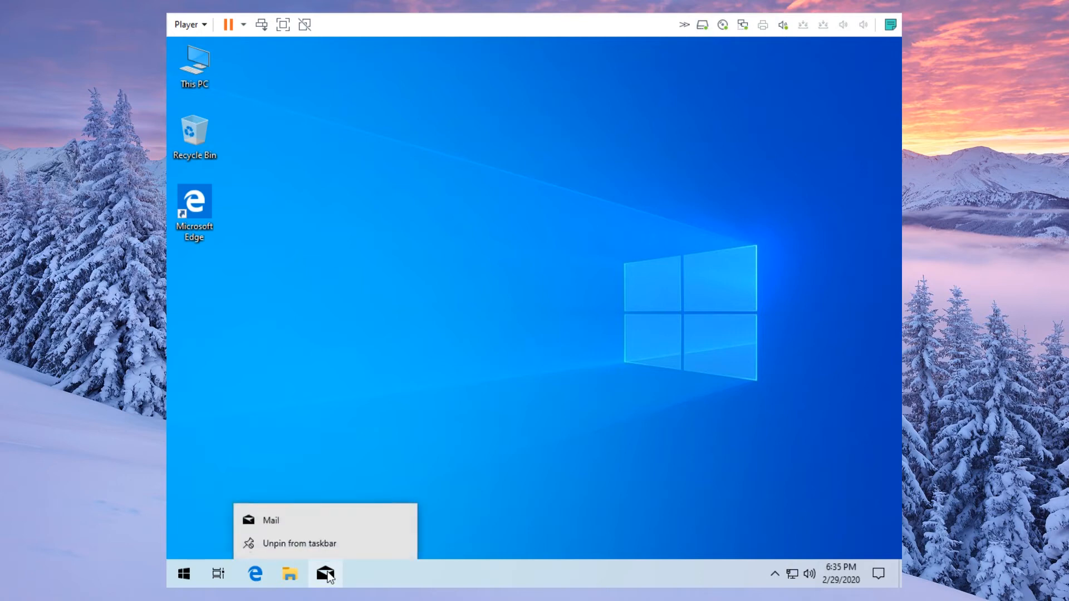
click(345, 546)
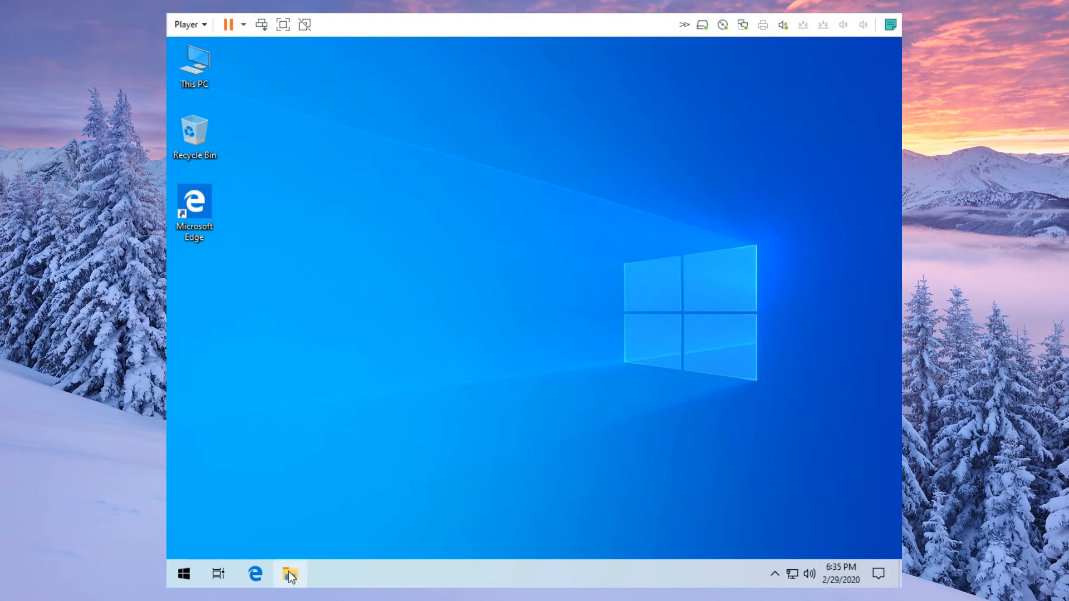
right_click(256, 575)
click(252, 546)
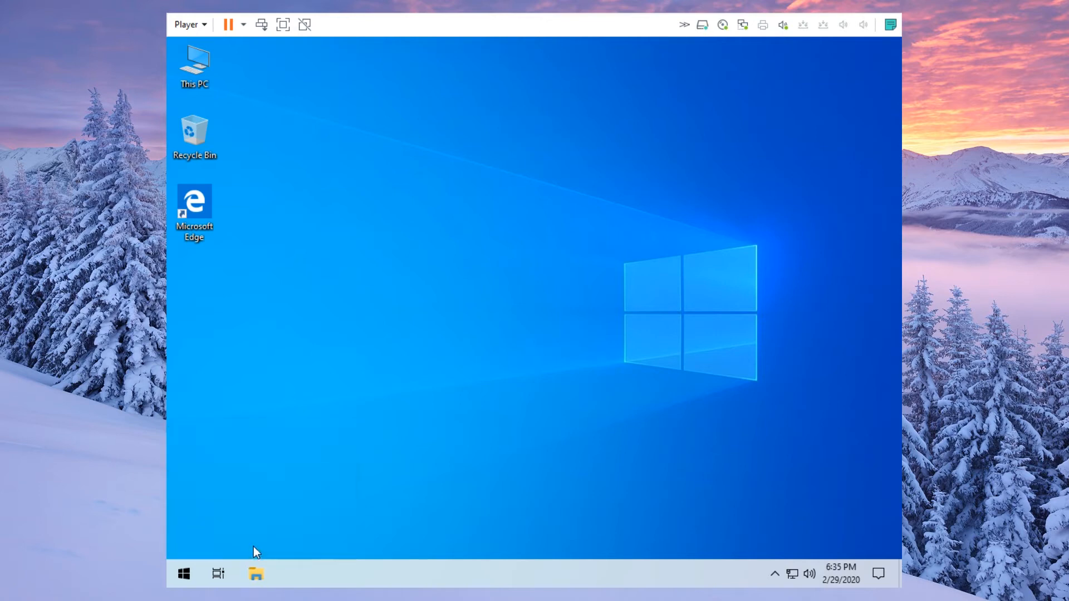
right_click(219, 577)
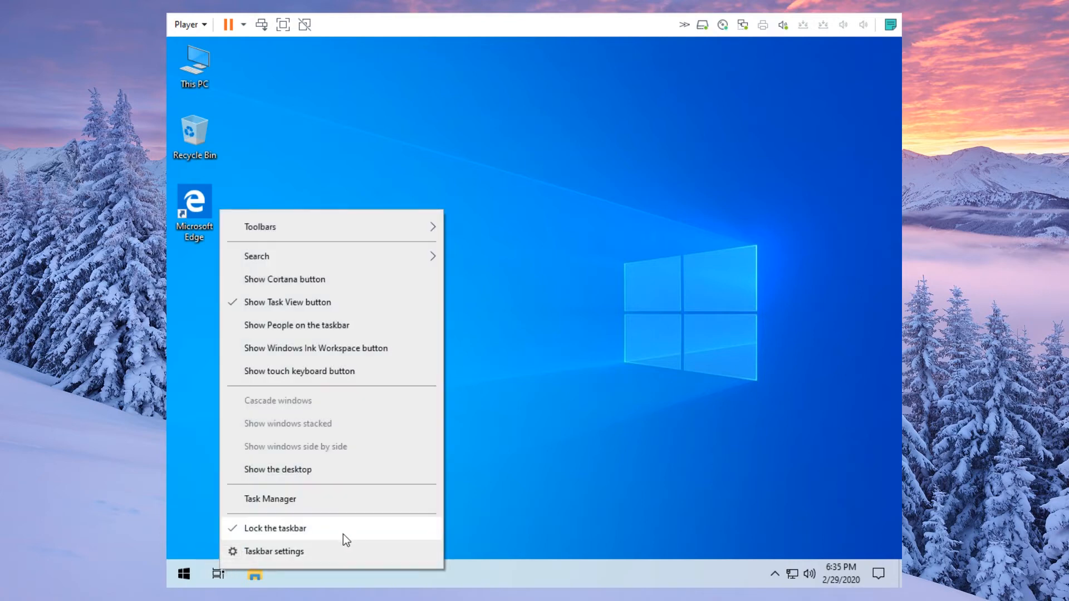
click(411, 304)
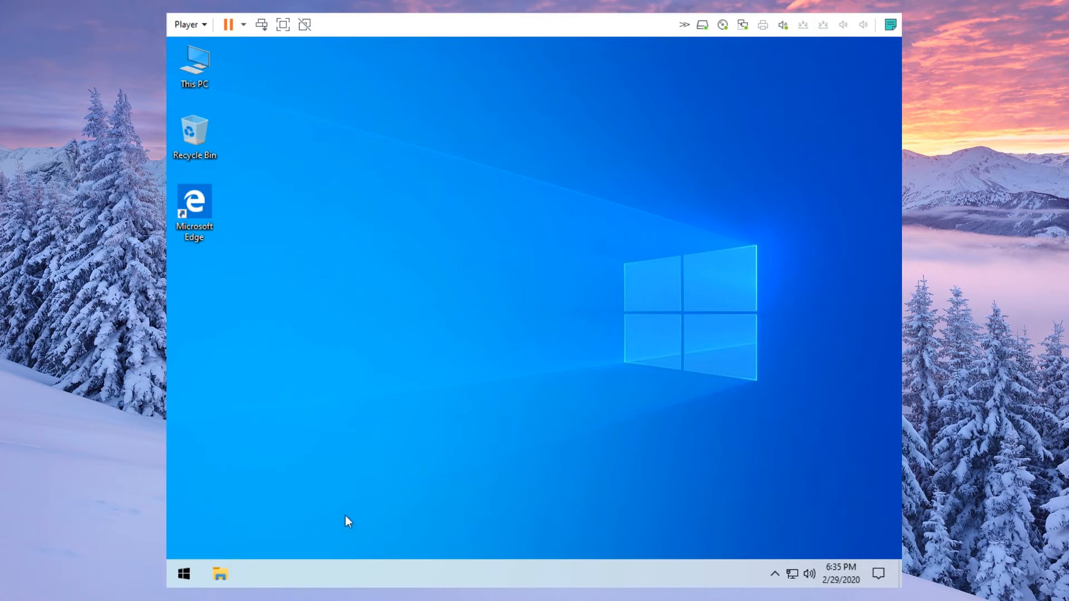
click(183, 574)
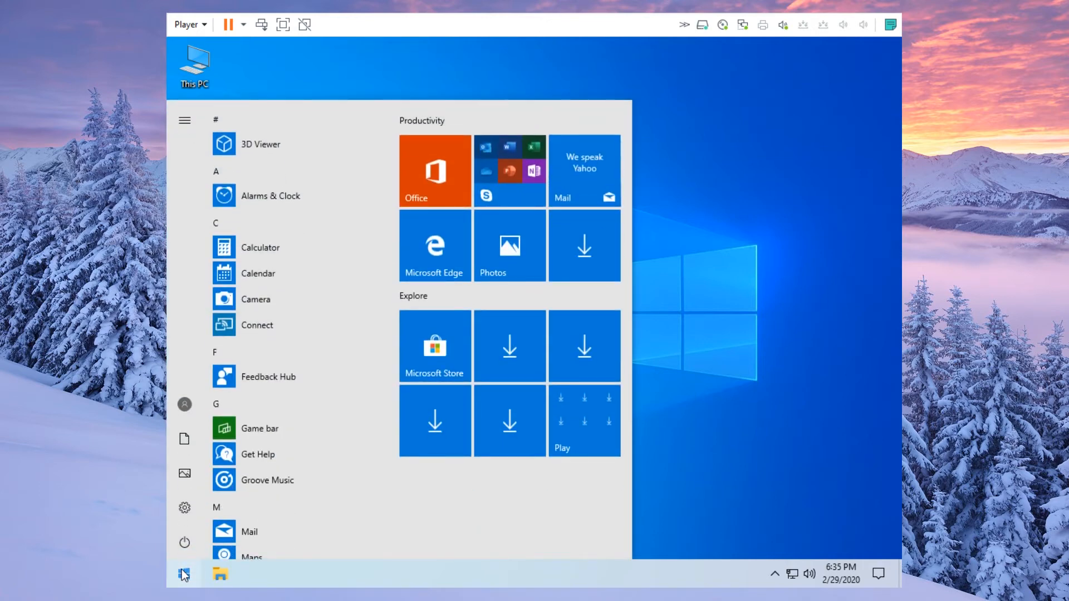
click(183, 574)
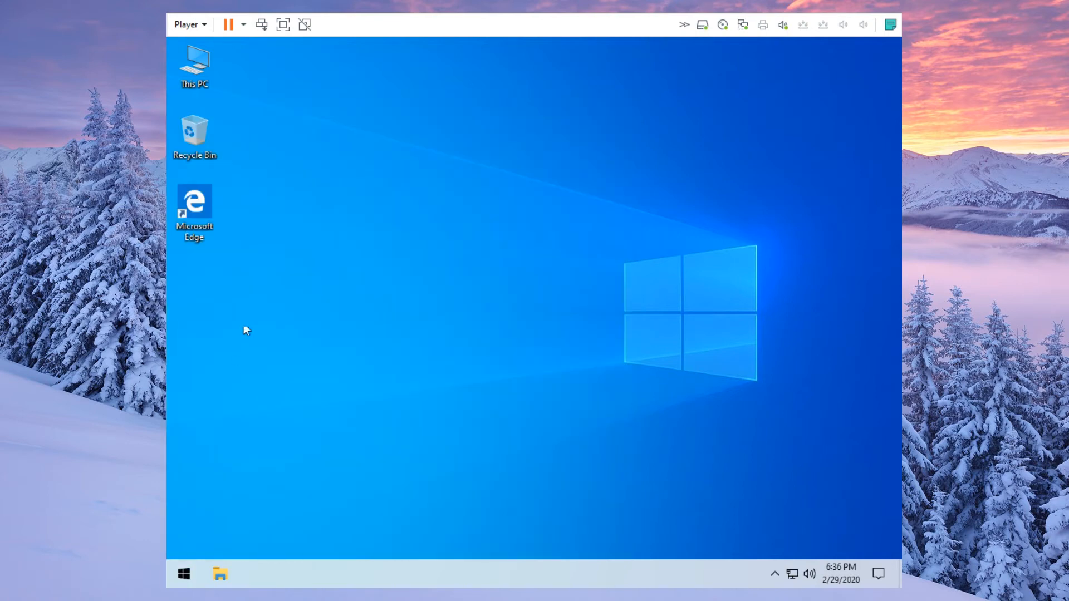
- Launch Edge and load google.com/chrome
double_click(200, 212)
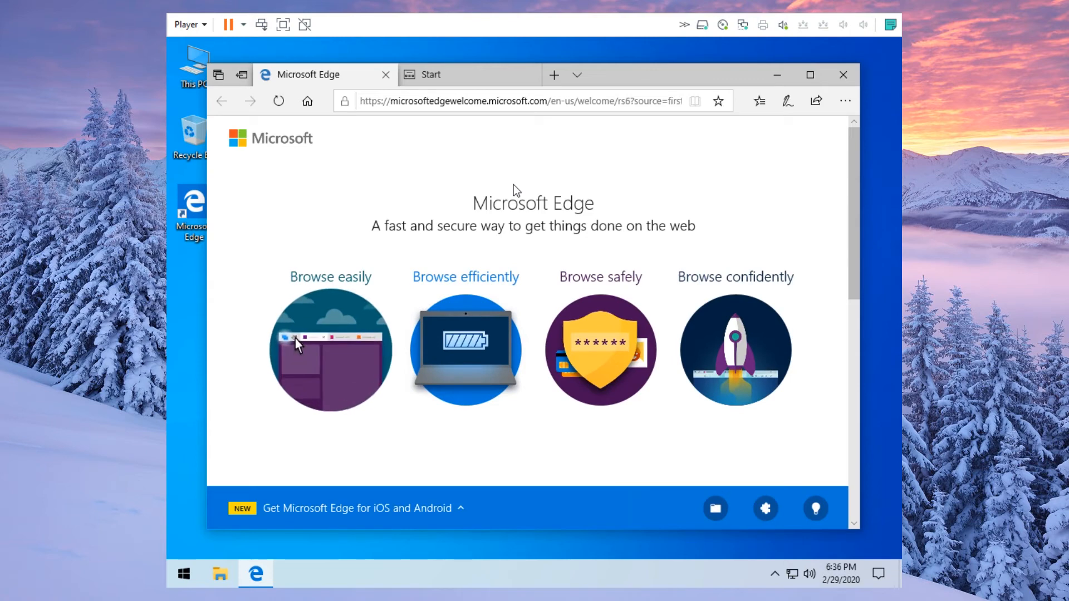
click(535, 106)
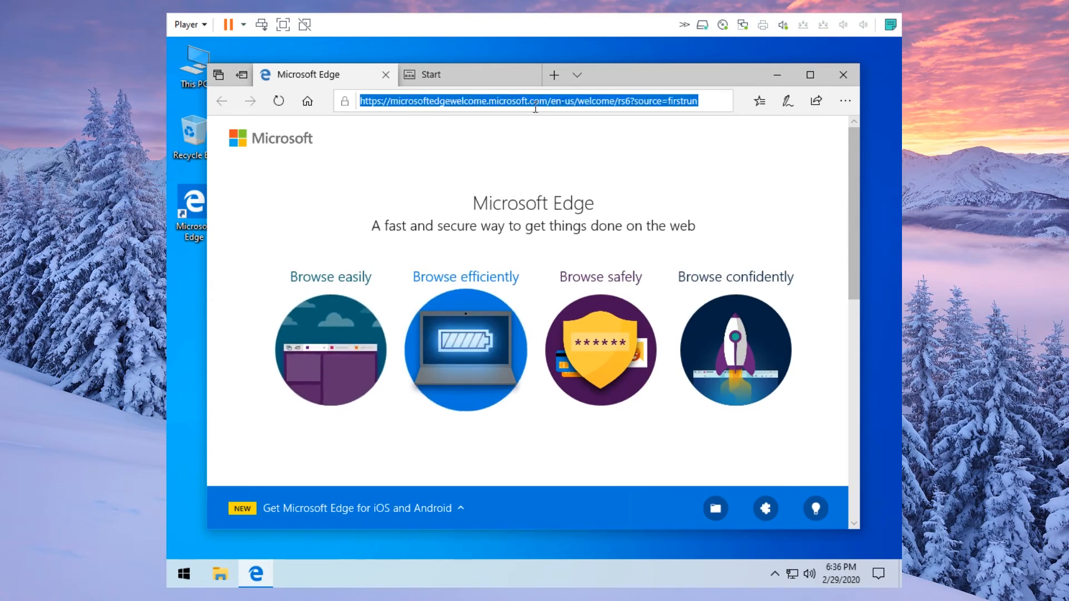
text(google.)
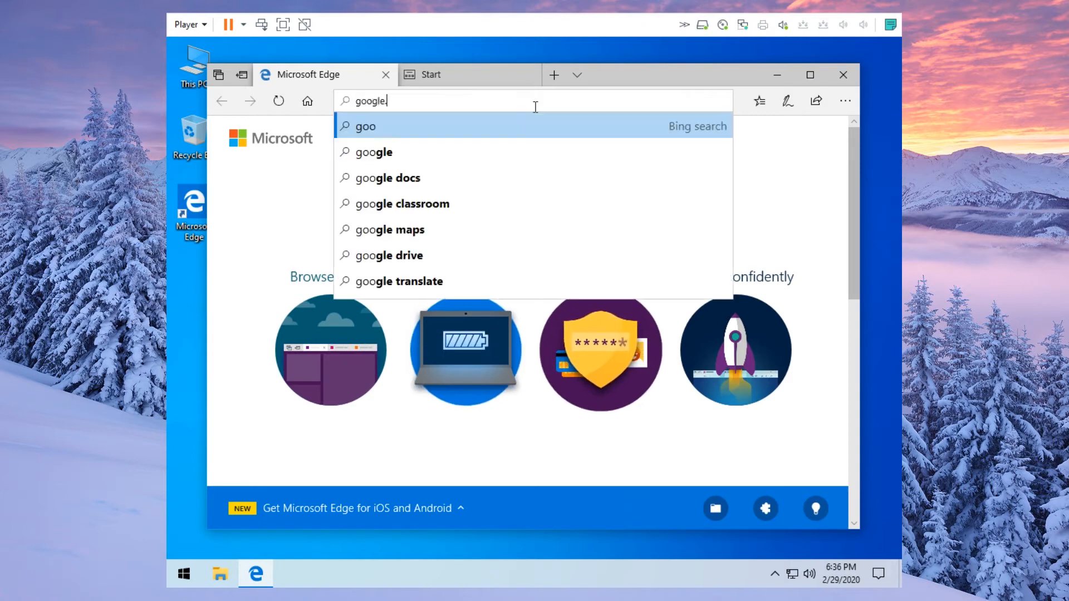
text(com/chrome)
key(Return)
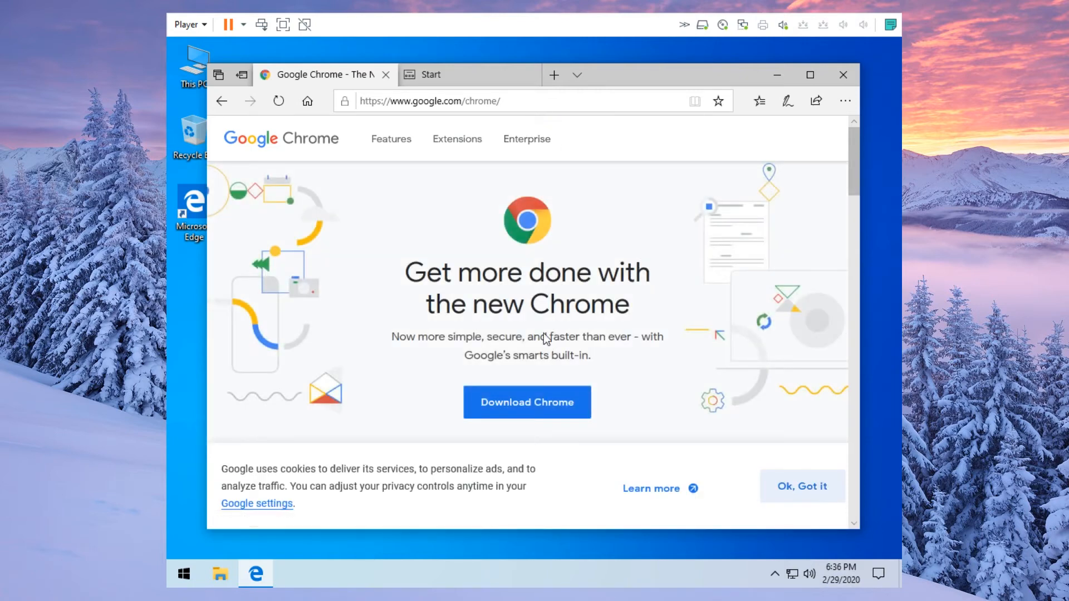
- Download ChromeSetup.exe without usage statistics, run it, and close Edge with all tabs
click(514, 406)
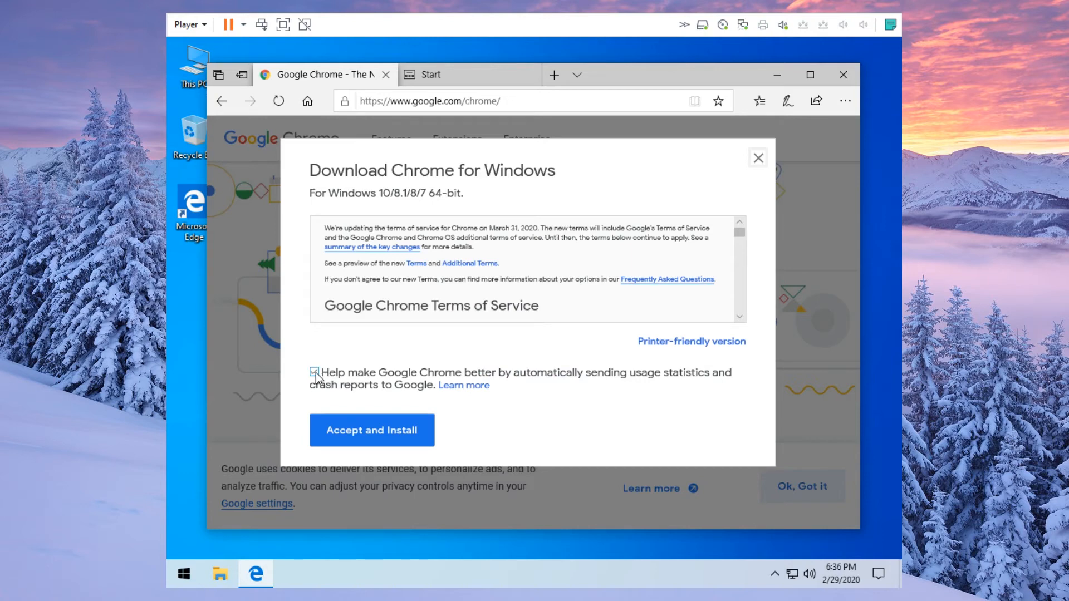
click(315, 376)
click(347, 436)
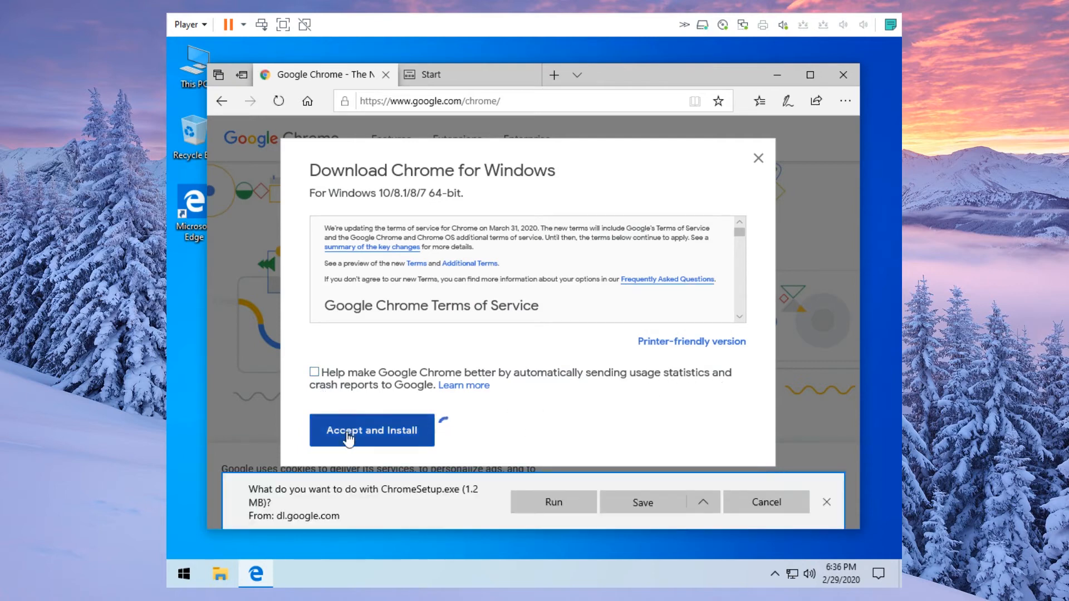
click(637, 503)
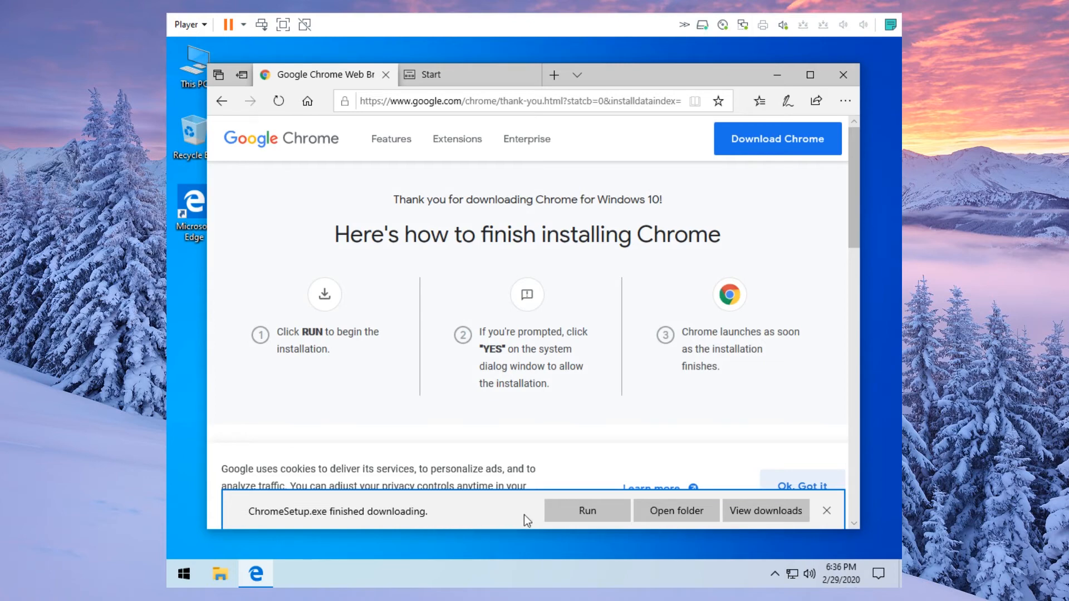
click(593, 518)
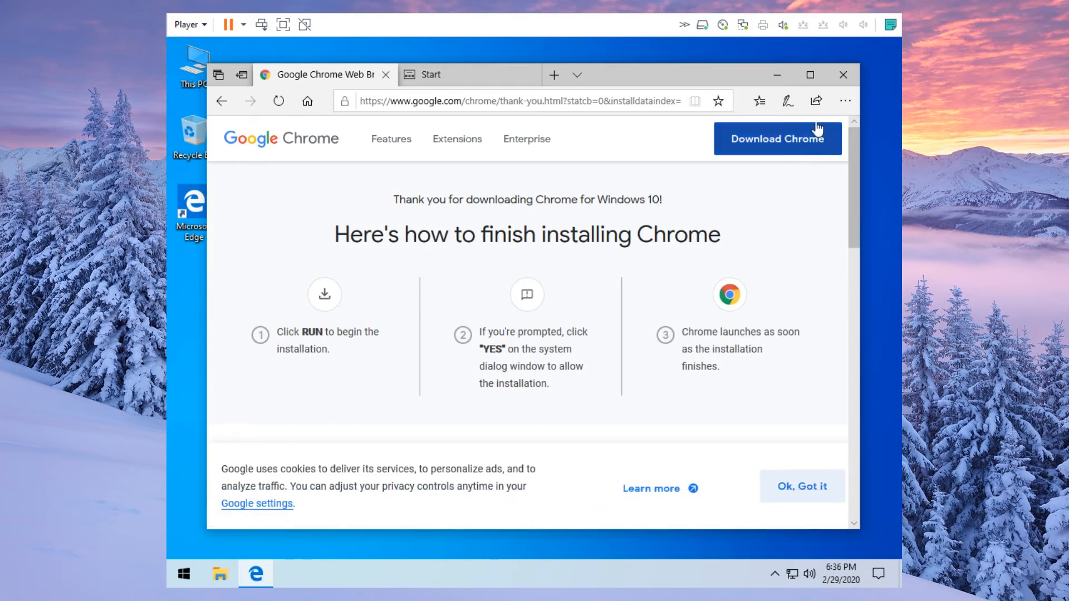
click(840, 75)
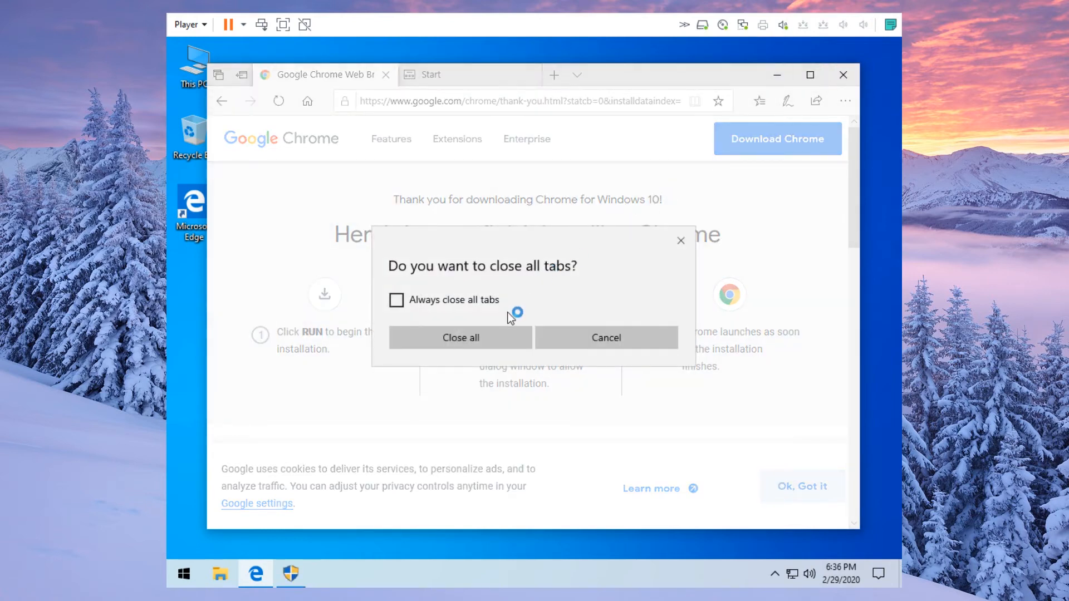
click(487, 337)
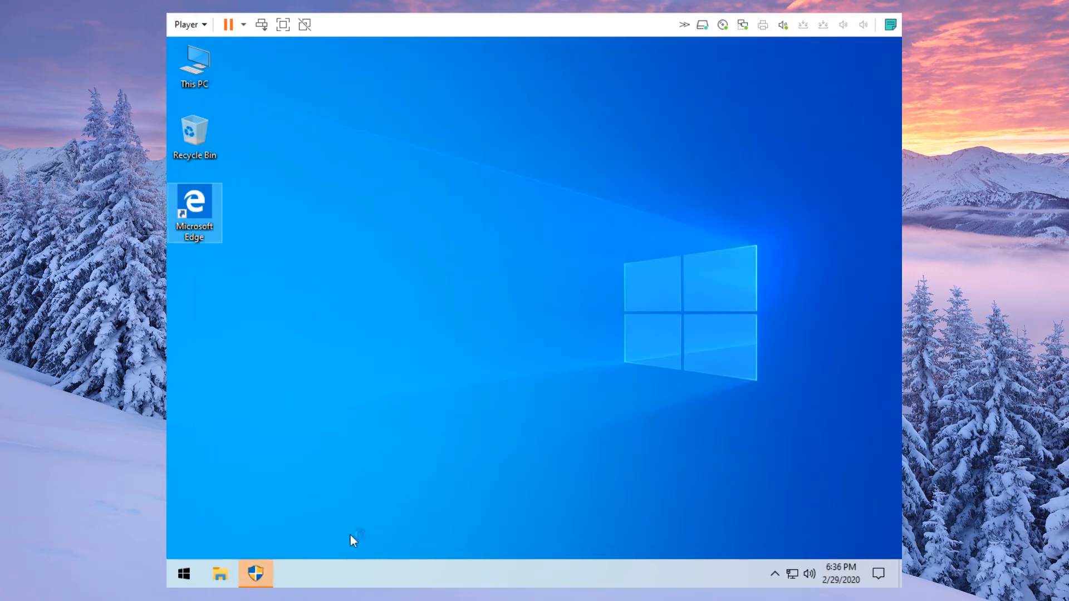
- Approve the Google Update Setup UAC prompt with the admin password so Chrome installs and opens
click(258, 578)
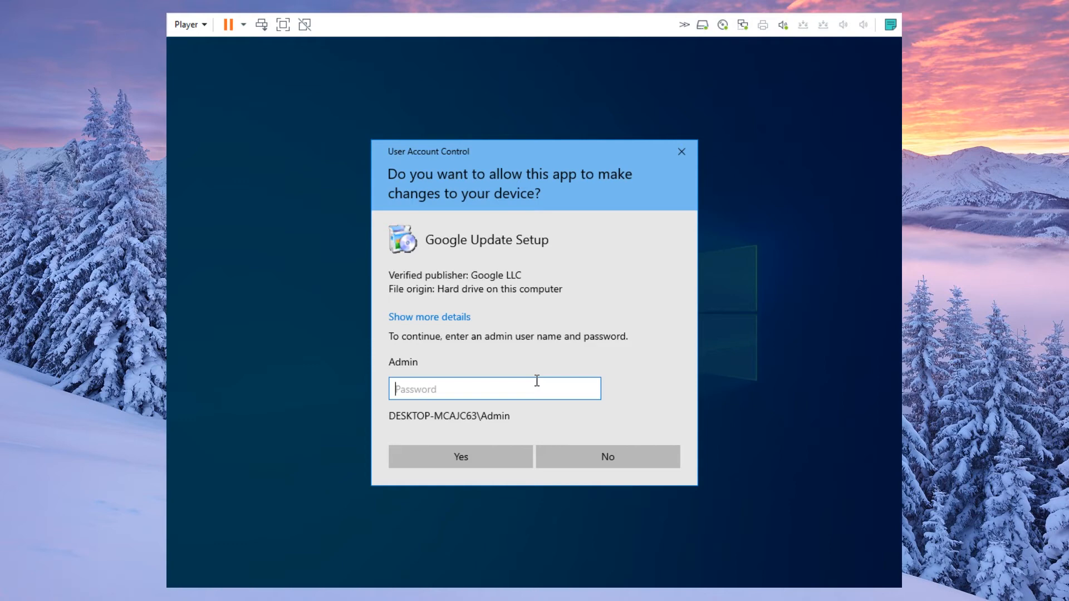
text(••••••••)
click(476, 457)
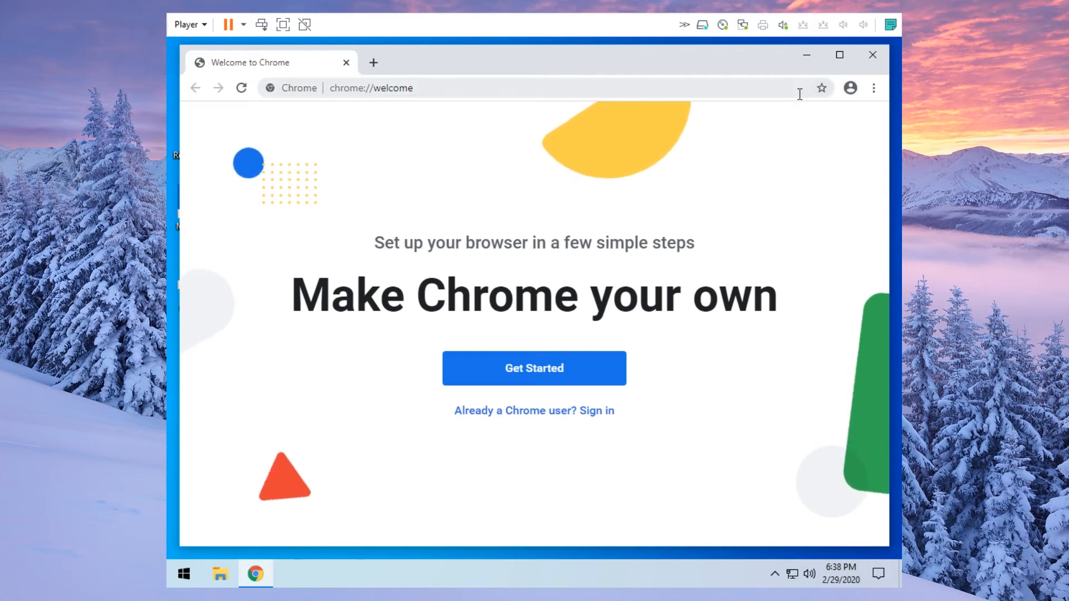
- Close Chrome, delete the Edge desktop shortcut and move Chrome's shortcut beneath the Recycle Bin
click(876, 53)
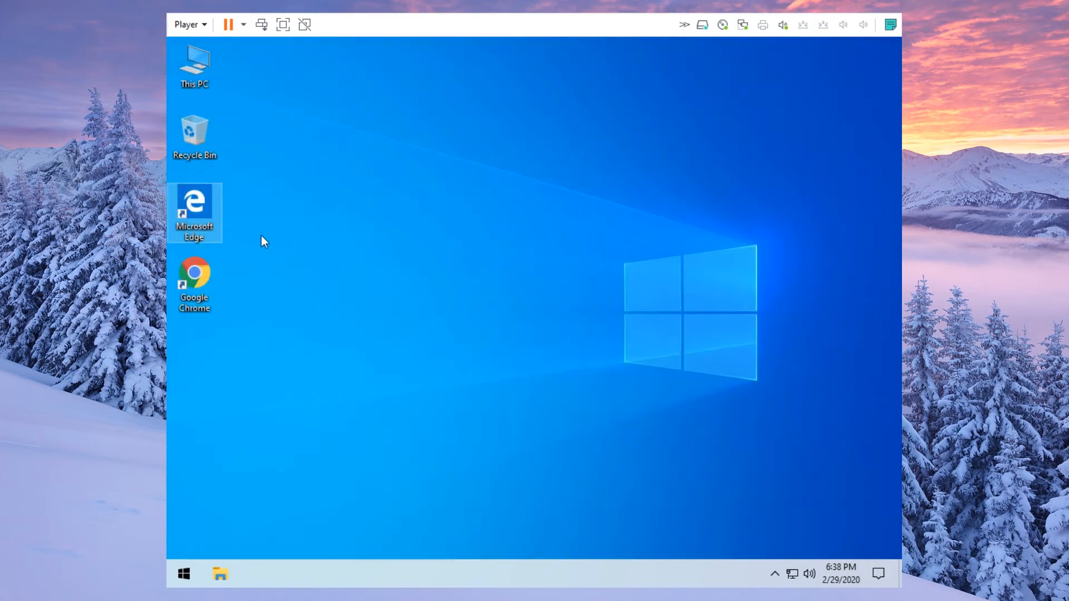
drag(196, 209, 203, 152)
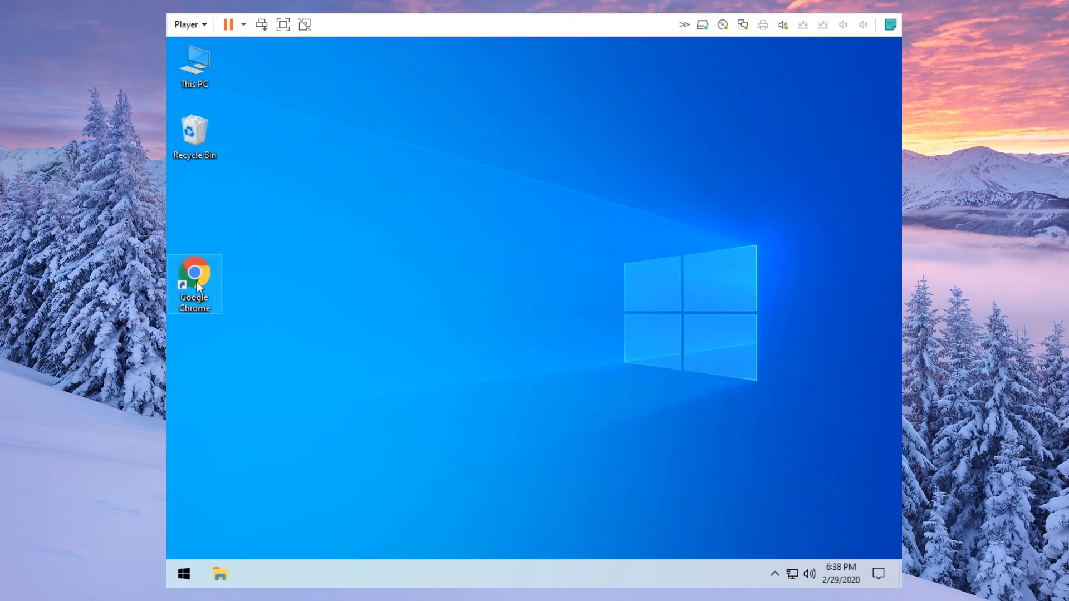
drag(192, 257, 193, 201)
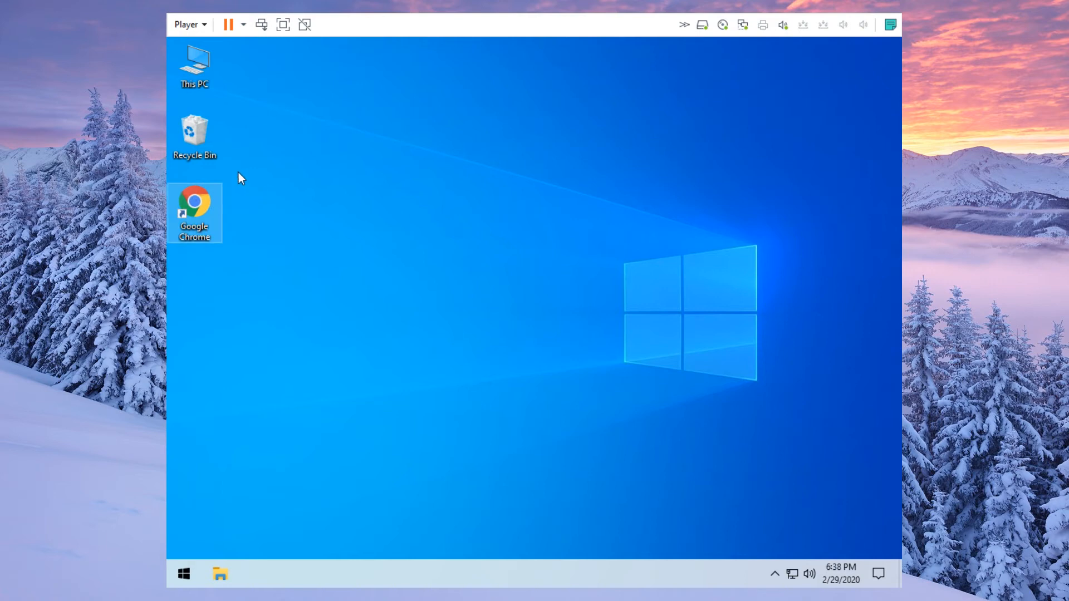
click(184, 570)
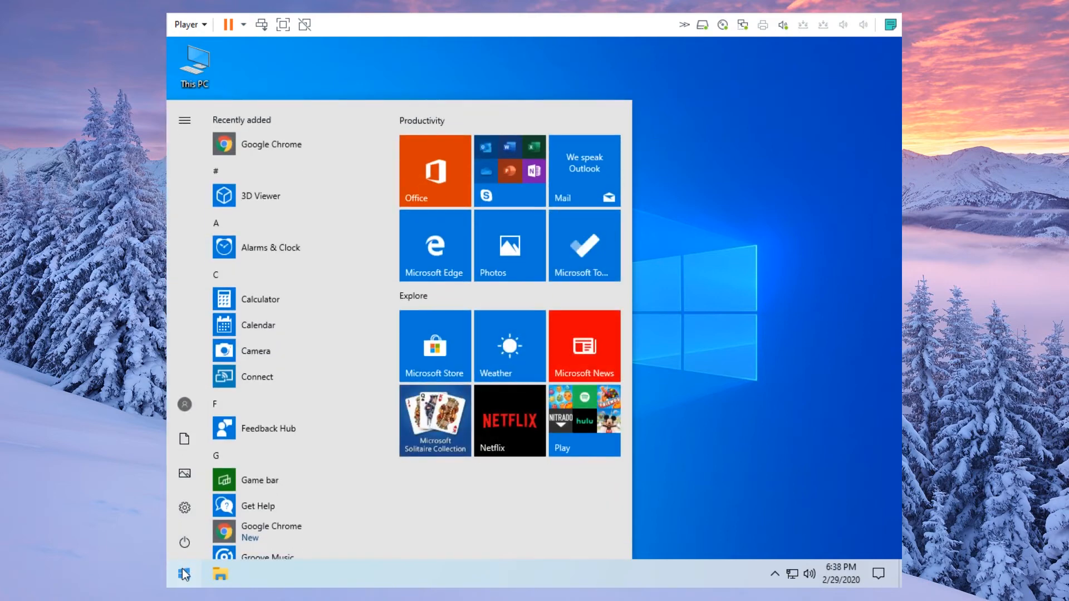
- Search 'default' from Start and open the Default apps settings page
text(de)
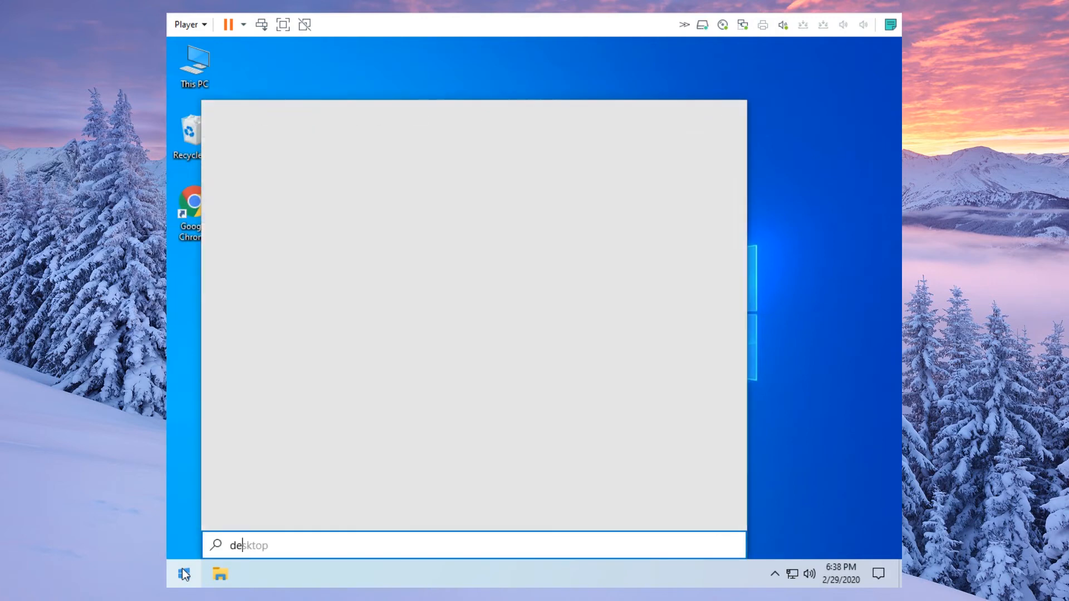
text(fault)
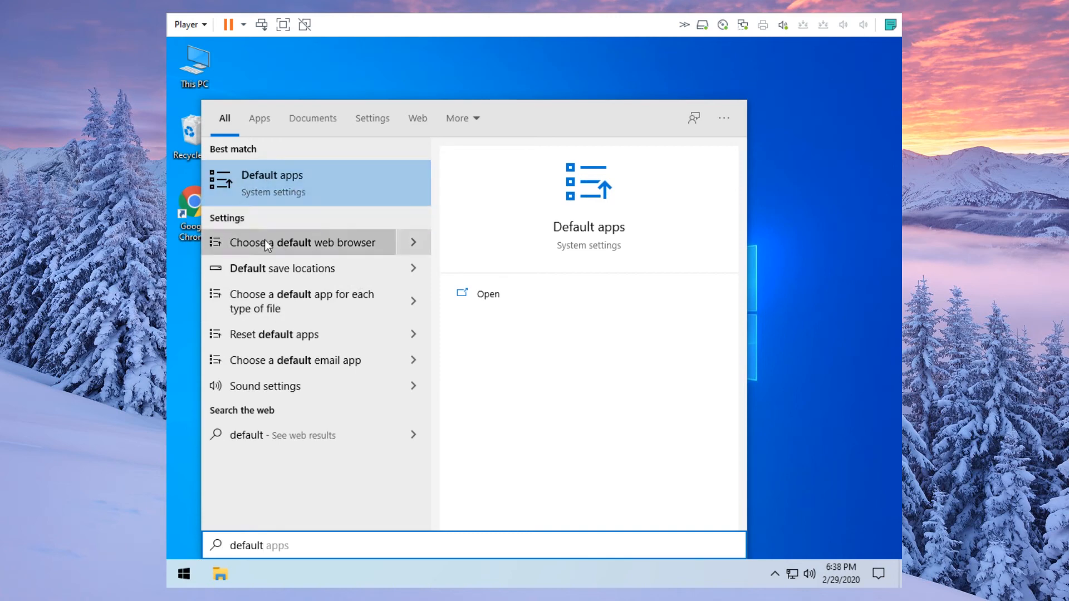
click(306, 241)
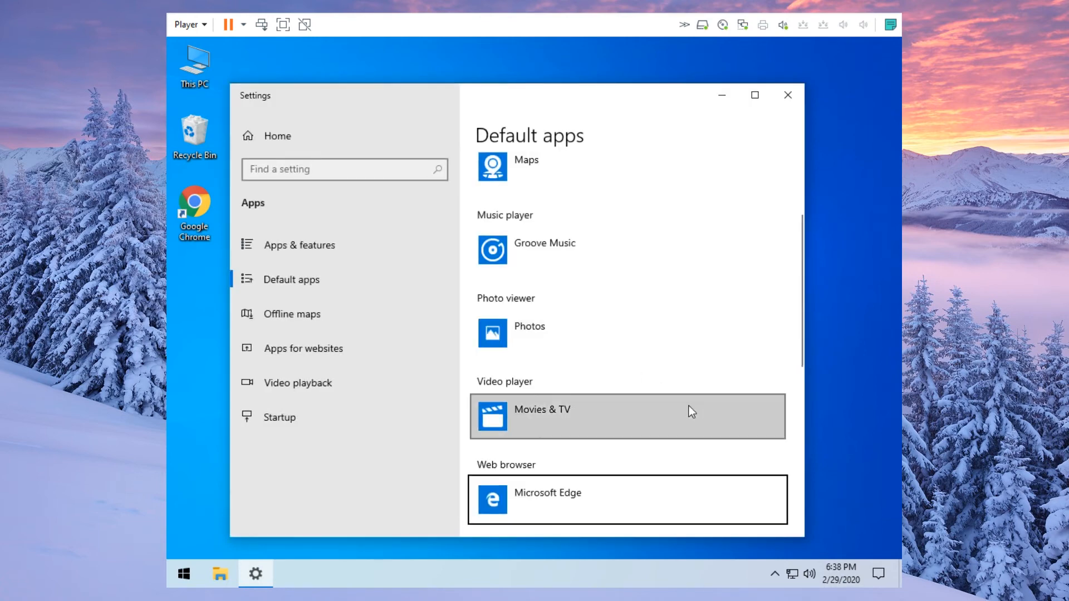
scroll(682, 405, down, 3)
scroll(680, 403, up, 4)
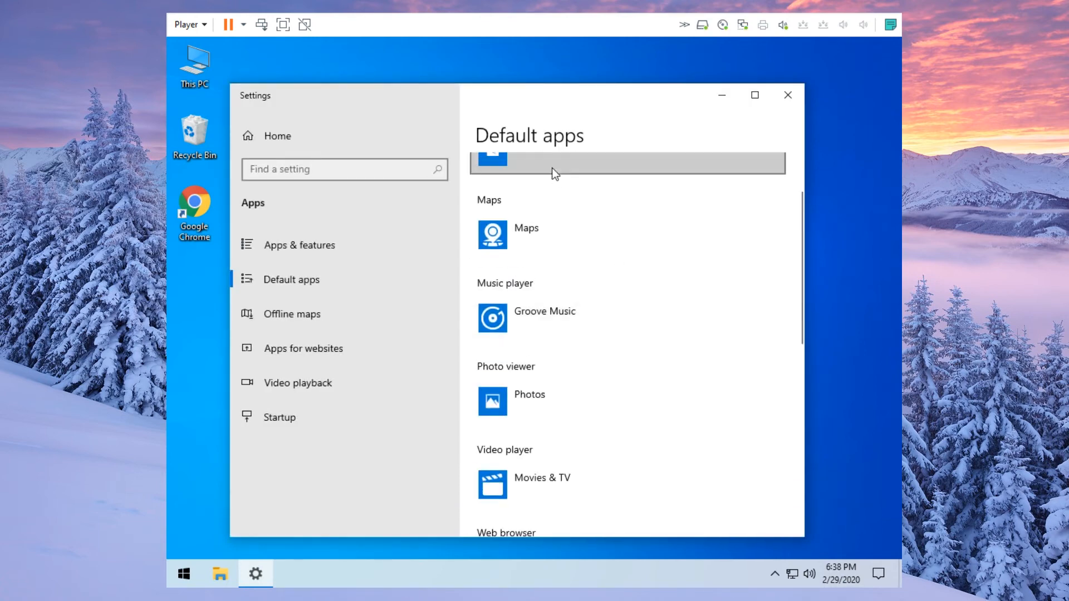
scroll(603, 364, up, 2)
scroll(603, 364, up, 1)
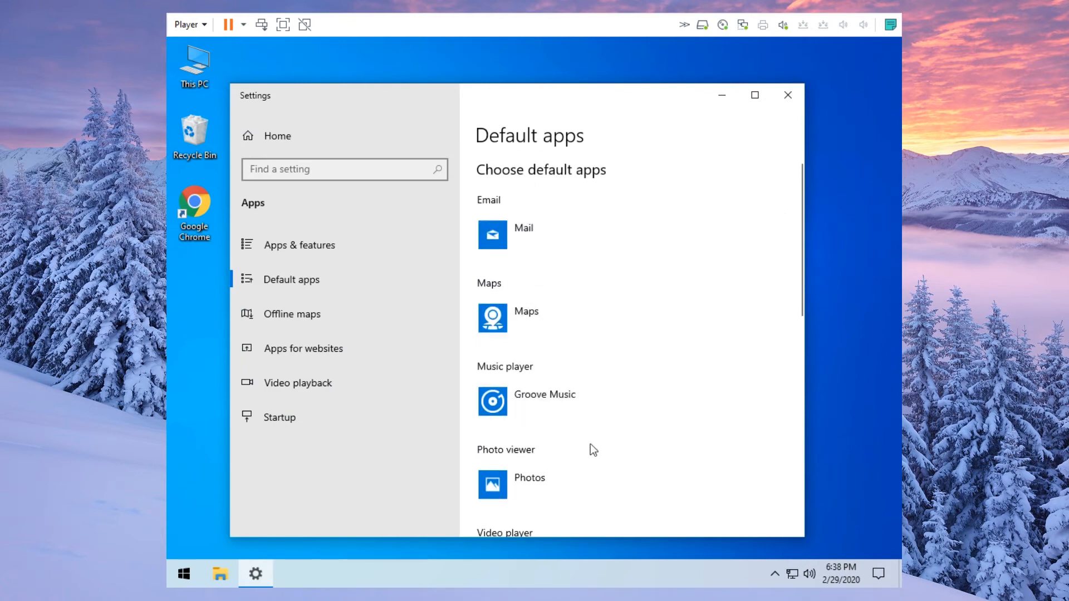
scroll(605, 379, down, 3)
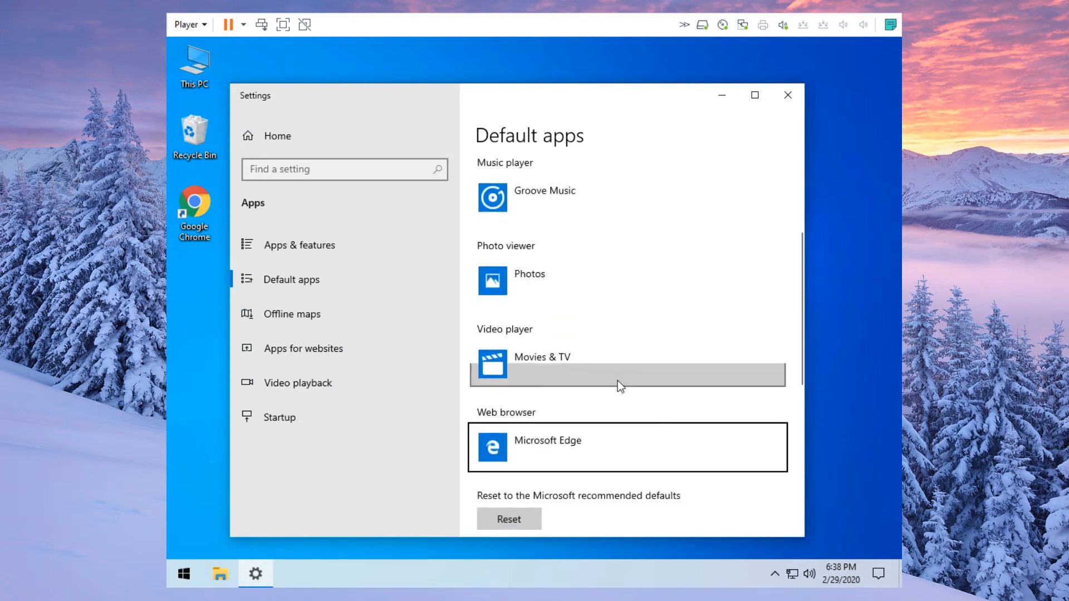
scroll(593, 333, down, 2)
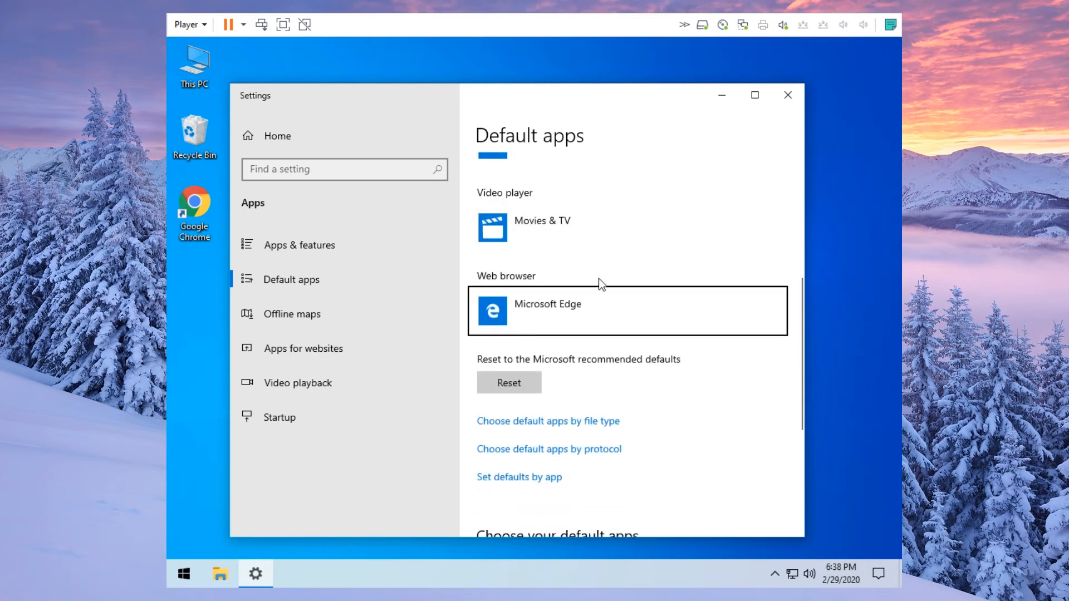
- Switch the default web browser from Microsoft Edge to Google Chrome and close Settings
click(527, 312)
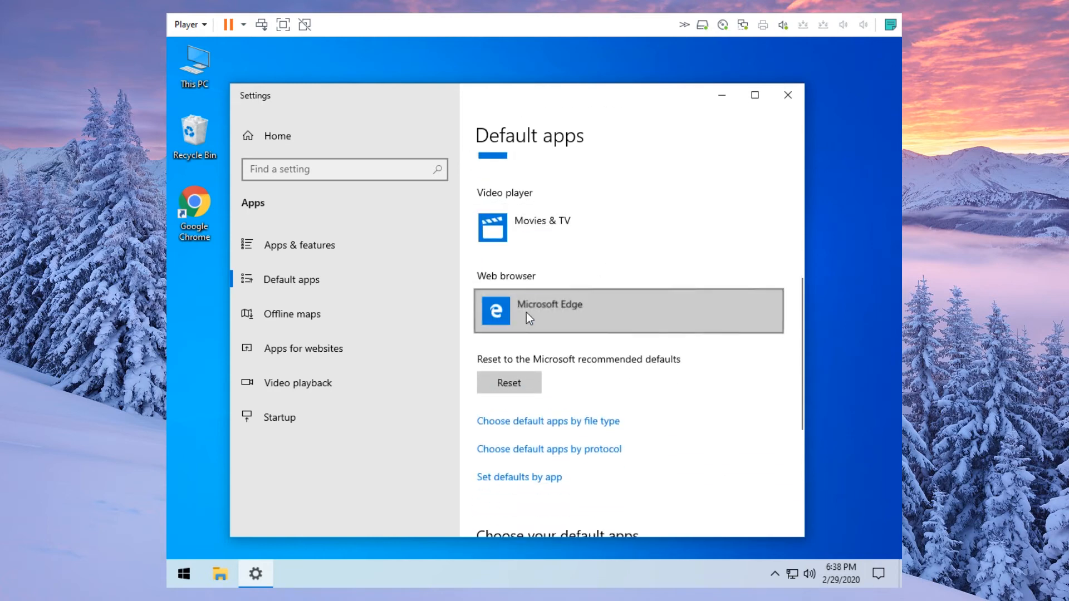
click(610, 145)
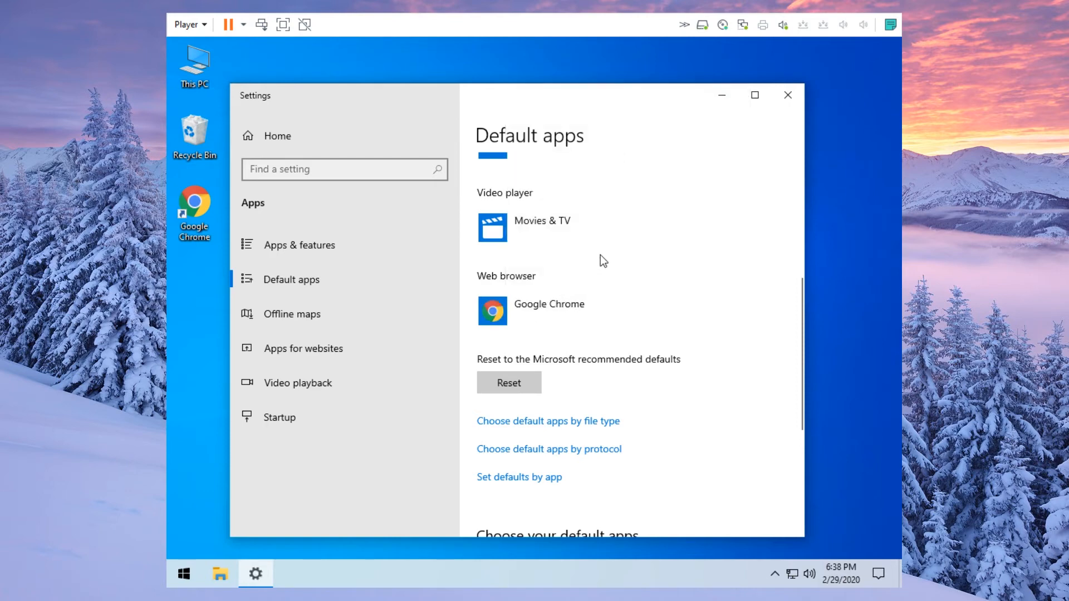
click(791, 96)
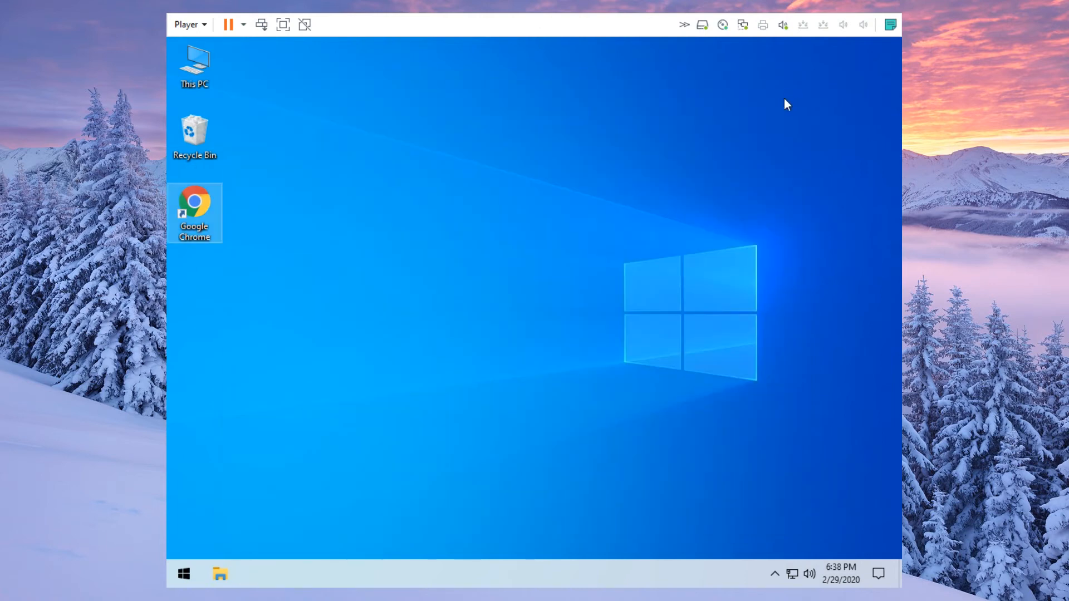
- Deselect the desktop icons and briefly show, then hide, the hidden system tray icons
click(630, 205)
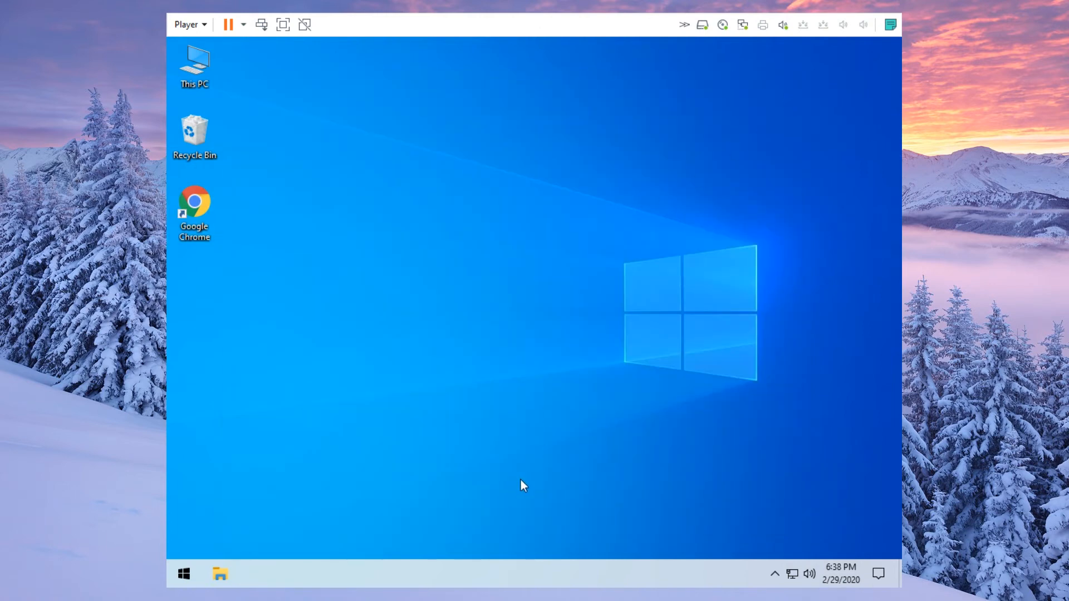
click(776, 574)
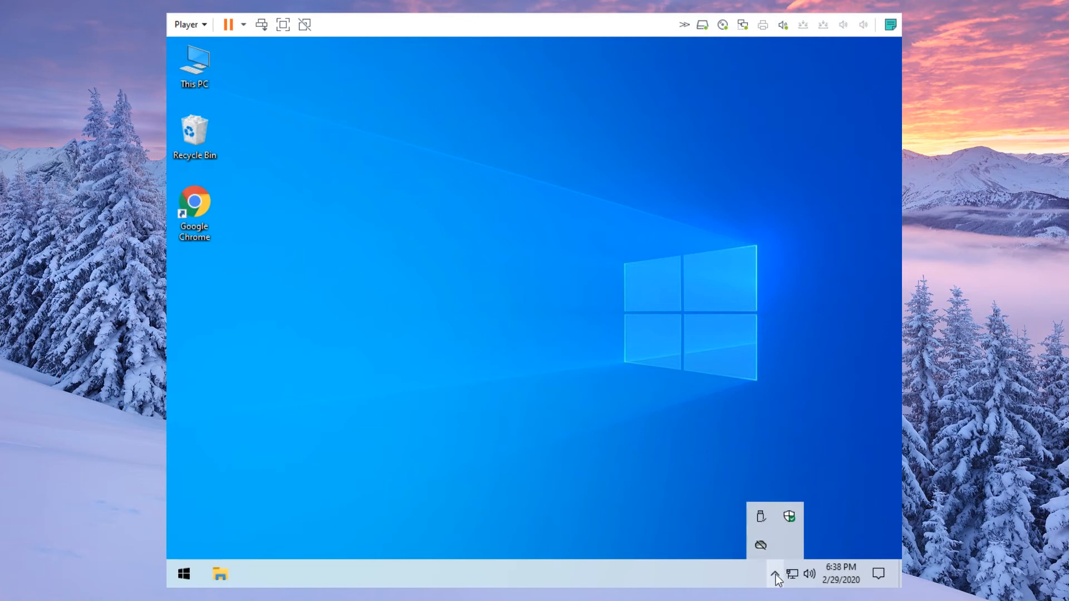
click(776, 573)
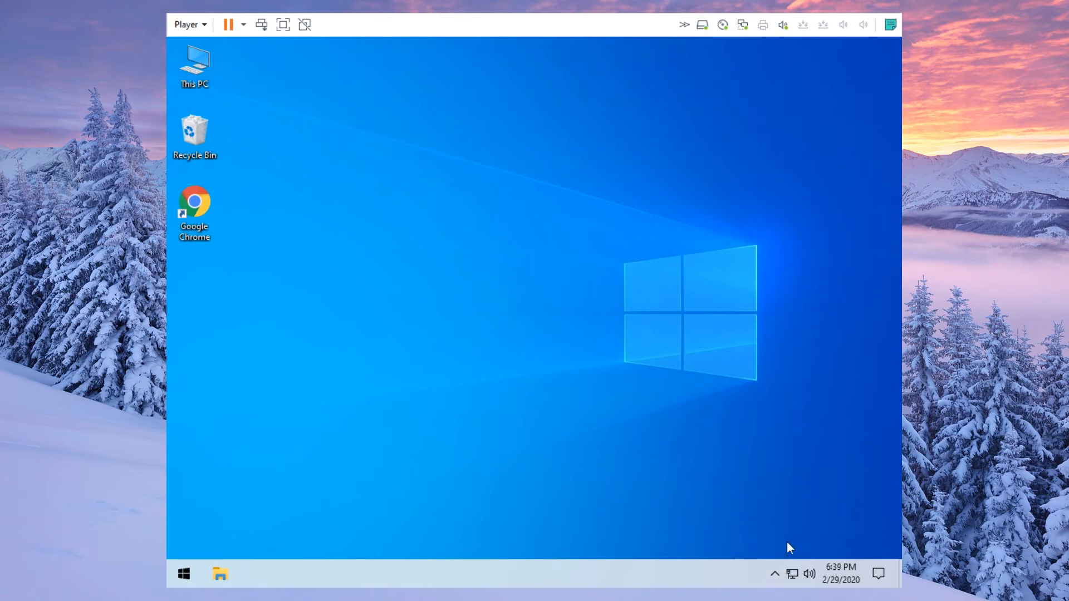
- Open Taskbar settings from the taskbar's context menu and scroll through its options
right_click(734, 574)
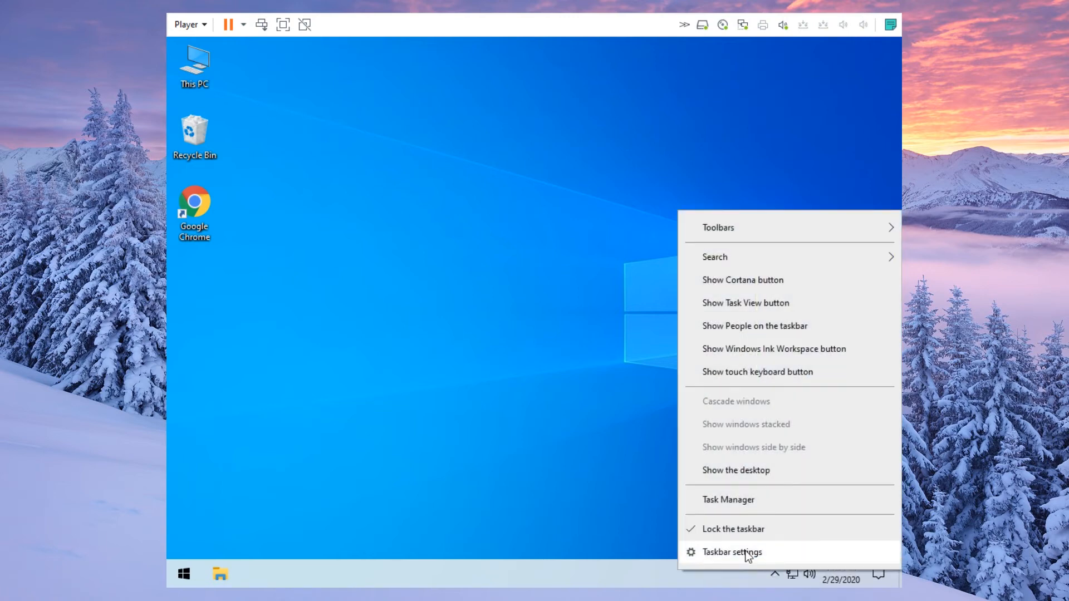
click(748, 553)
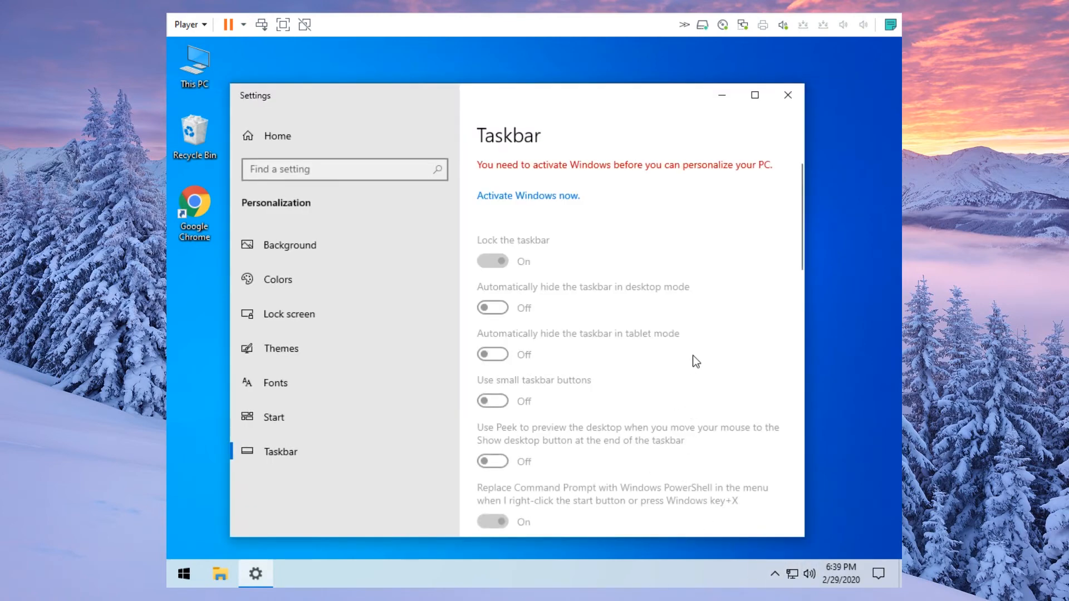
scroll(692, 356, down, 8)
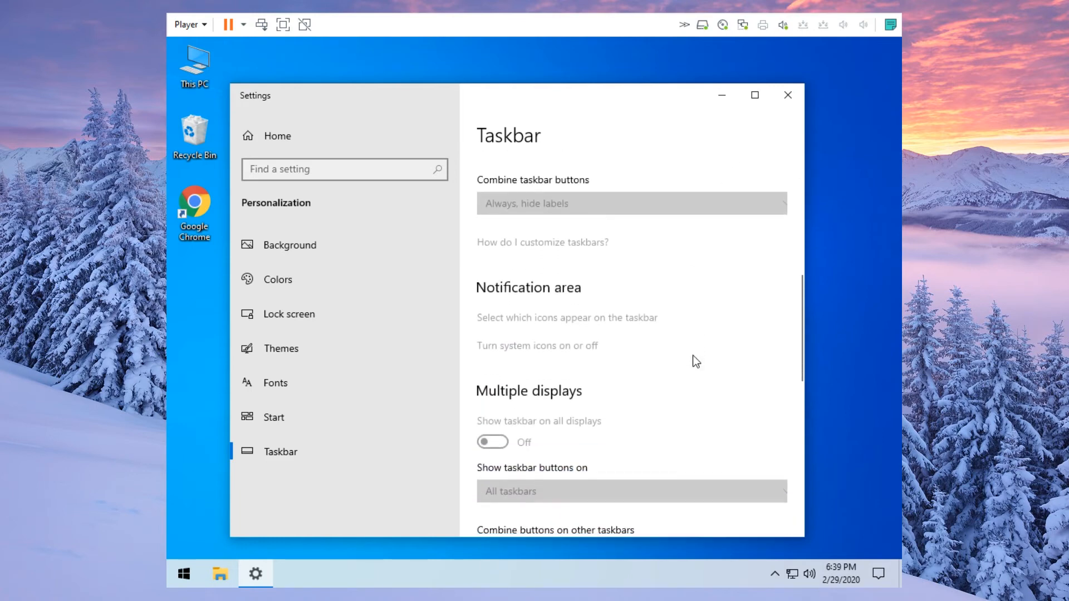
scroll(692, 355, down, 3)
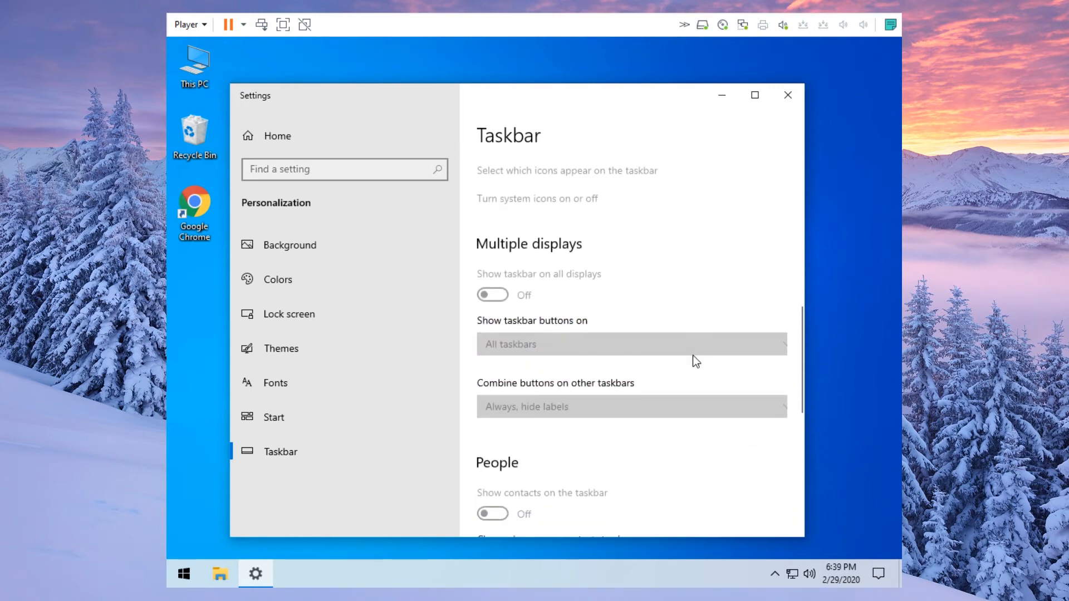
scroll(693, 355, up, 6)
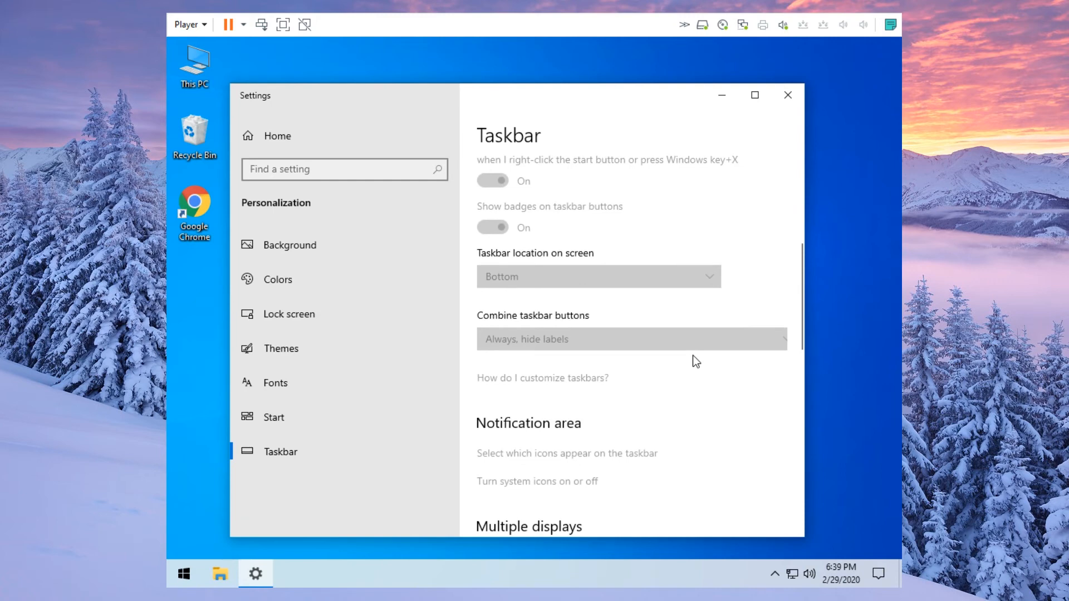
scroll(692, 355, down, 4)
scroll(696, 357, up, 10)
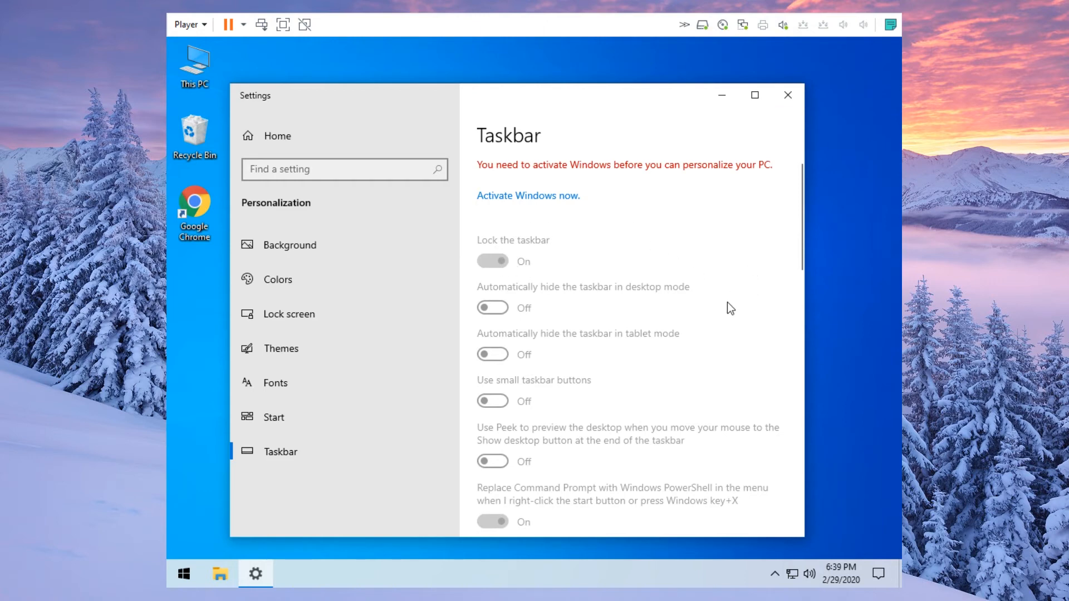
scroll(730, 303, down, 4)
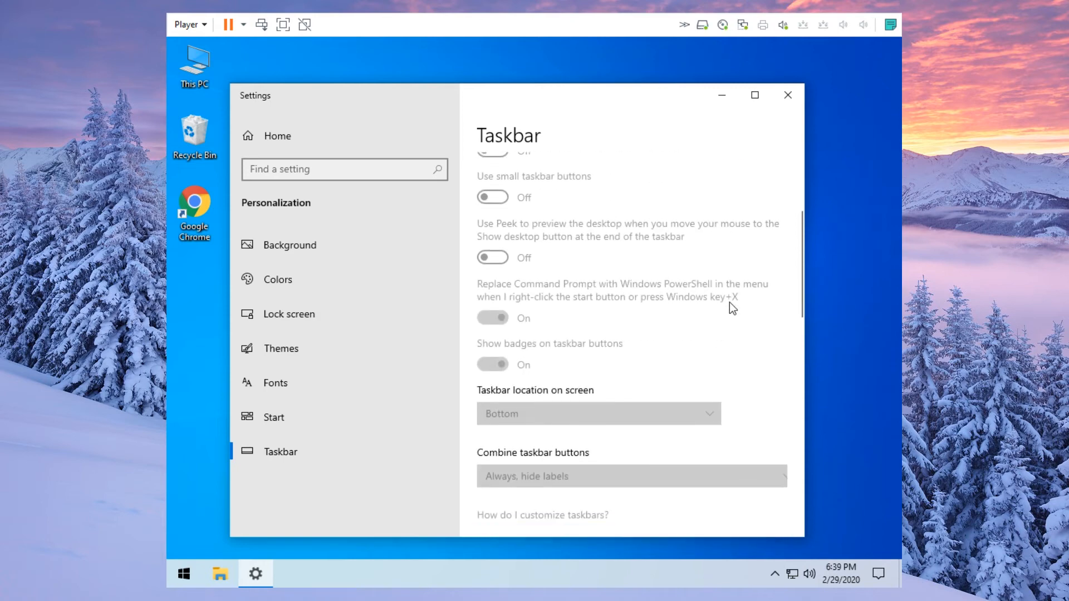
scroll(729, 302, down, 1)
scroll(729, 302, down, 3)
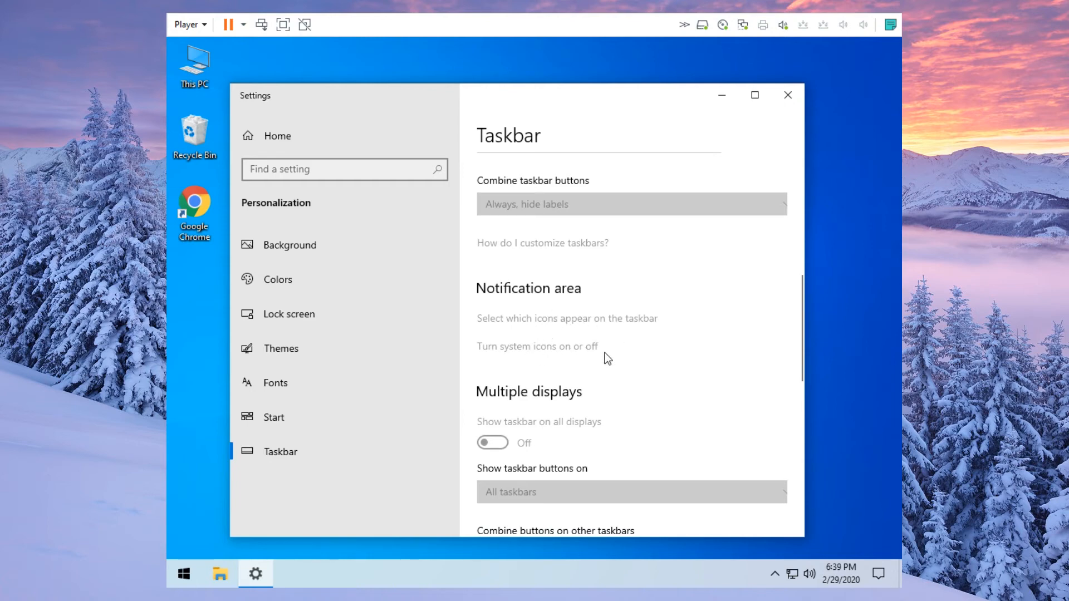
scroll(606, 356, down, 1)
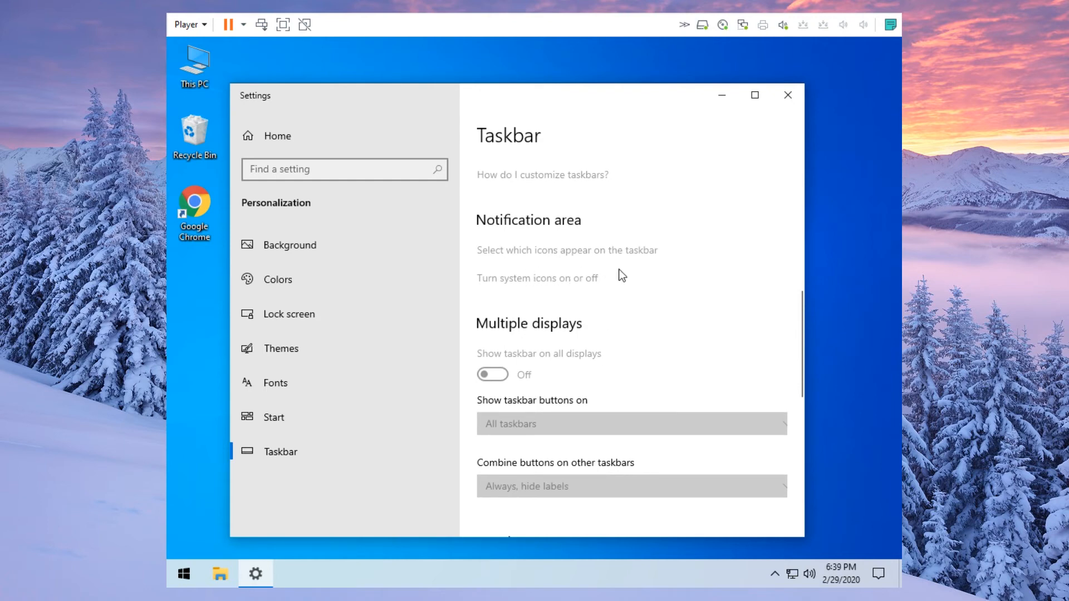
scroll(612, 276, down, 3)
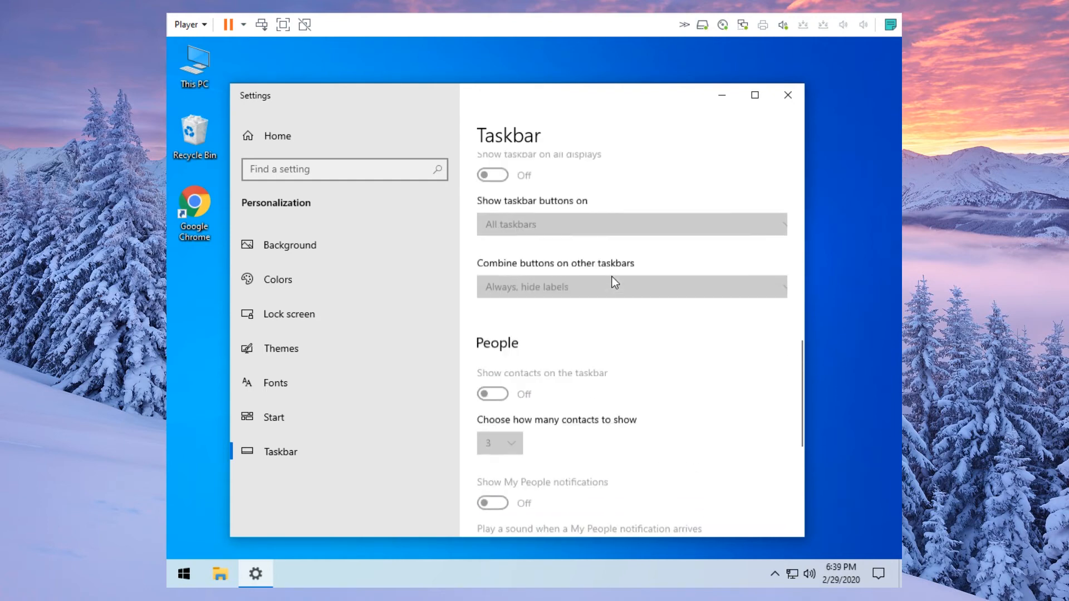
scroll(618, 287, up, 5)
scroll(622, 300, up, 2)
scroll(513, 310, up, 1)
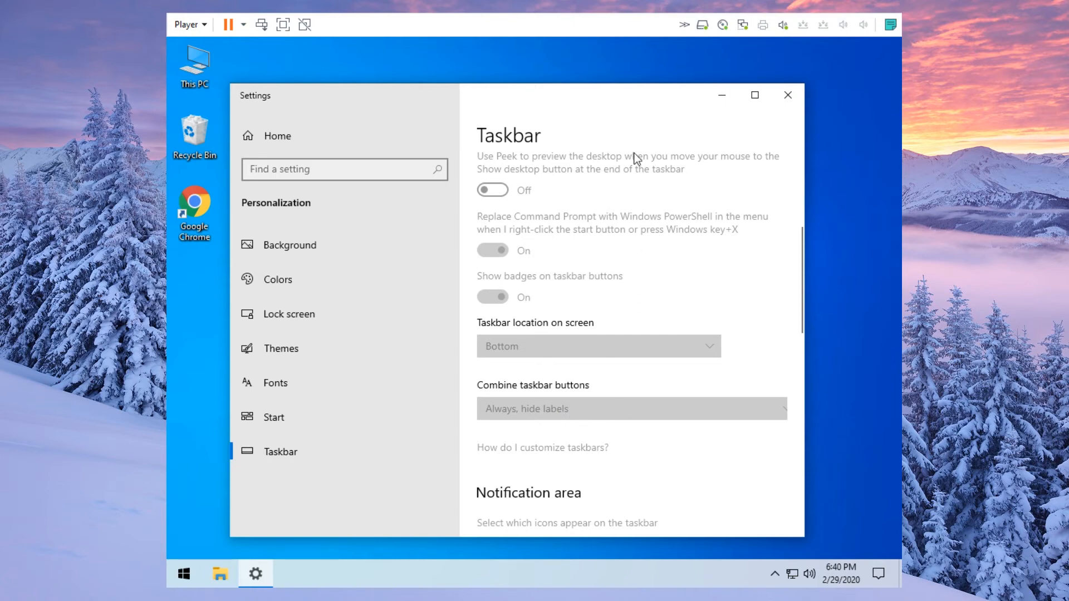
- Close the Taskbar settings window, then briefly show and hide the hidden tray icons
click(784, 96)
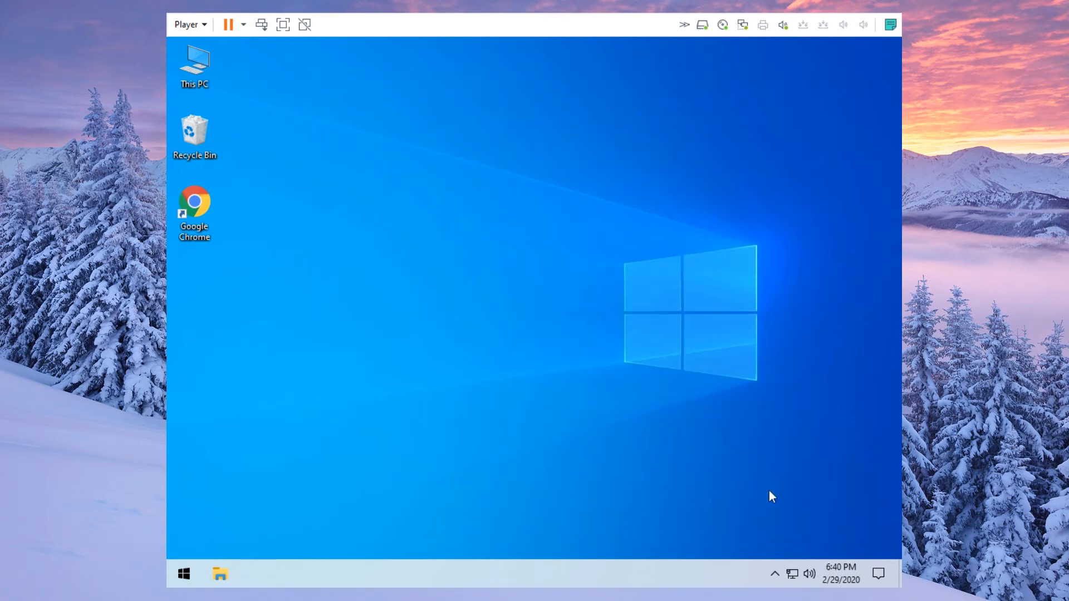
click(776, 574)
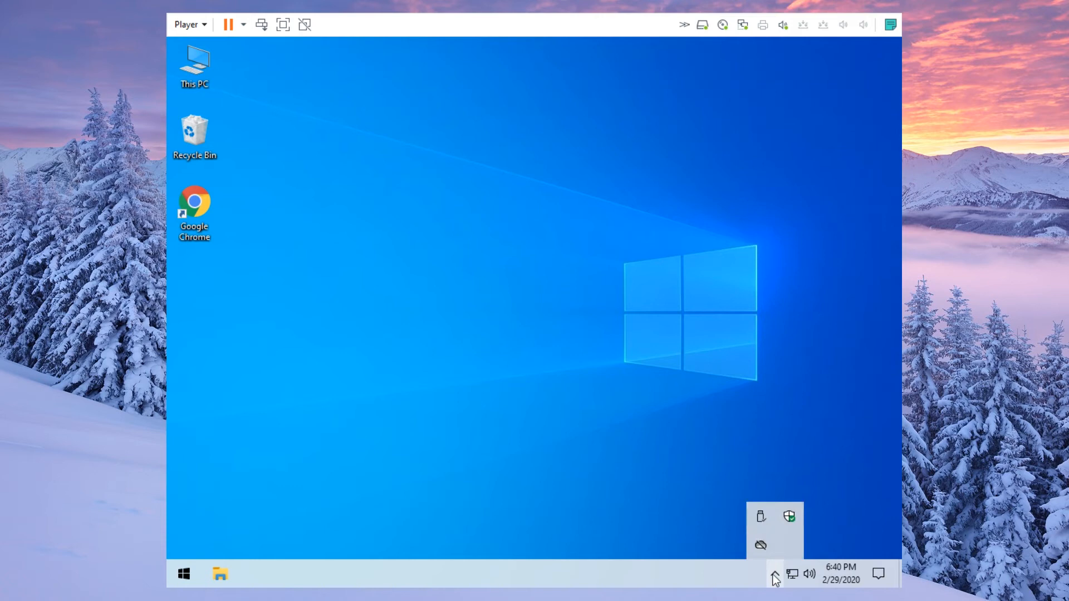
click(774, 576)
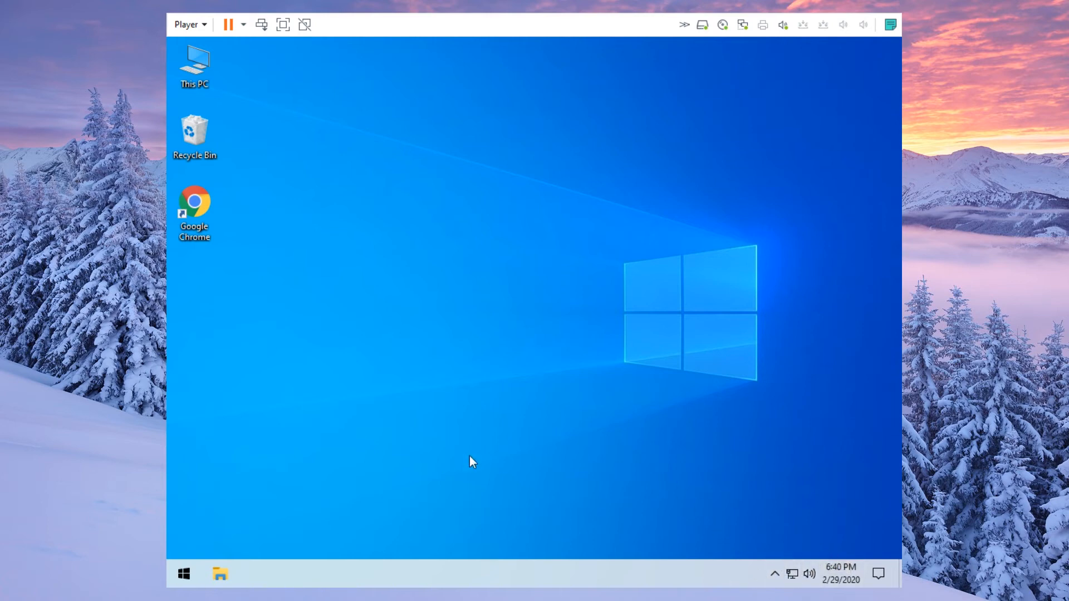
- Open Windows Settings from Start and go to Update & Security
click(185, 571)
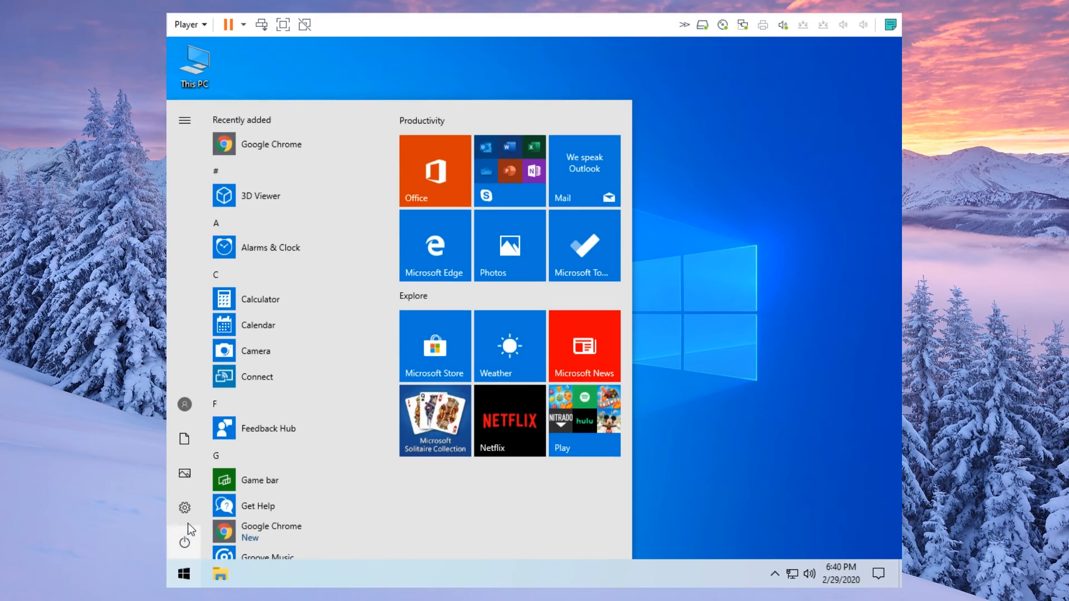
click(184, 509)
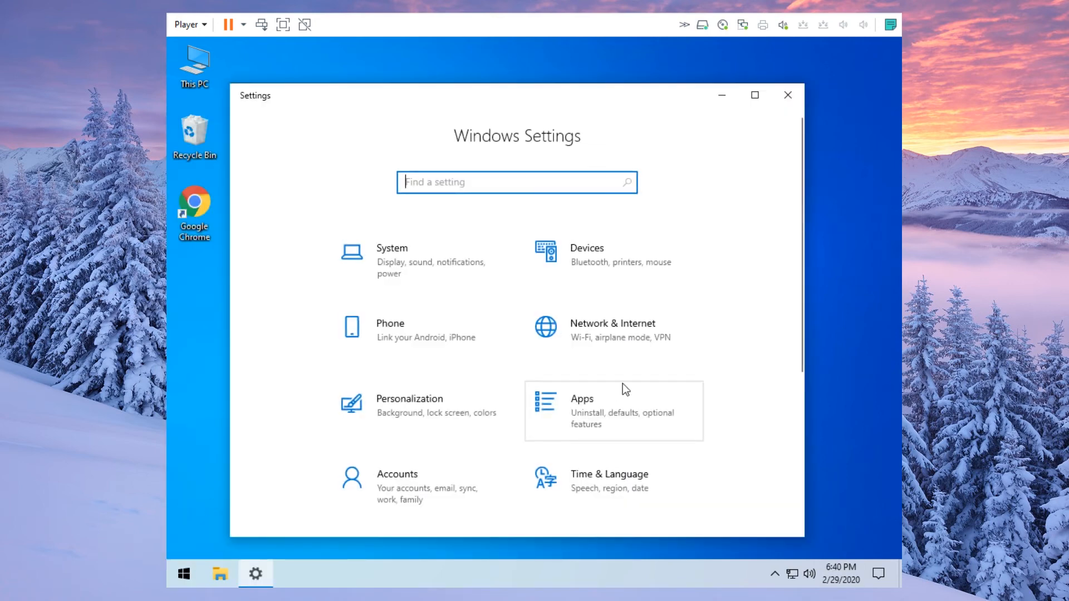
scroll(652, 380, down, 4)
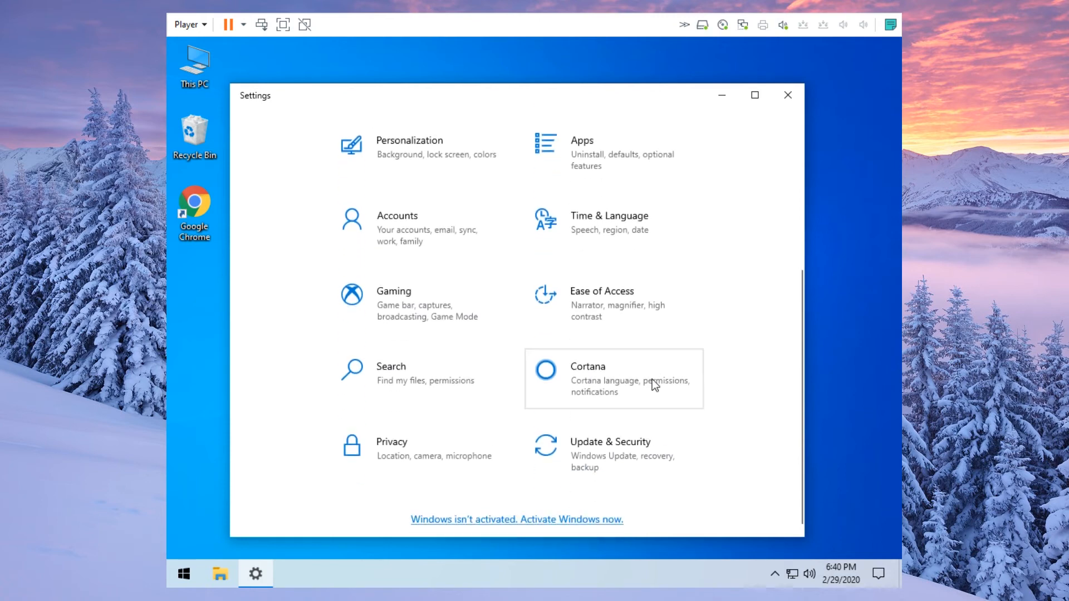
click(633, 455)
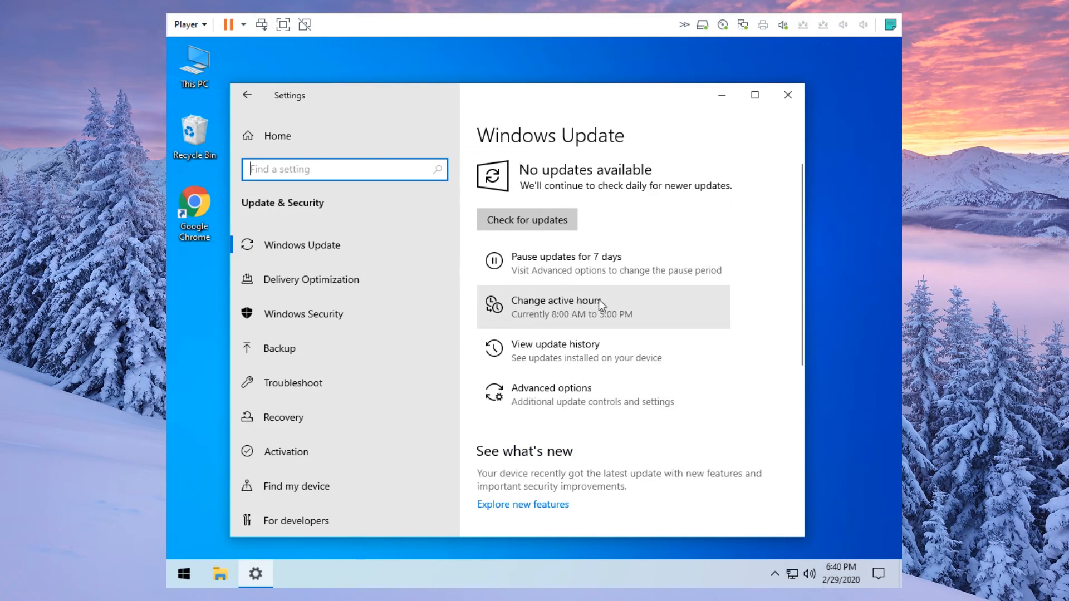
- Open Change active hours and its edit dialog showing 8:00 AM to 5:00 PM
click(623, 307)
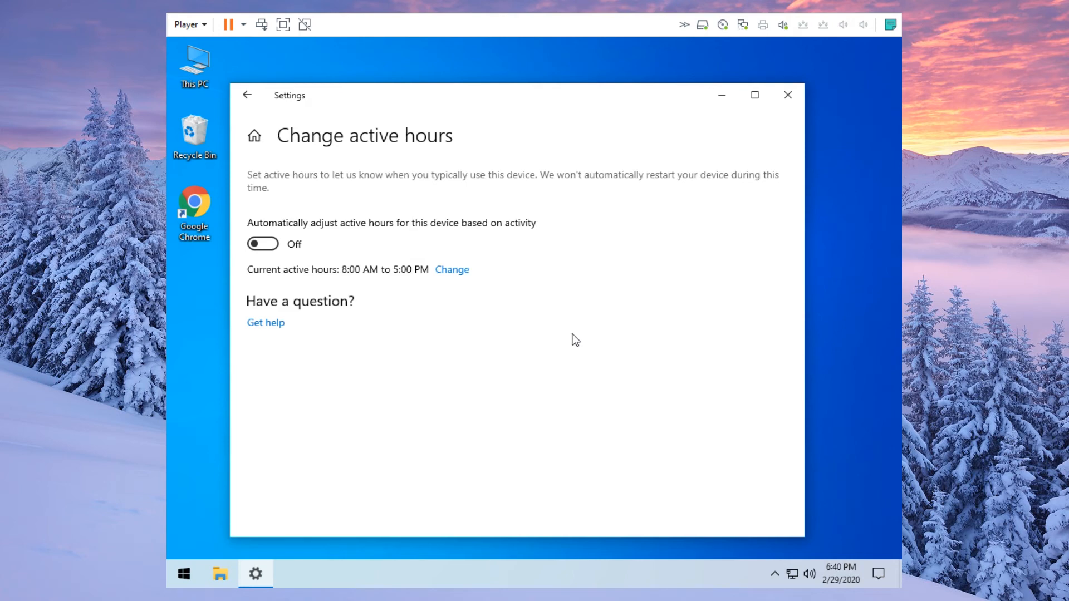
click(454, 270)
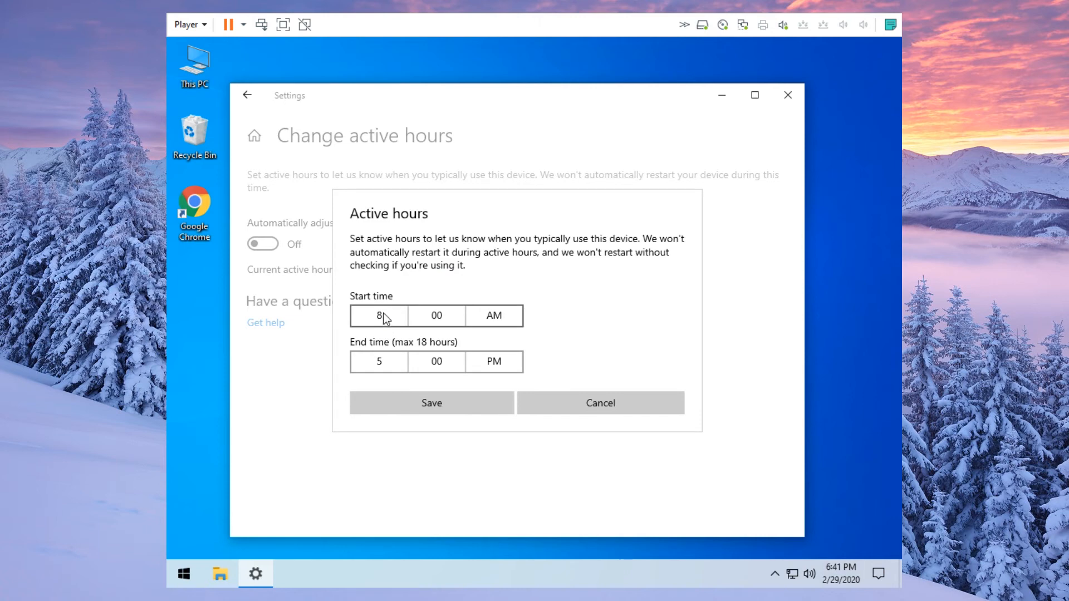
- Try changing active hours to end at 8:00 PM and start at 5:00 PM
click(379, 361)
click(382, 447)
click(396, 505)
click(380, 317)
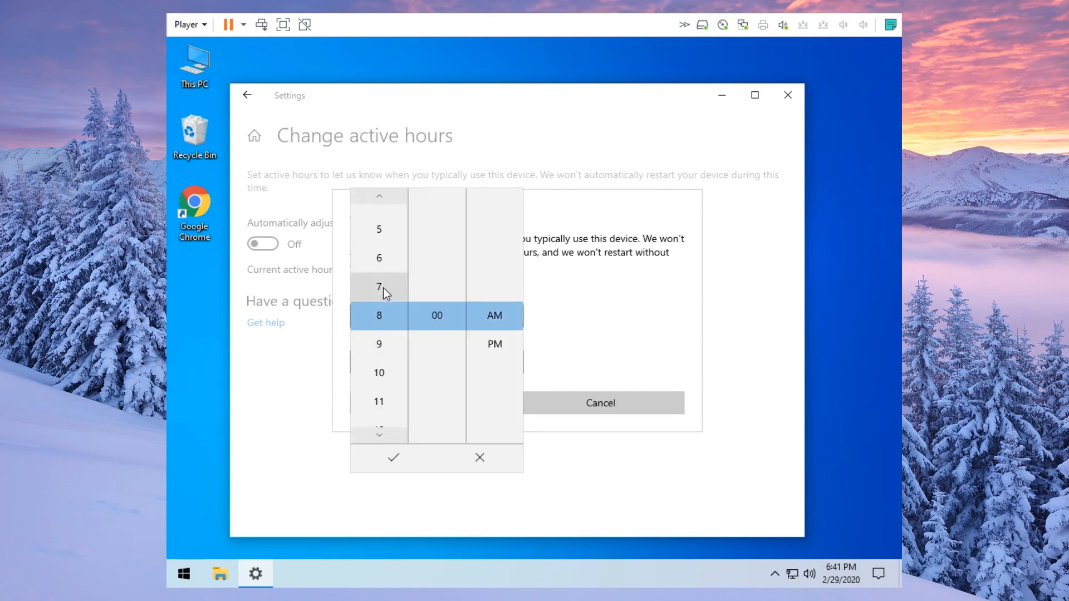
click(384, 236)
click(491, 345)
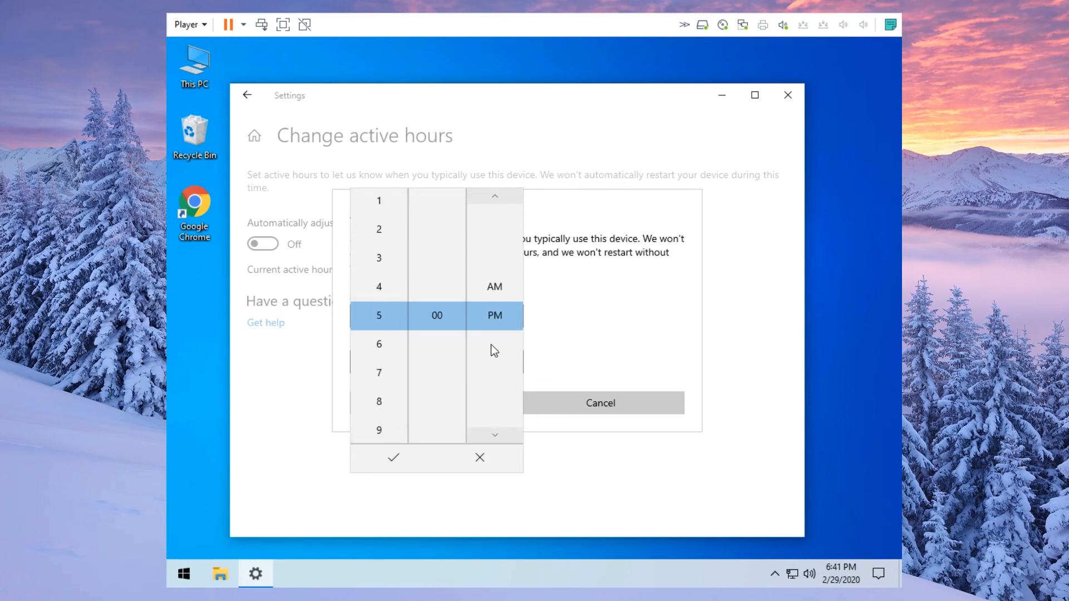
click(422, 458)
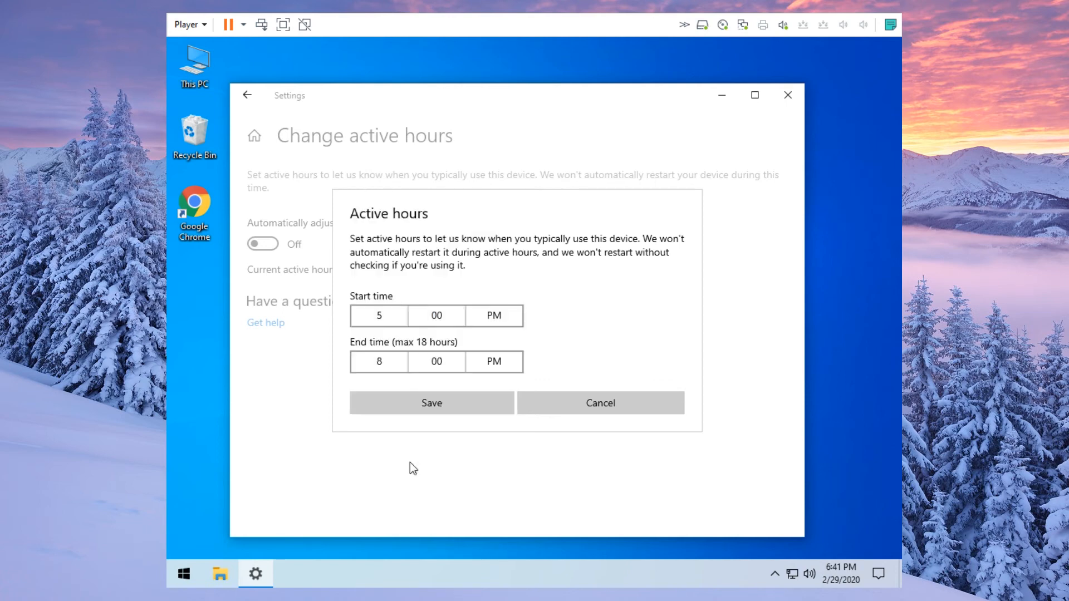
- Set the end time to 9:00 AM, then cancel the change and close Settings
click(394, 362)
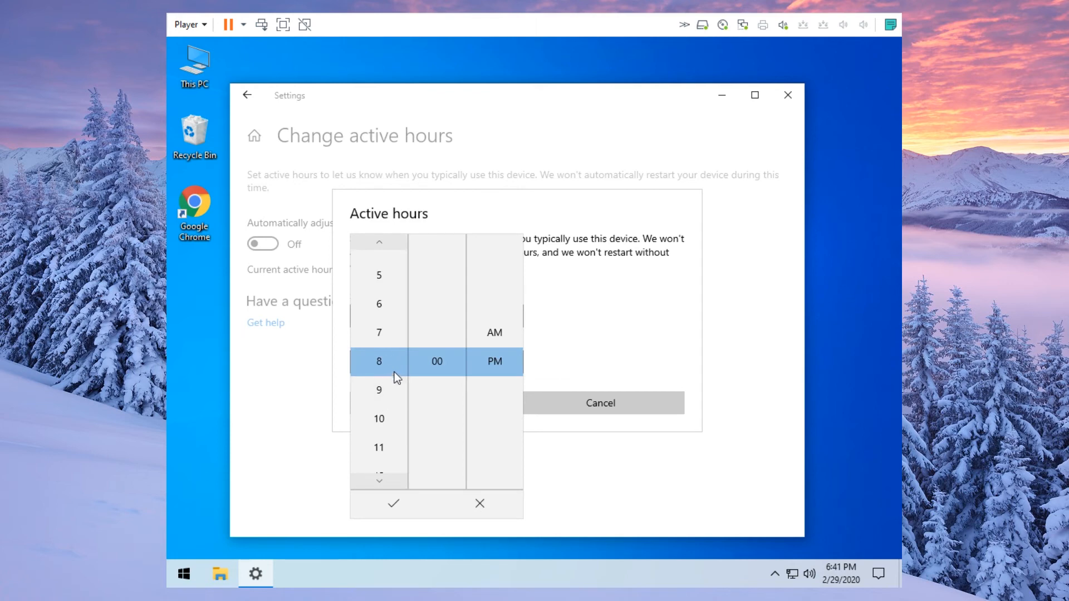
click(503, 328)
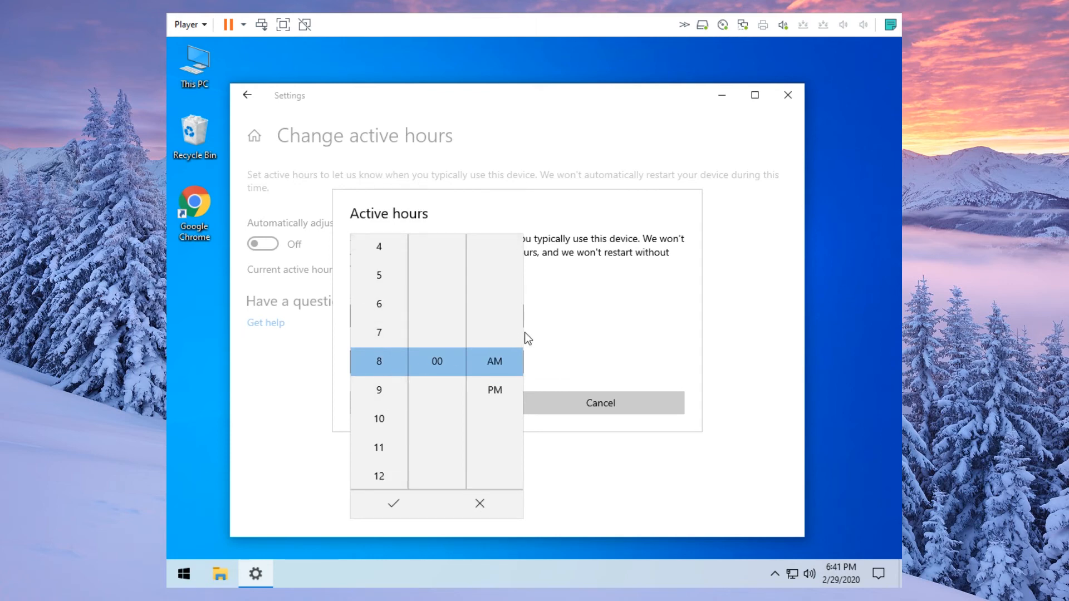
click(388, 392)
click(393, 503)
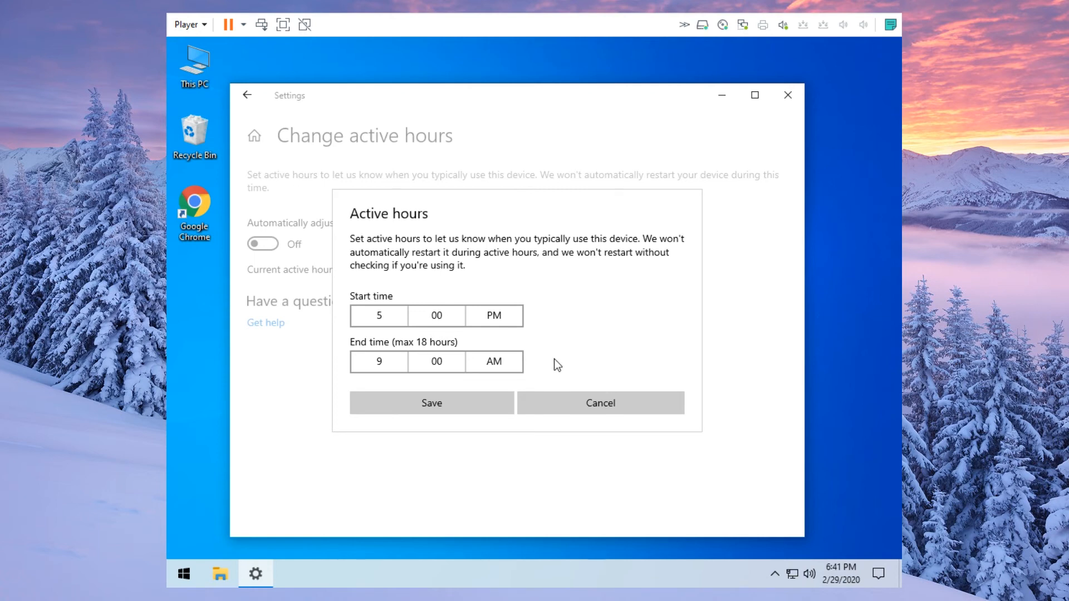
click(575, 404)
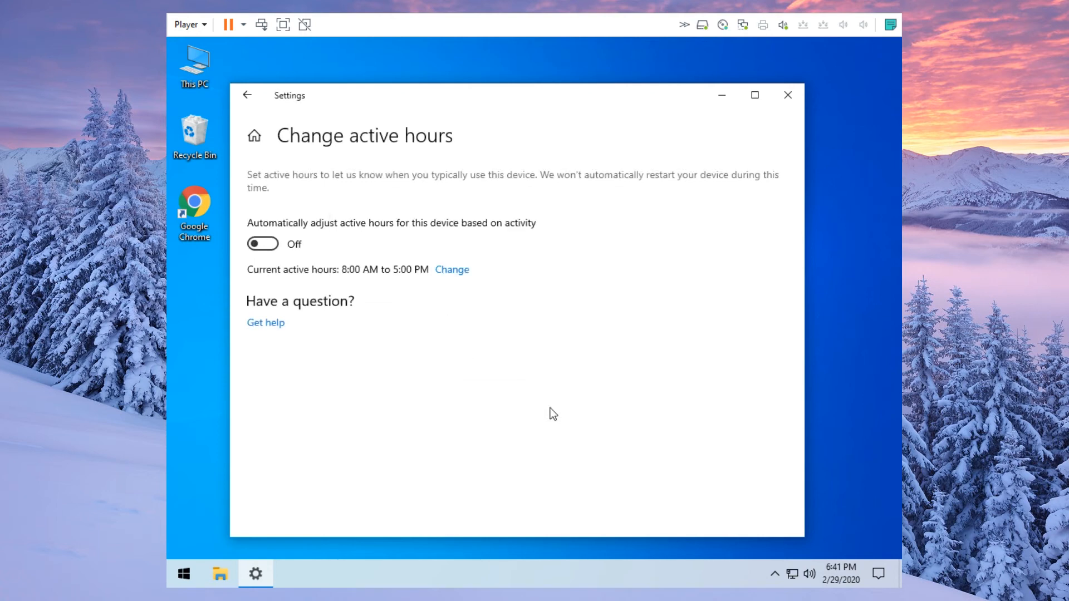
click(788, 96)
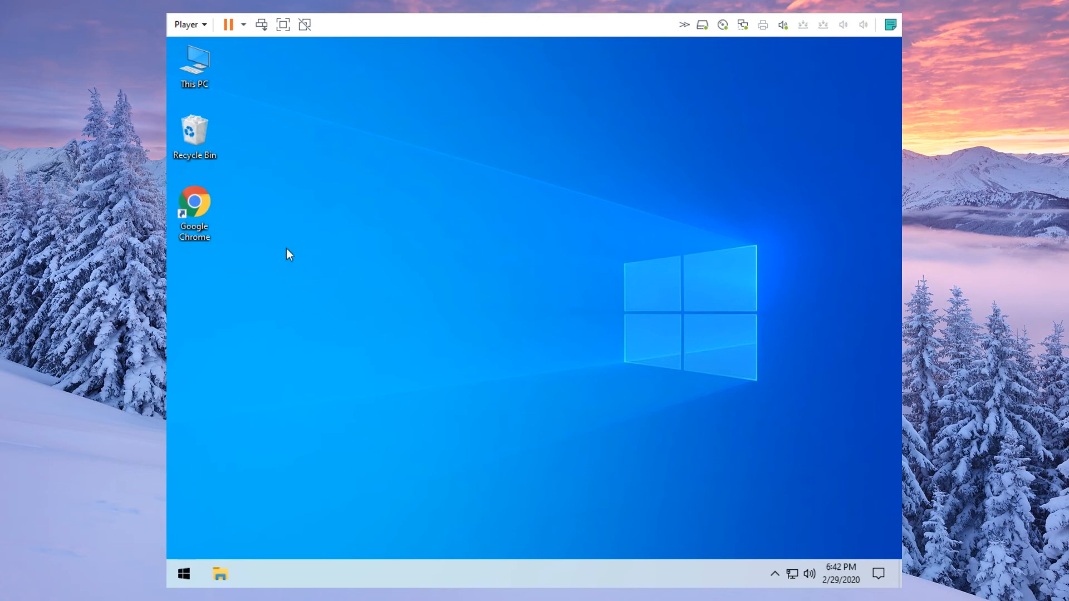
- Launch Google Chrome from its desktop shortcut to a New Tab page
double_click(200, 224)
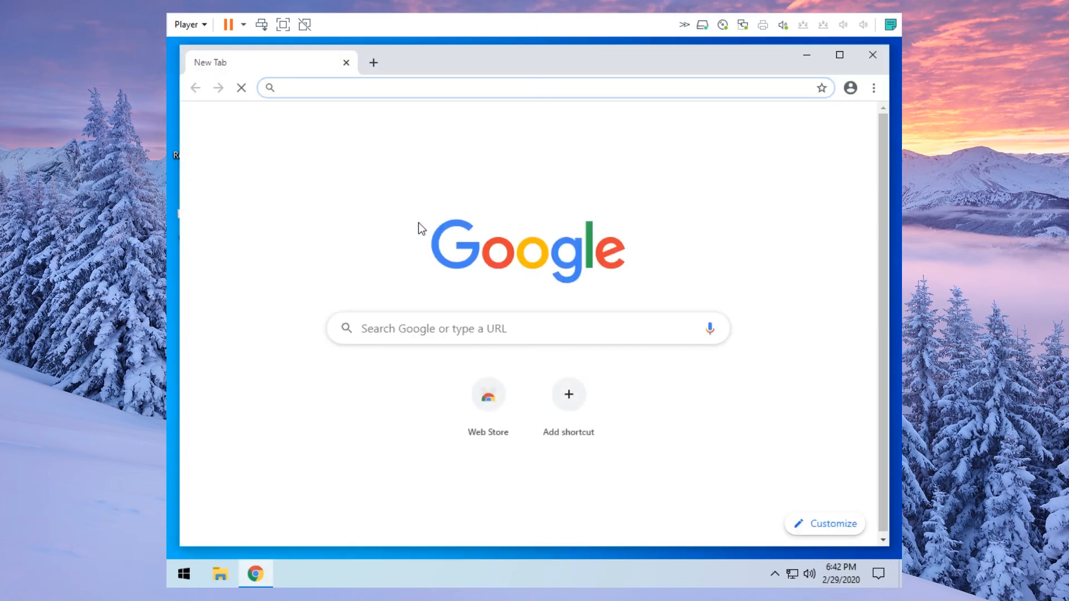
- Search '7zip', open 7-zip.org and download the 64-bit installer 7z1900-x64.exe
text(z)
key(BackSpace)
text(7zip)
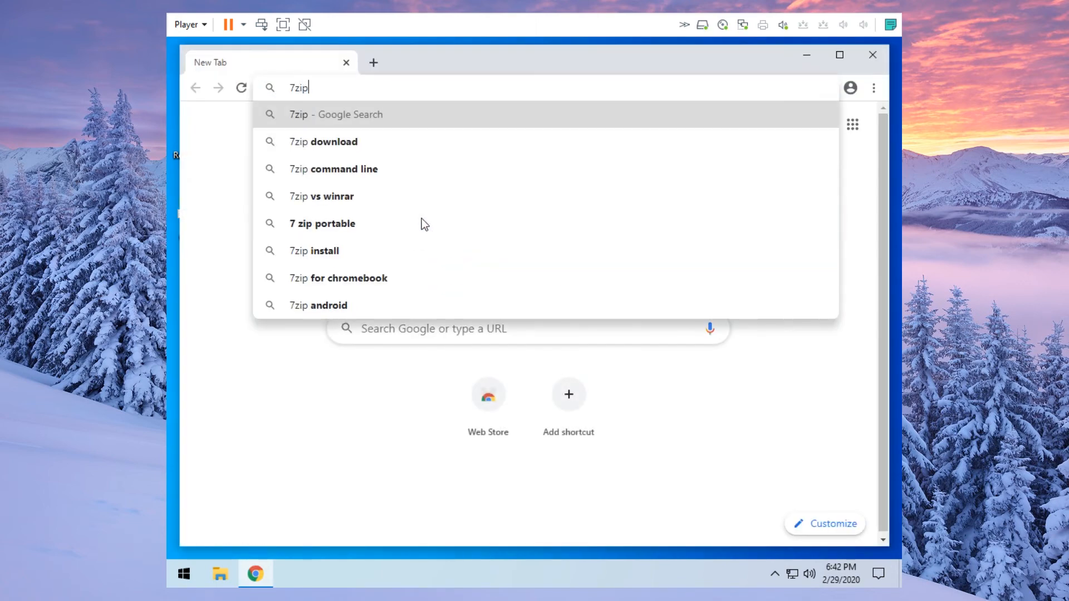
key(Return)
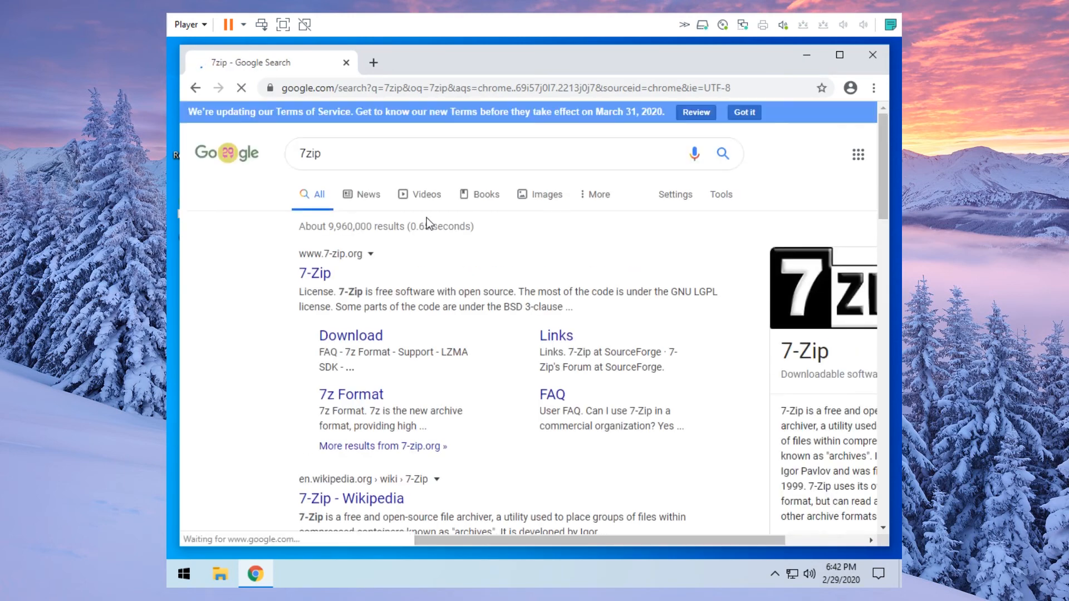
click(310, 277)
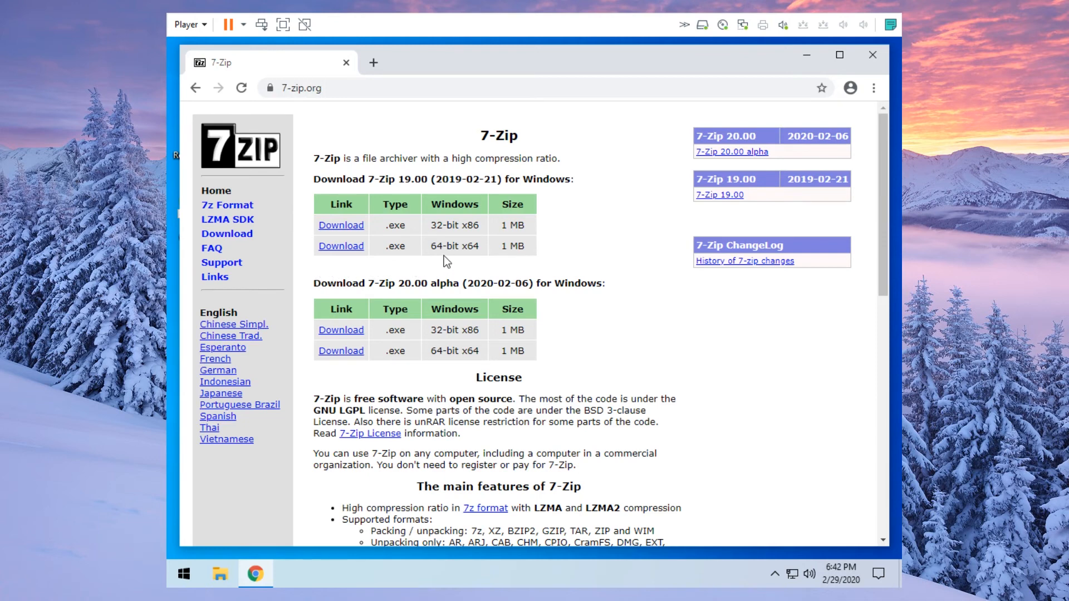
click(342, 247)
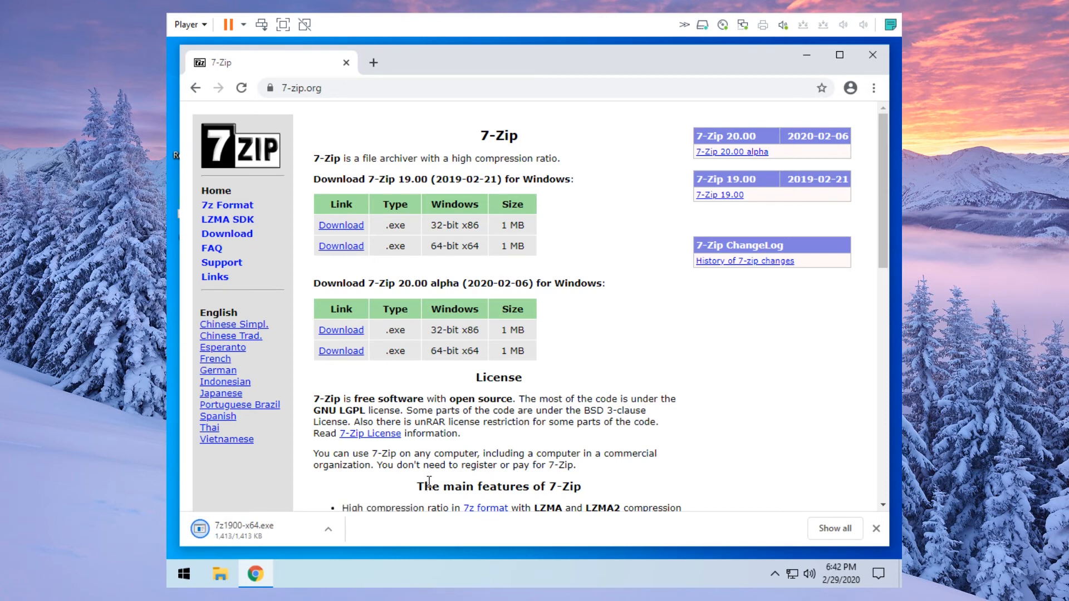
- Install the downloaded 7-Zip 19.00 (x64) into C:\Program Files\7-Zip\ with admin approval, then close Chrome
click(243, 527)
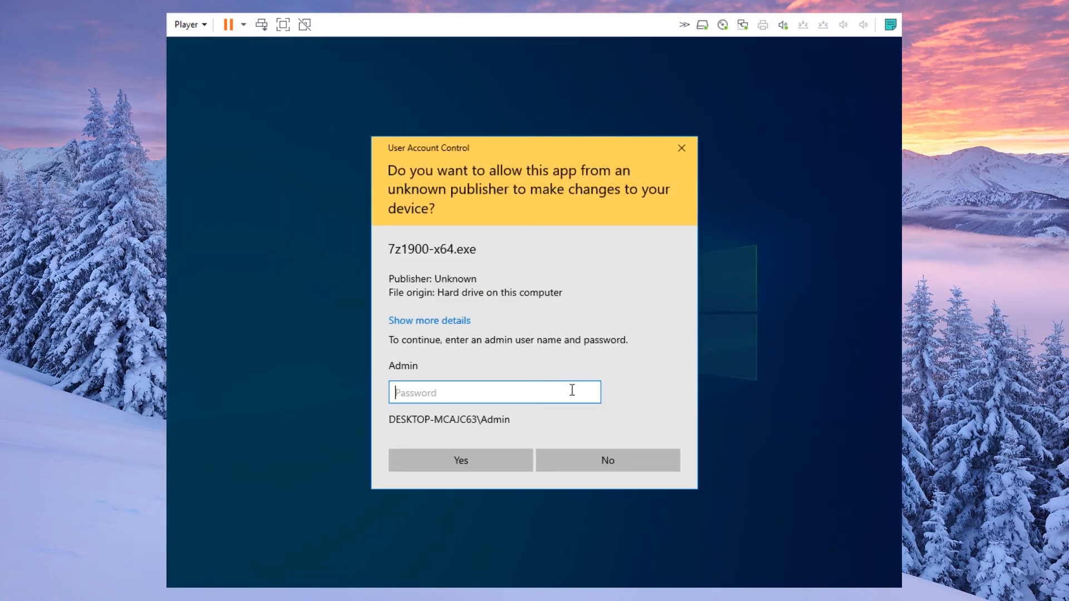
text(••••••••)
click(483, 462)
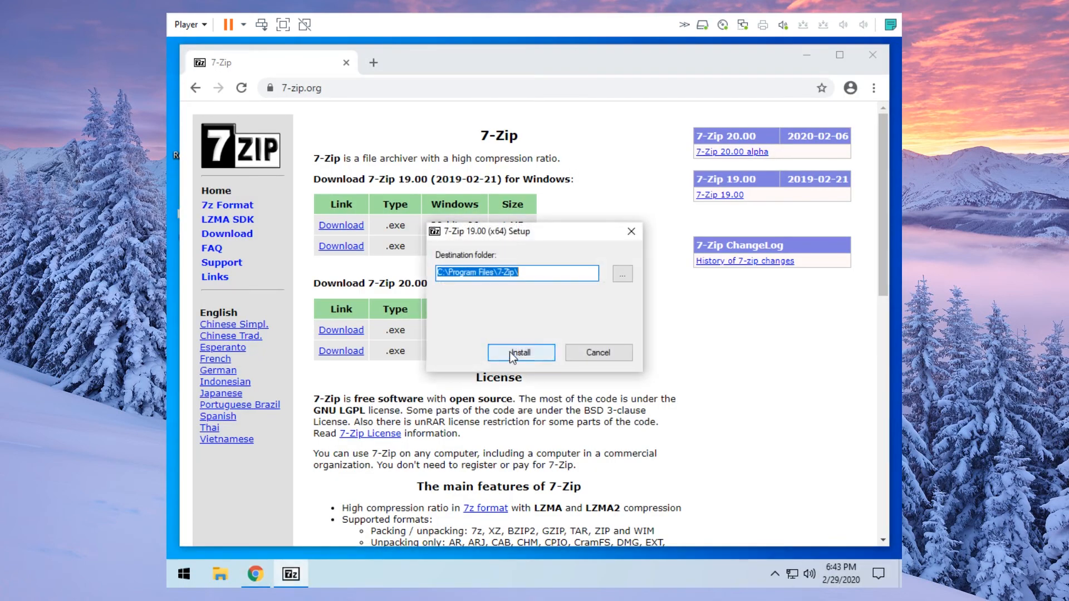
click(509, 352)
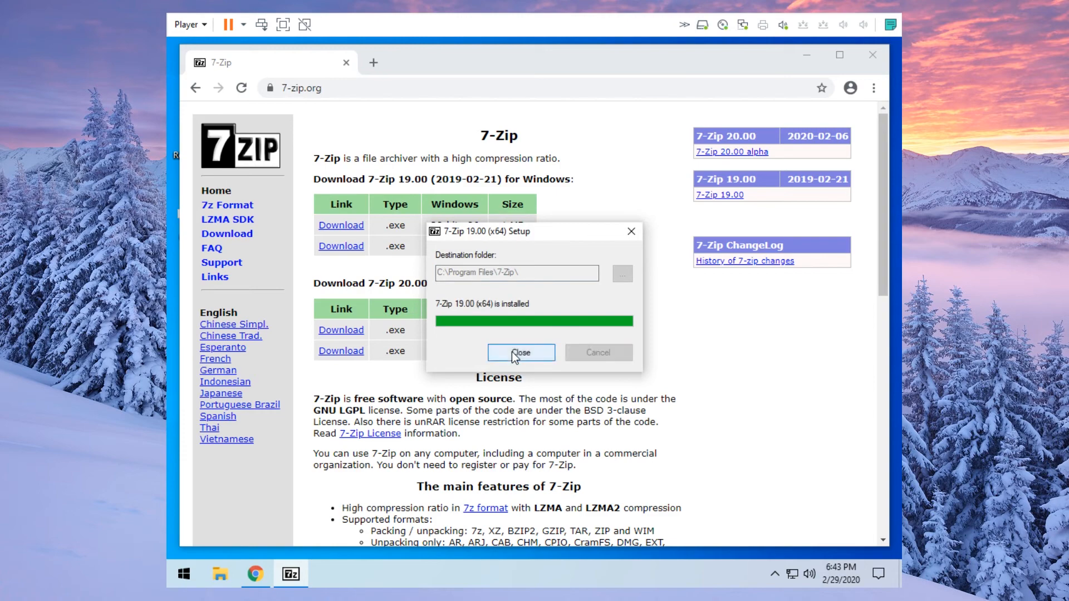
click(536, 353)
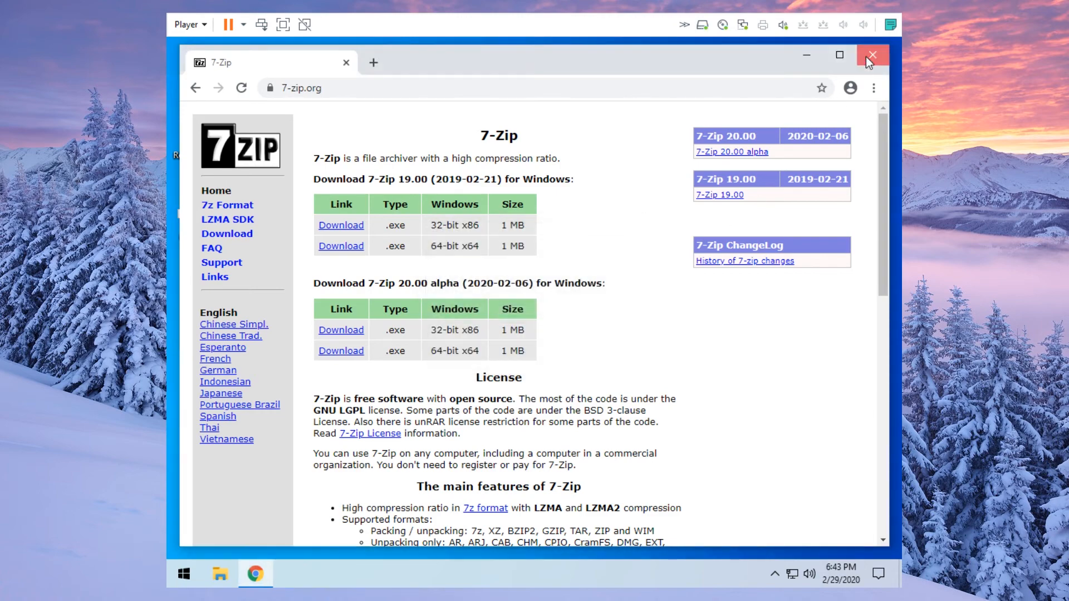
click(869, 56)
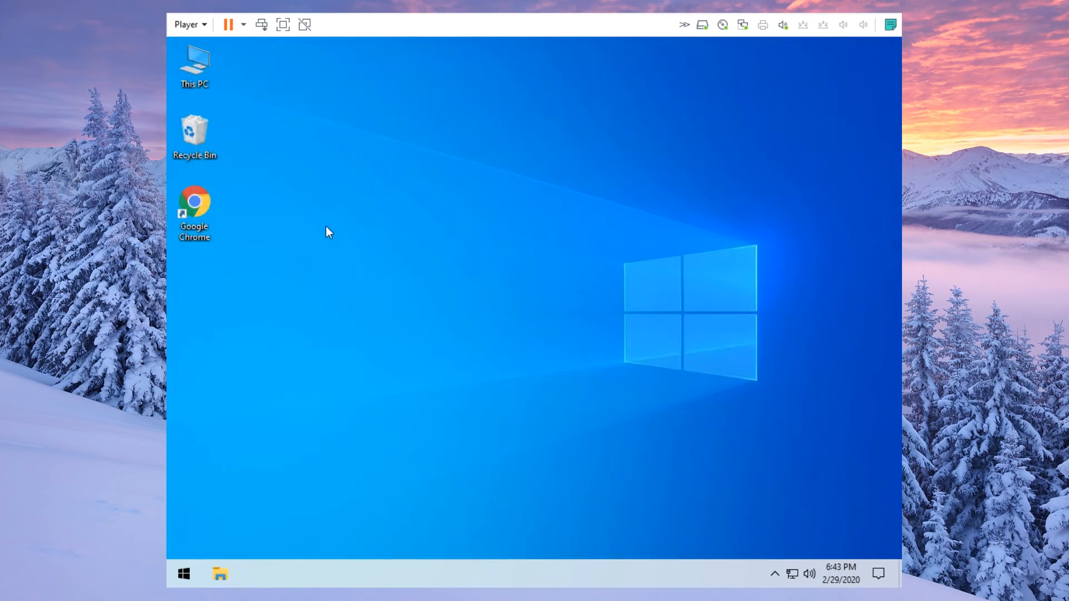
- Go to Downloads via This PC and create a new text document named test
double_click(209, 78)
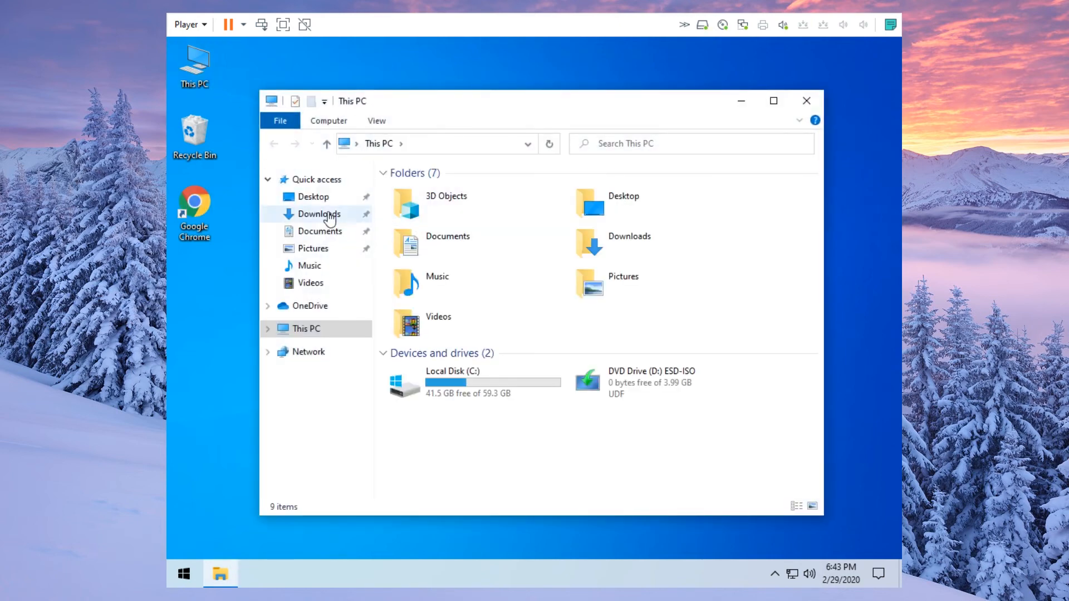
click(328, 217)
right_click(415, 280)
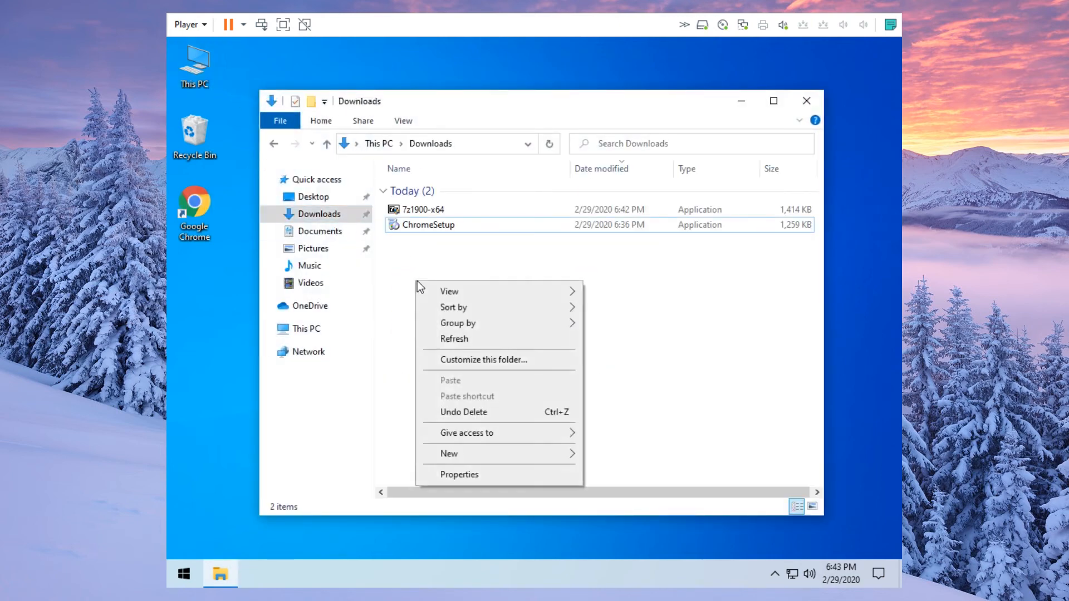
mouse_move(547, 453)
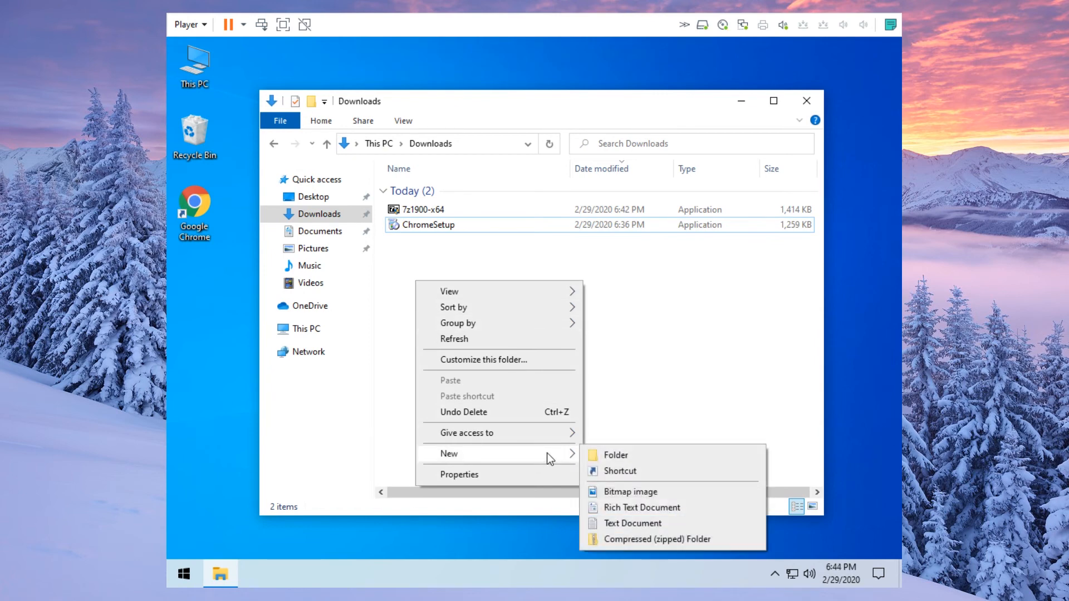
click(636, 523)
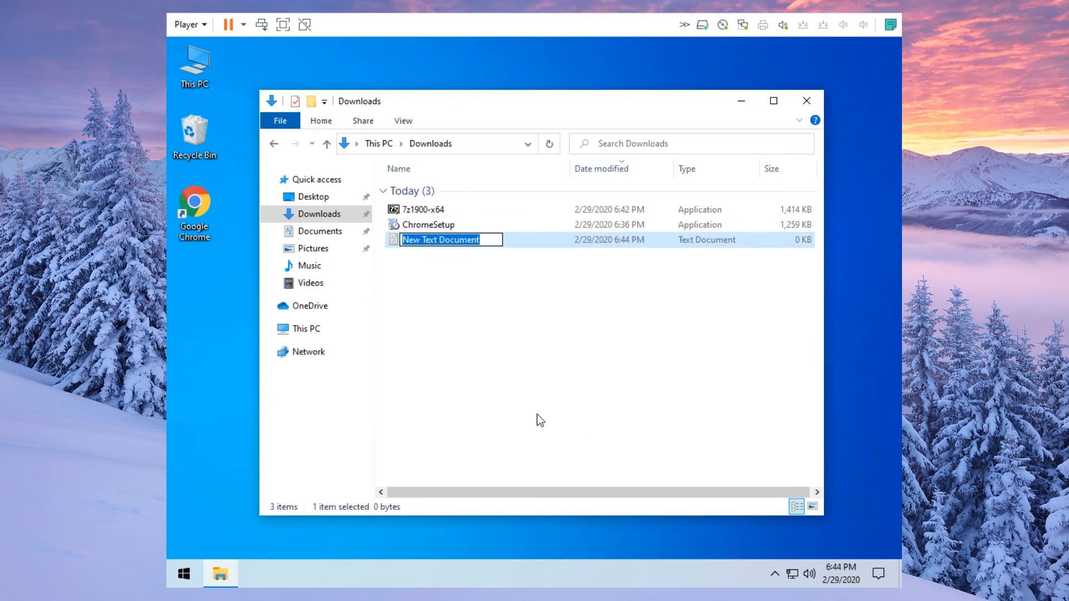
text(test)
click(503, 371)
- Create a second text document named test2 and select both text files
right_click(426, 310)
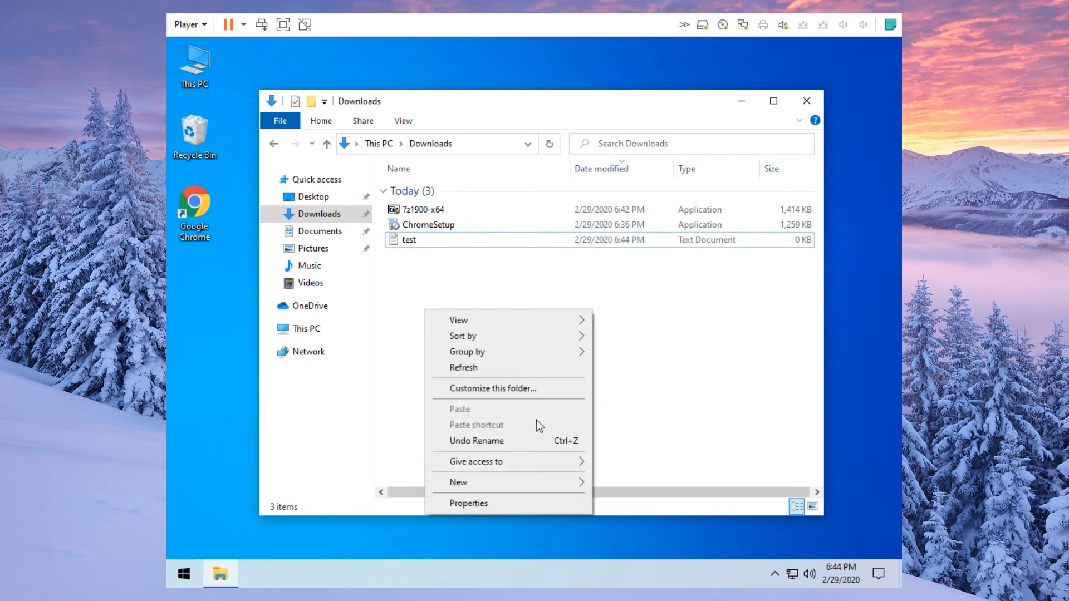
mouse_move(543, 479)
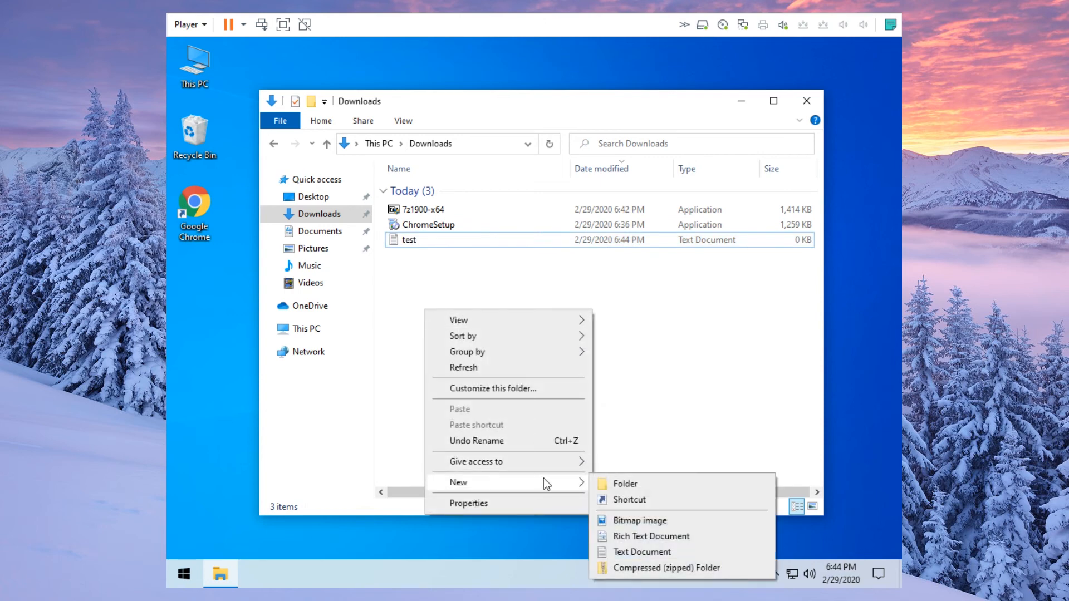
click(628, 552)
text(test2)
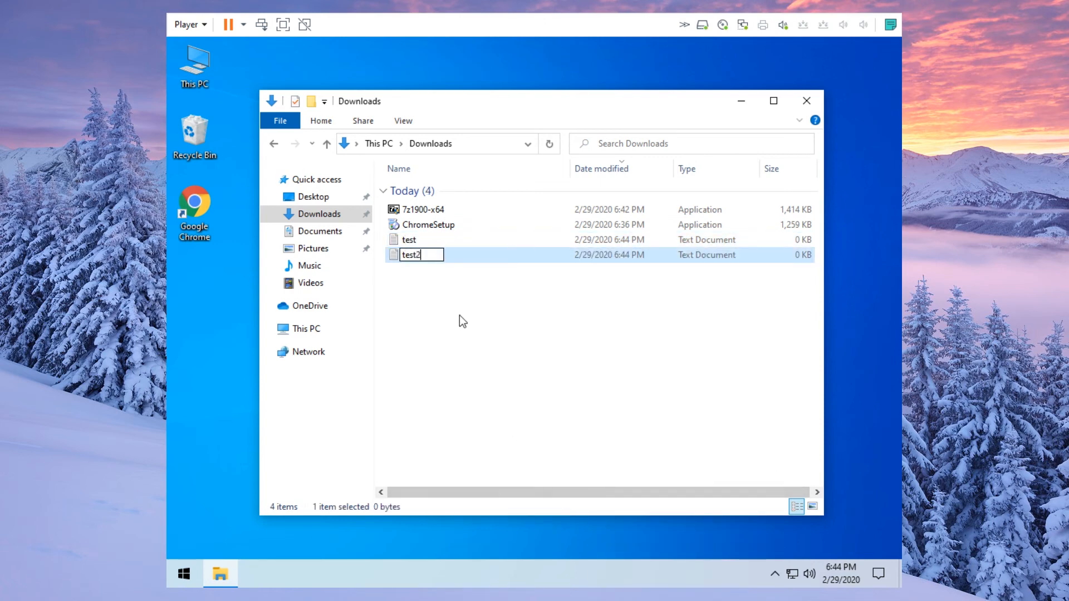
click(459, 315)
drag(415, 272, 414, 238)
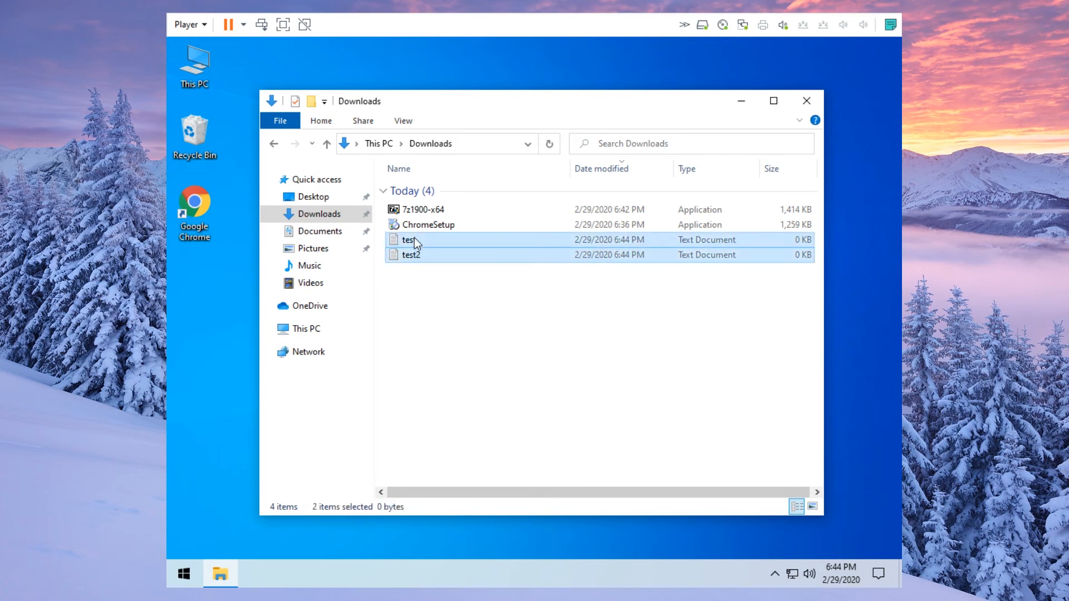
- Compress test and test2 into a zip named test, then delete the other four files
right_click(414, 239)
mouse_move(571, 386)
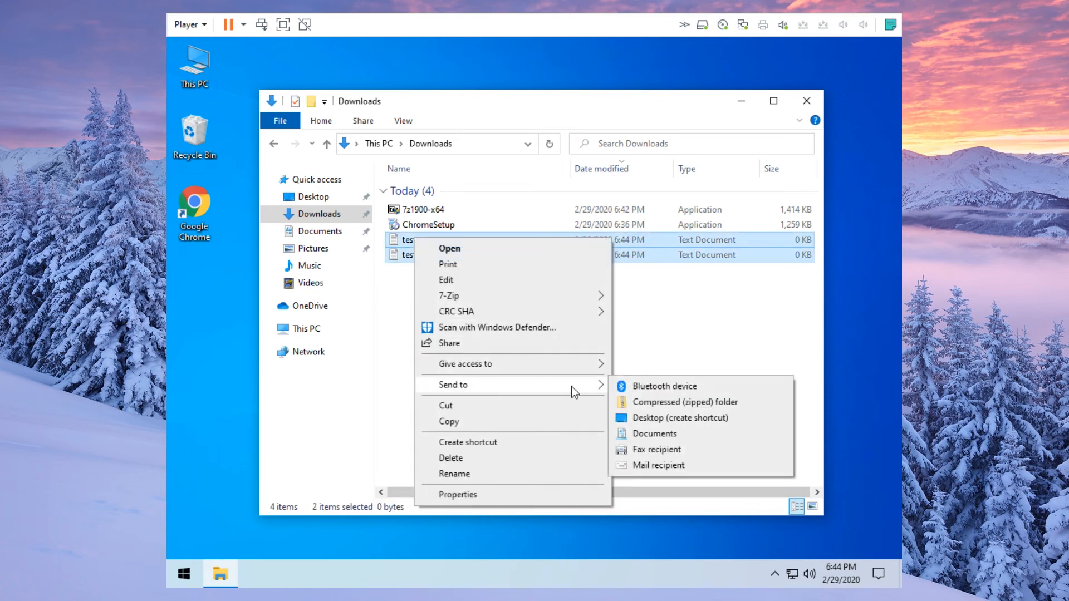
click(674, 403)
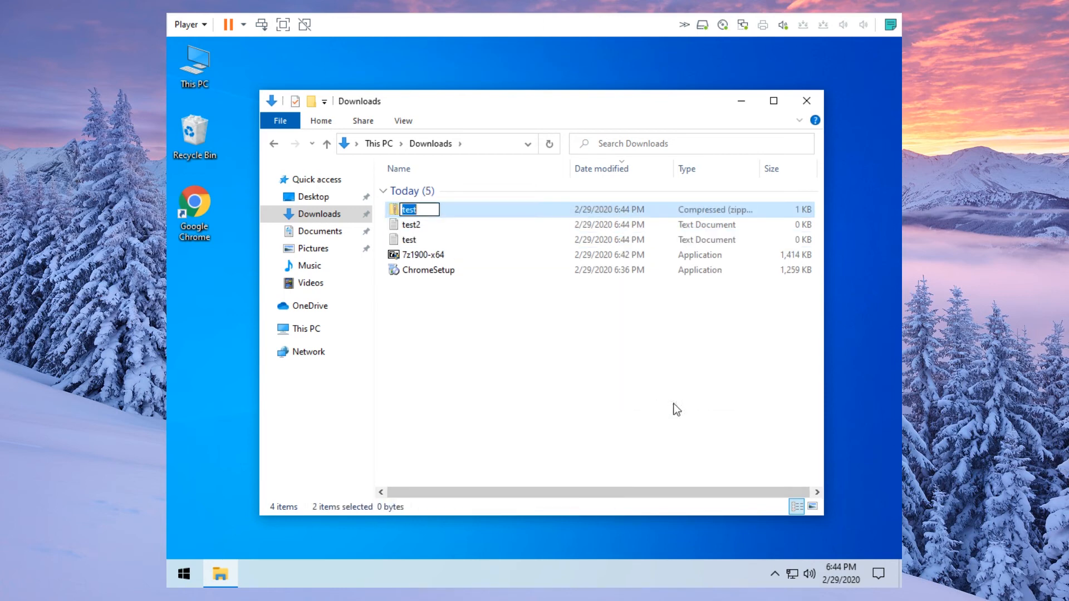
click(497, 323)
drag(437, 289, 433, 224)
key(Delete)
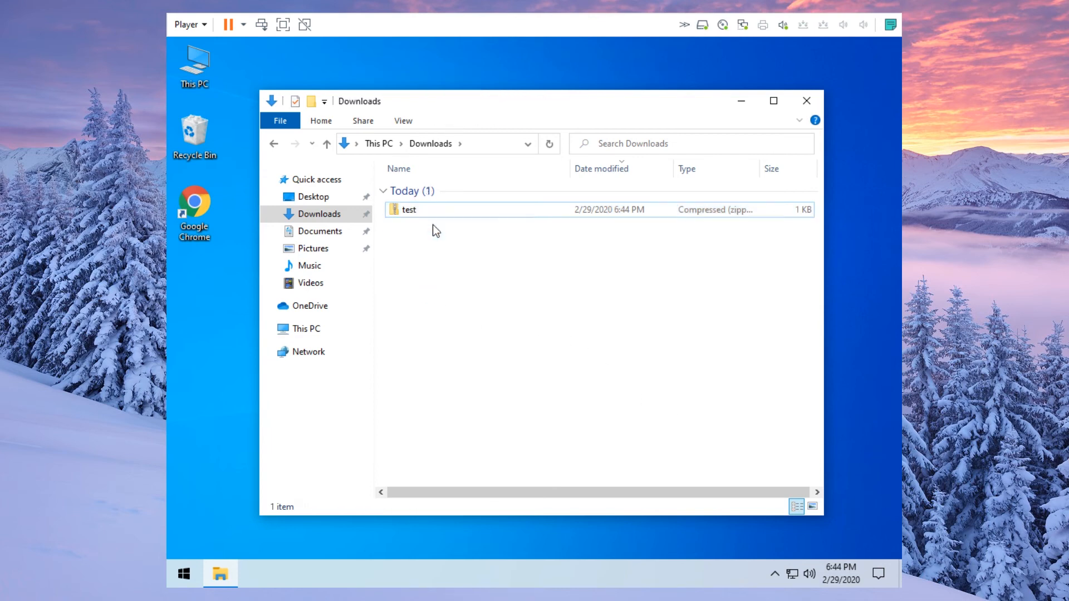
- Extract all of the test zip into a test folder, then delete that extracted folder
click(434, 212)
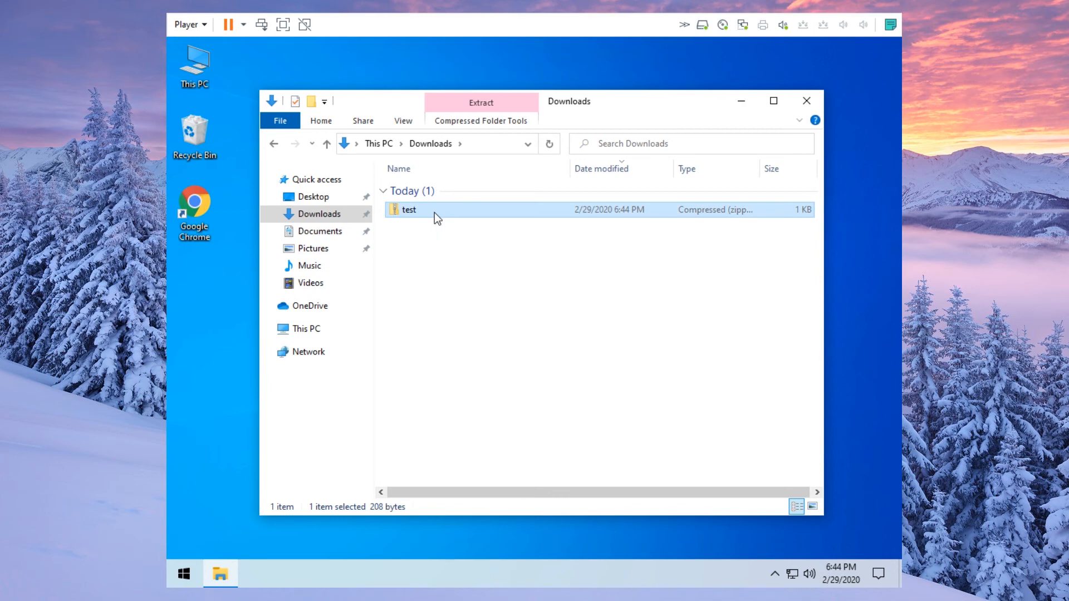
right_click(434, 213)
click(505, 259)
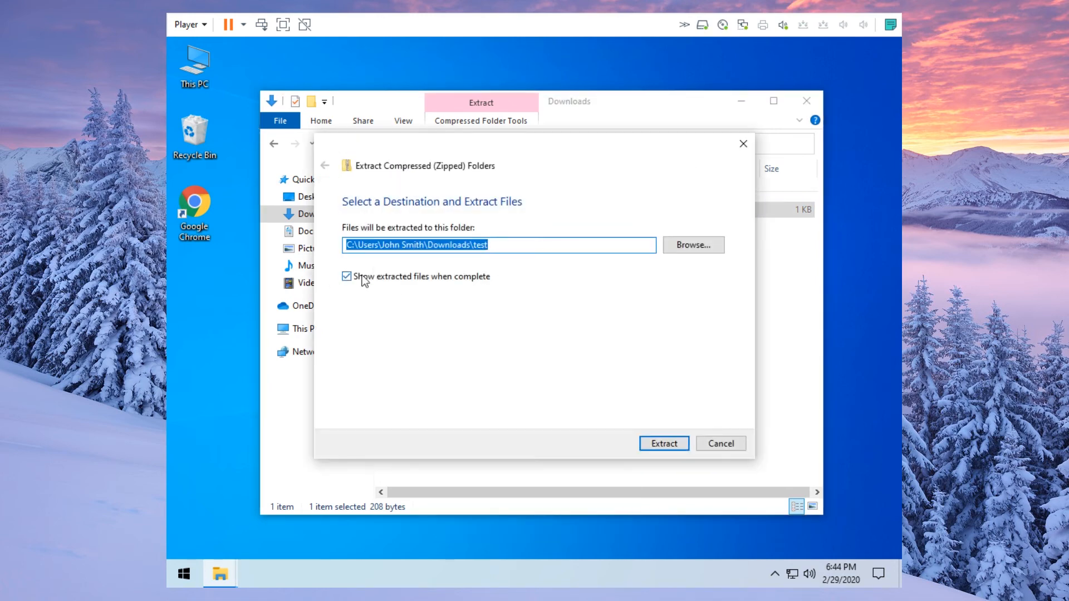
click(664, 443)
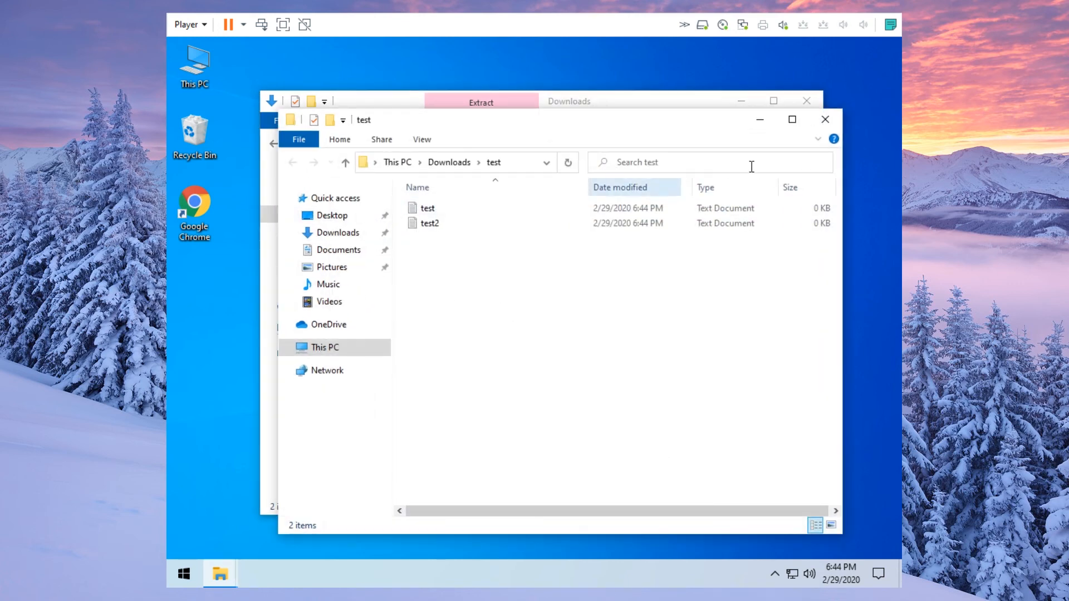
click(825, 120)
click(440, 230)
key(Delete)
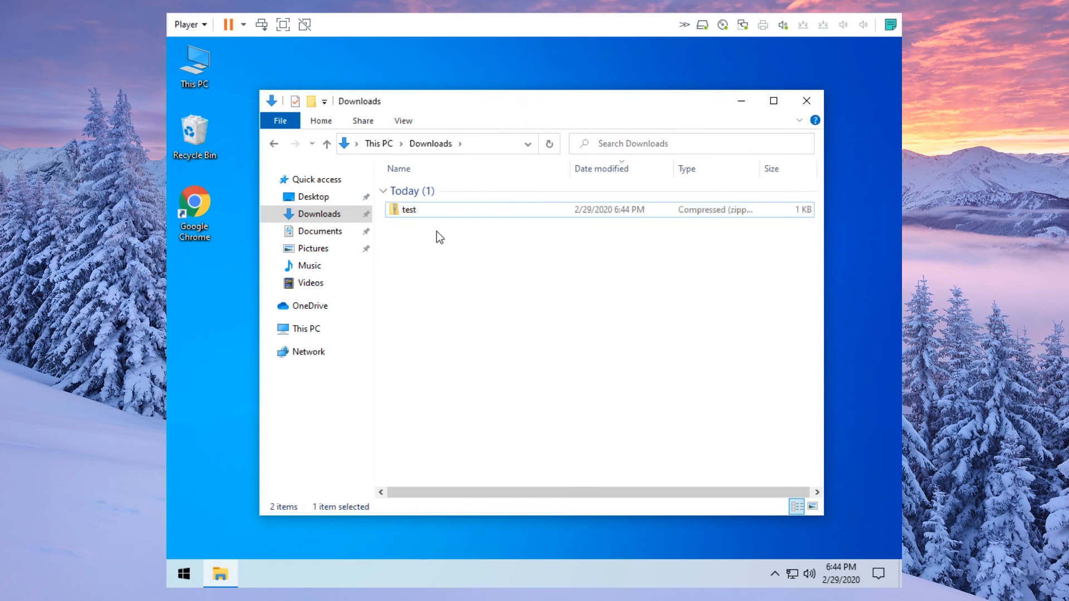
- Extract the test zip with 7-Zip's Extract to "test\" and open the new test folder
right_click(422, 208)
click(412, 208)
right_click(412, 208)
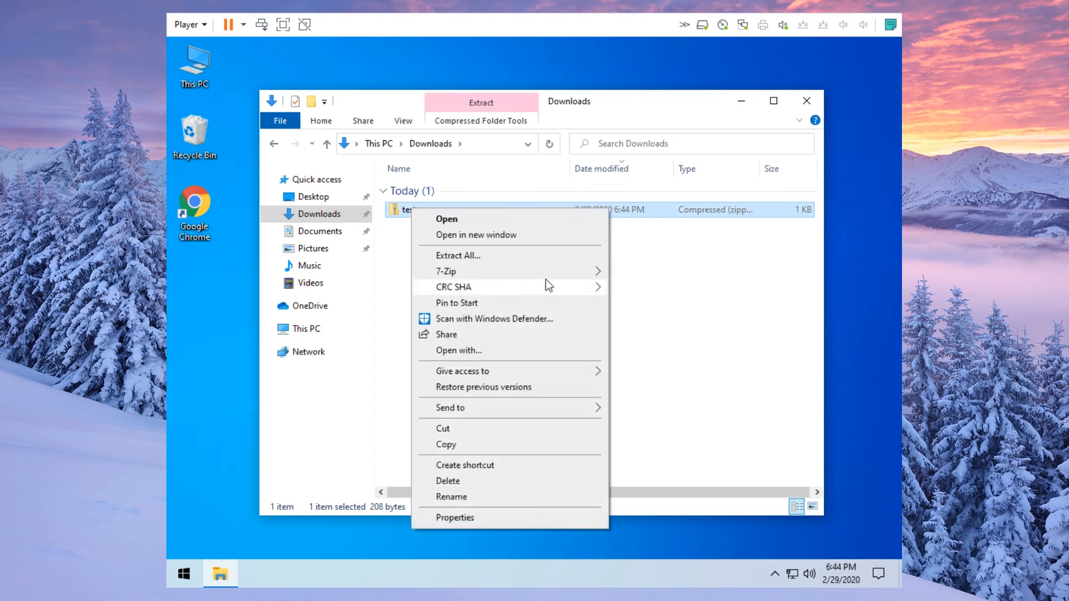
mouse_move(575, 272)
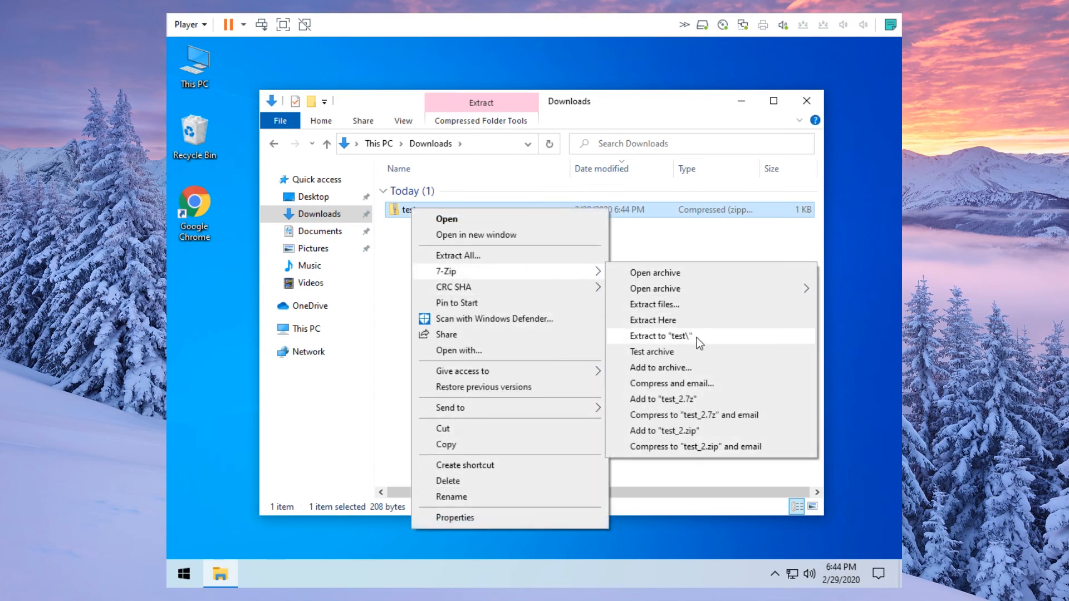
click(696, 337)
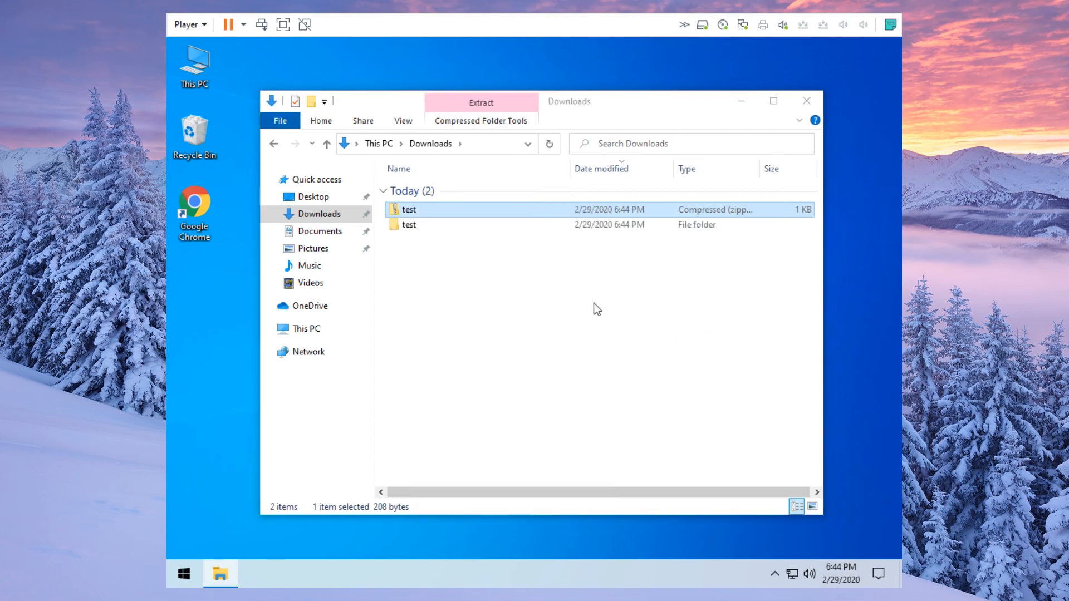
click(424, 224)
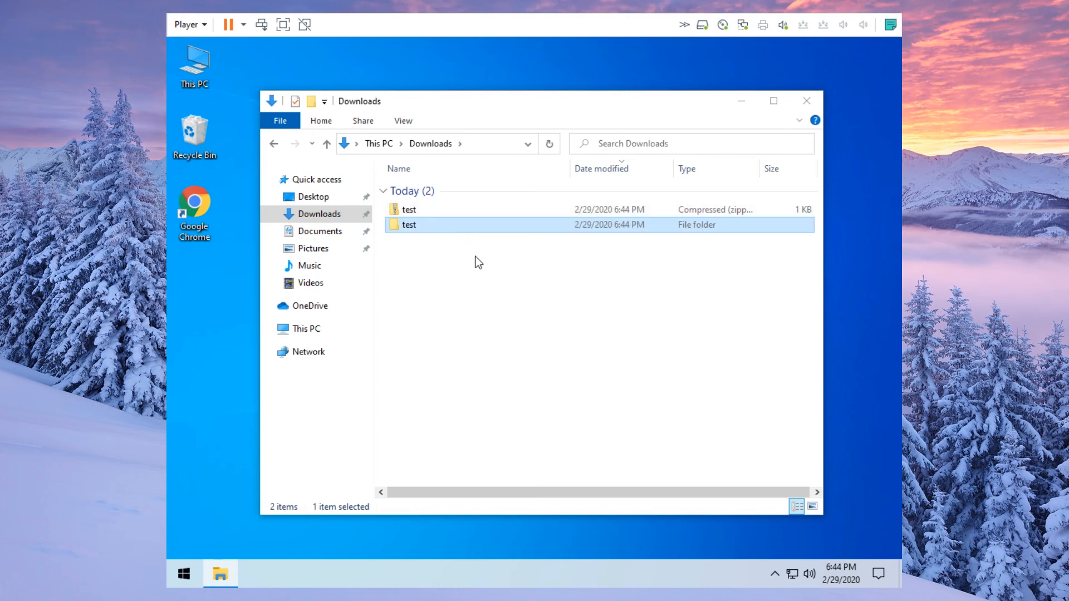
double_click(431, 224)
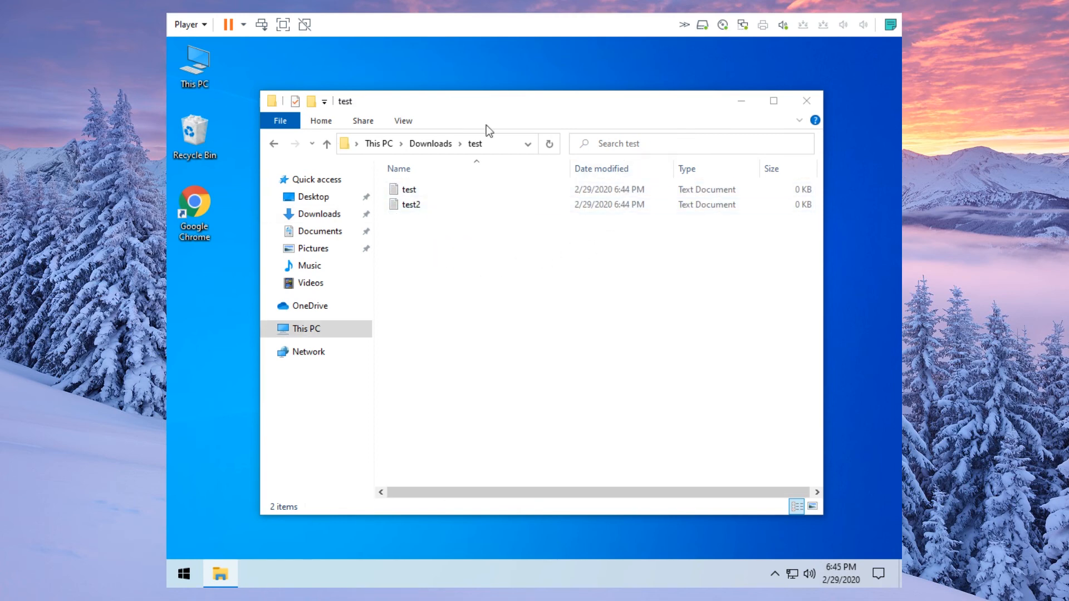
- Turn on File name extensions in the pinned View ribbon, then go back to Downloads
click(399, 122)
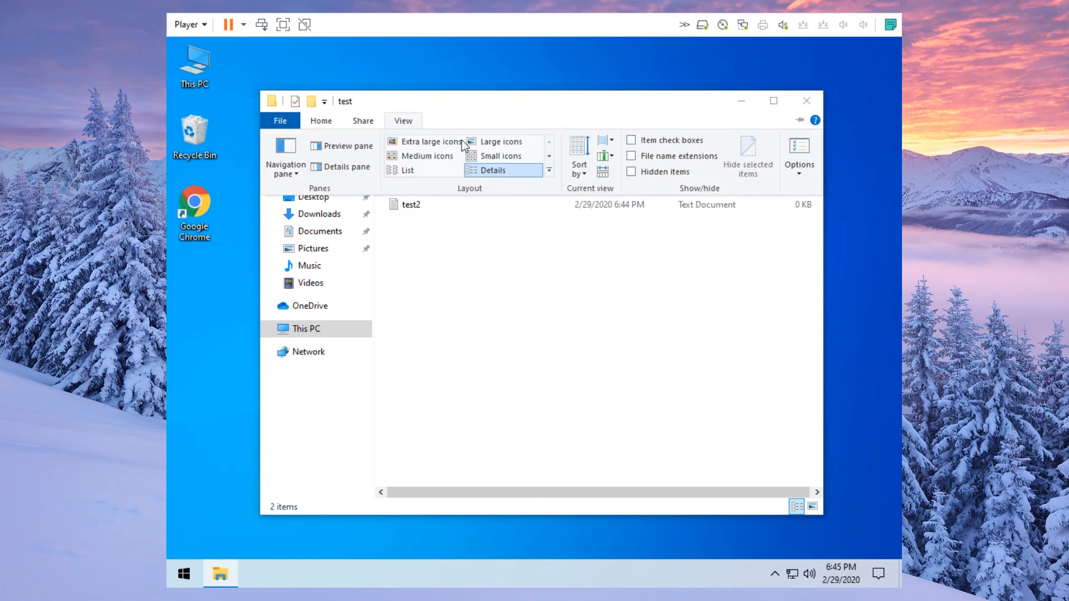
click(800, 123)
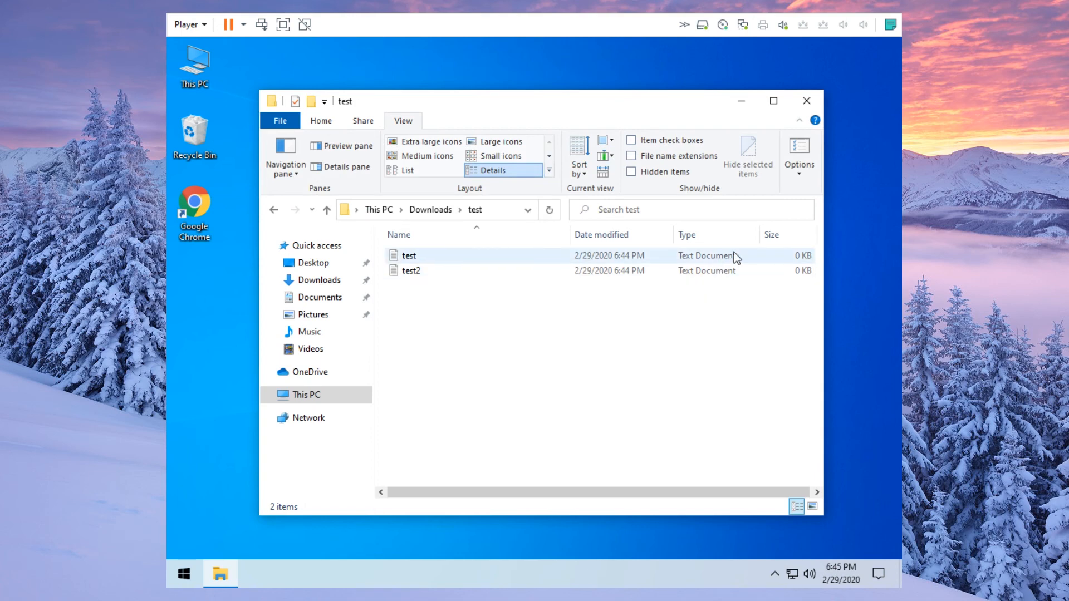
click(653, 161)
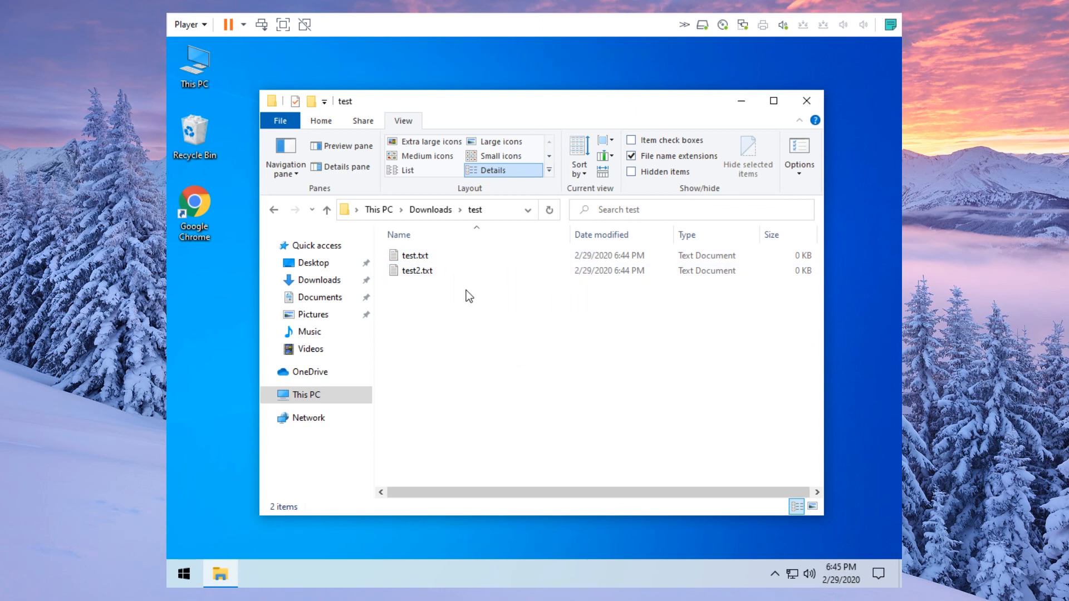
click(436, 213)
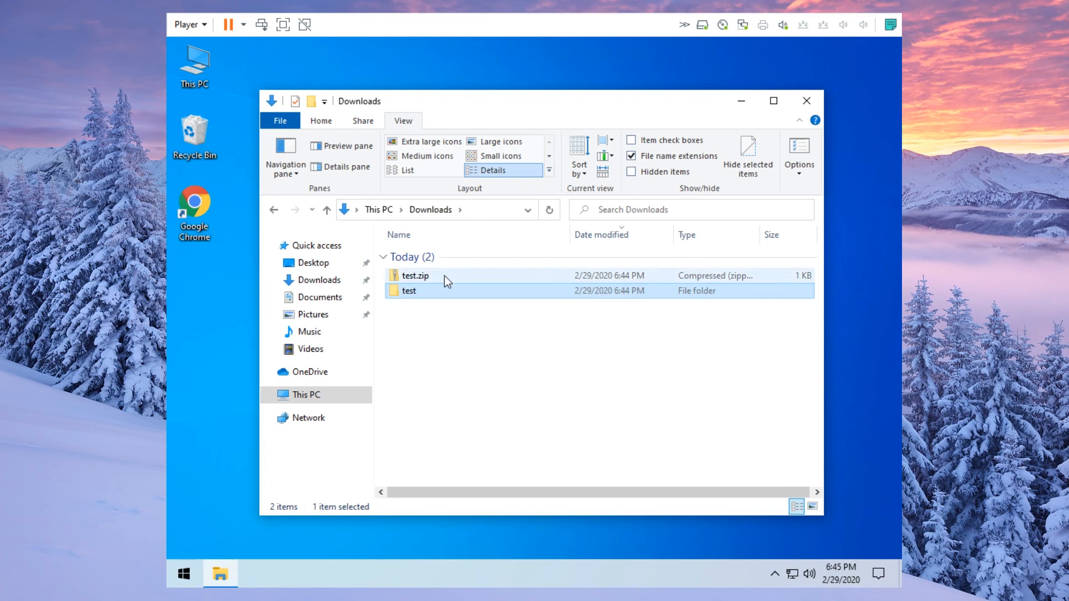
- With extensions hidden, open the test folder and rename test2 to test2.jpg
mouse_move(444, 276)
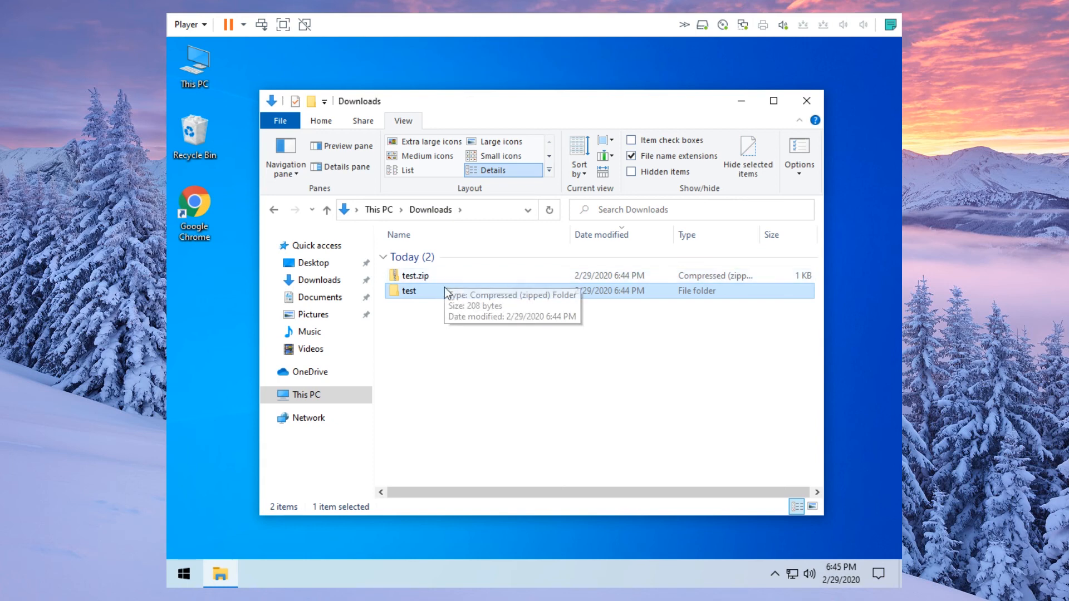
click(670, 156)
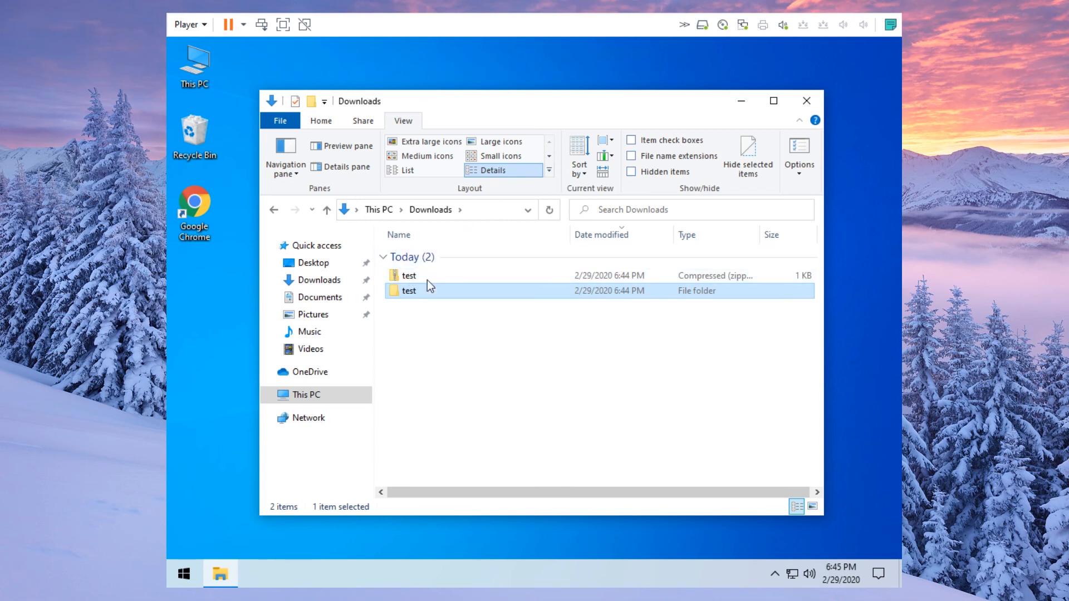
double_click(419, 292)
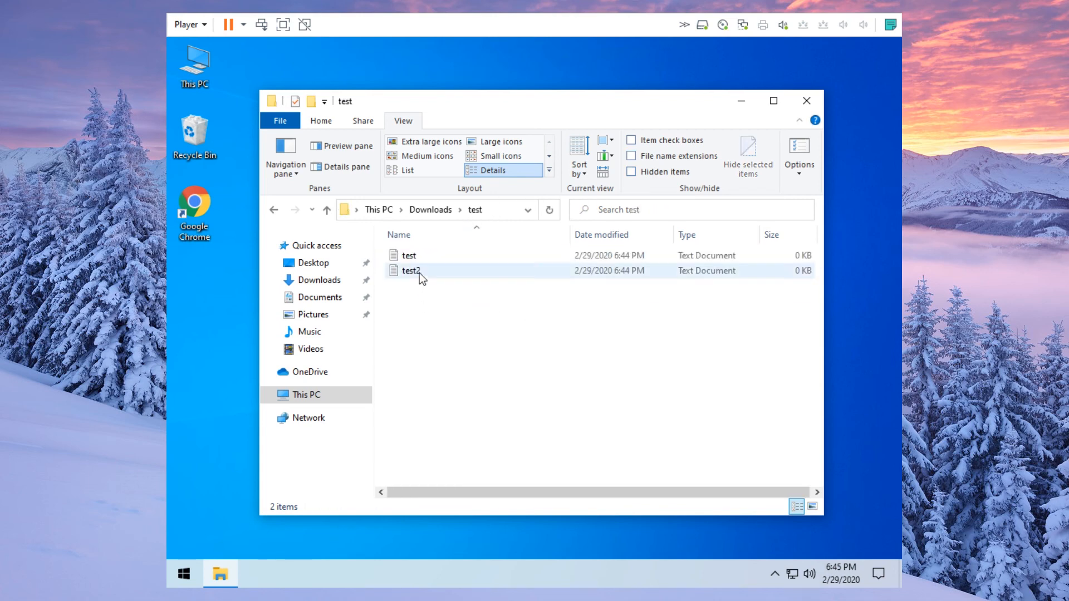
click(419, 273)
right_click(419, 273)
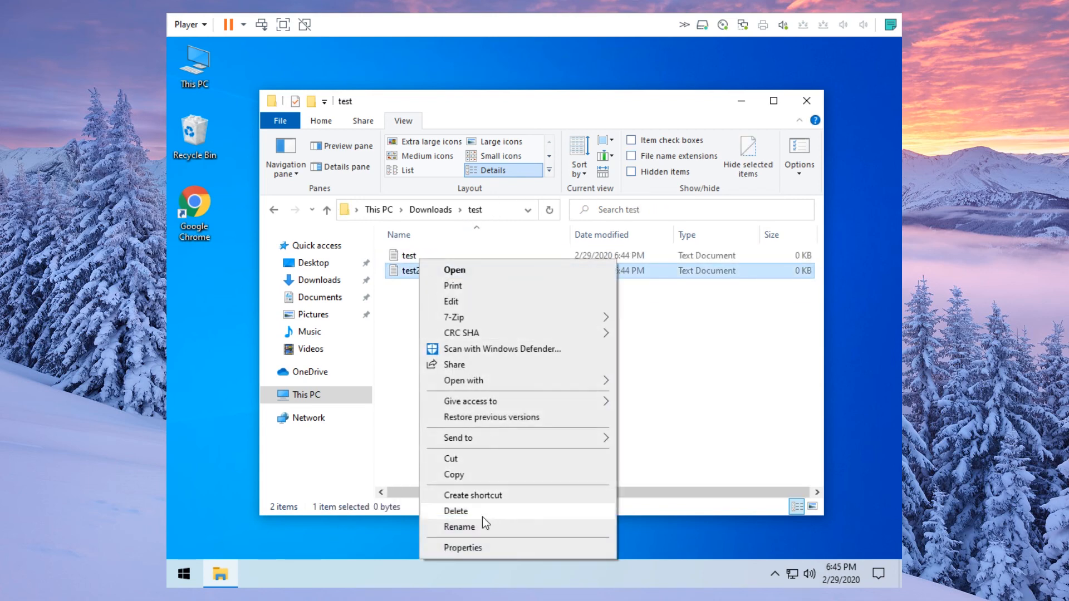
click(481, 526)
key(End)
text(.jpg)
key(Return)
- Show file name extensions again to reveal test2.jpg.txt, then return to Downloads
click(432, 325)
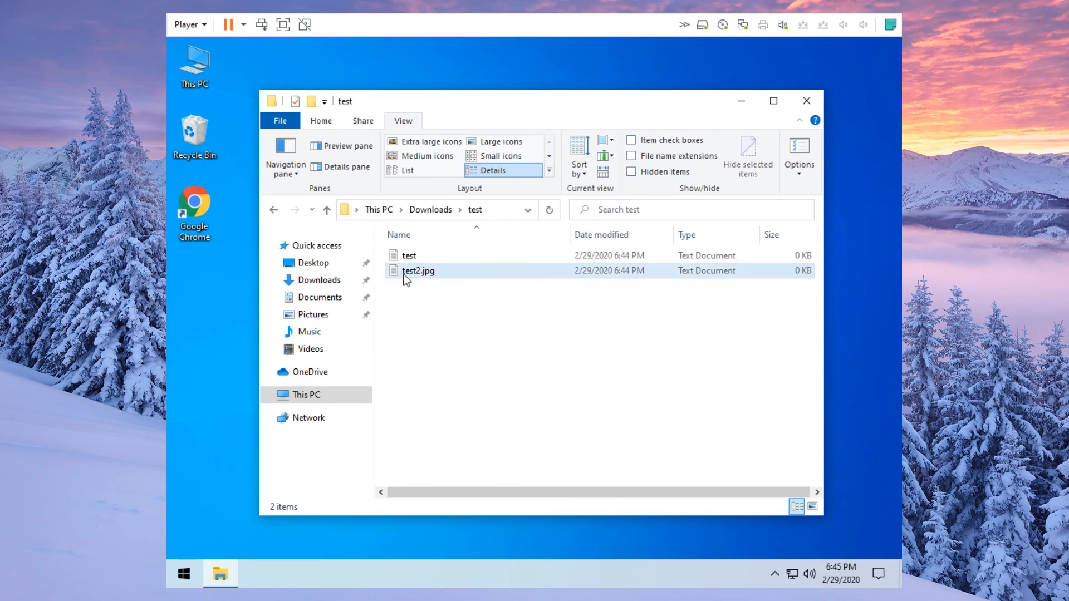
mouse_move(440, 277)
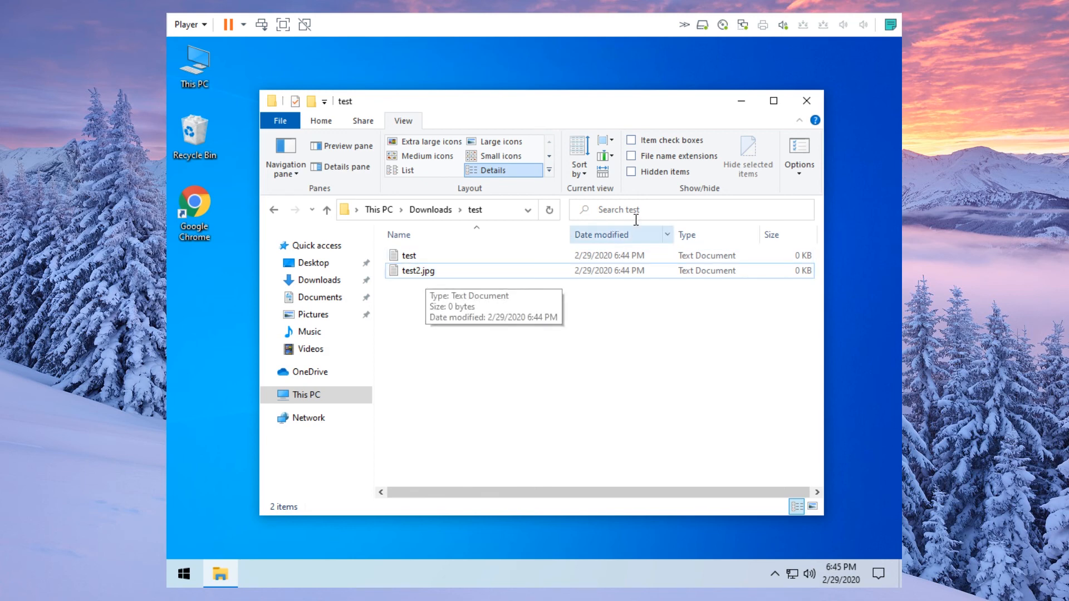
click(668, 158)
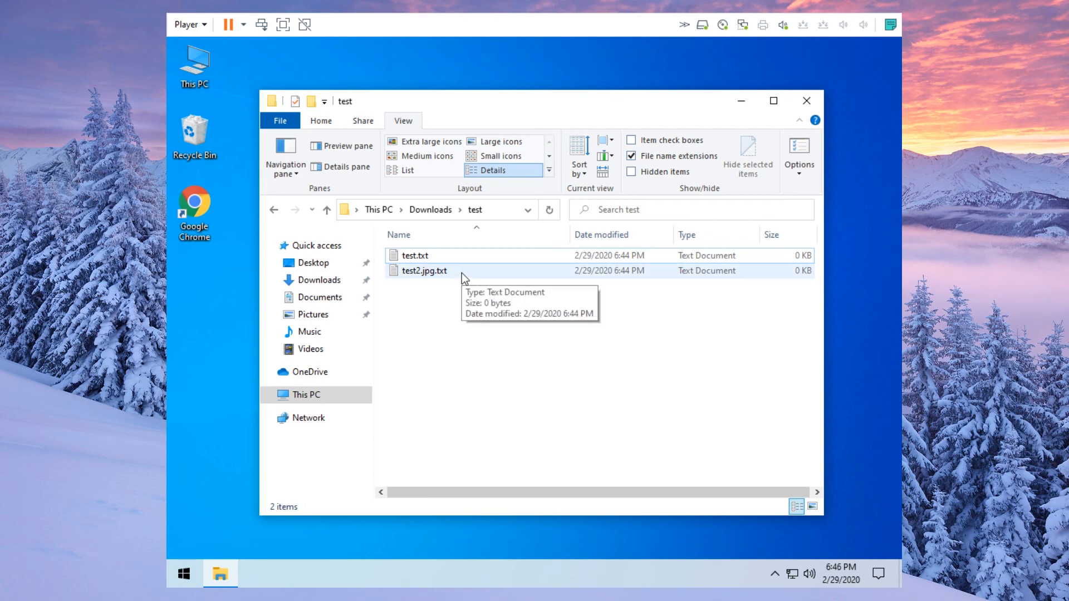
click(417, 215)
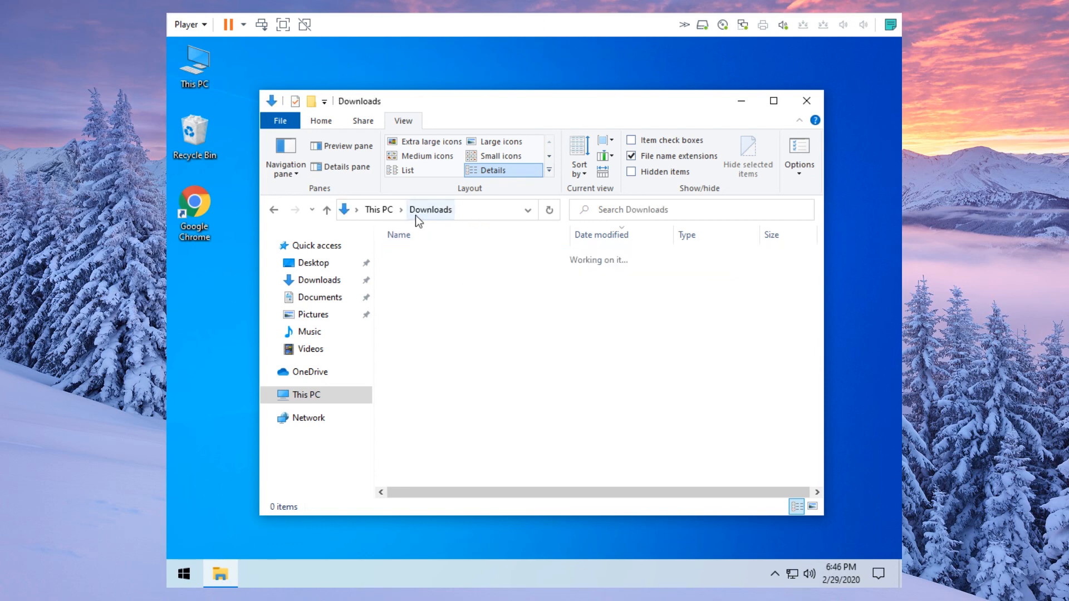
- Restore 7z1900-x64.exe from the Recycle Bin by dragging it into Downloads
click(195, 133)
double_click(196, 134)
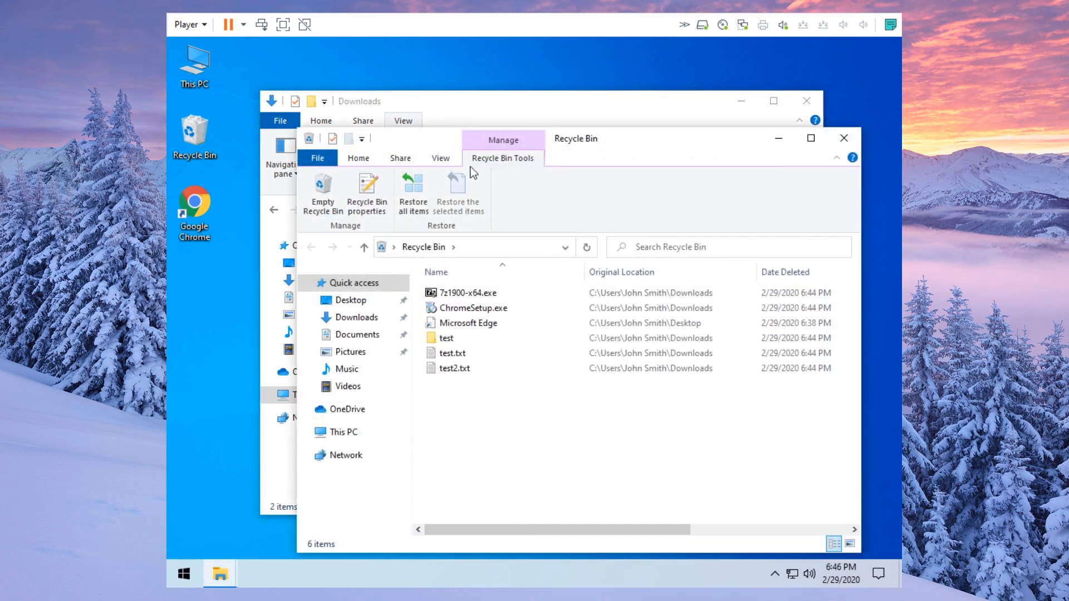
drag(590, 142, 882, 129)
drag(757, 280, 465, 363)
drag(863, 134, 493, 139)
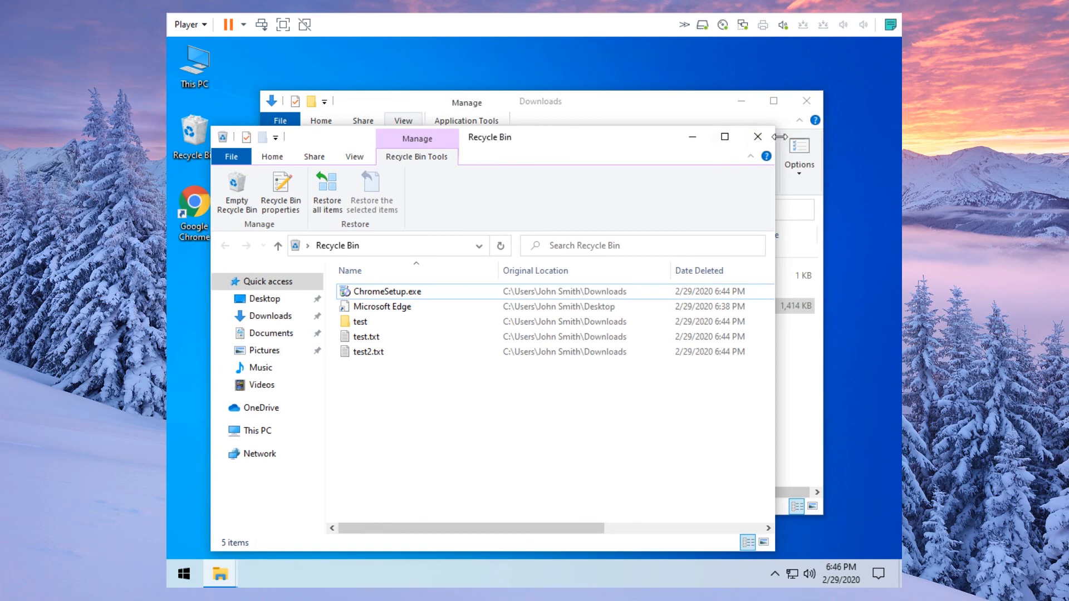
click(757, 136)
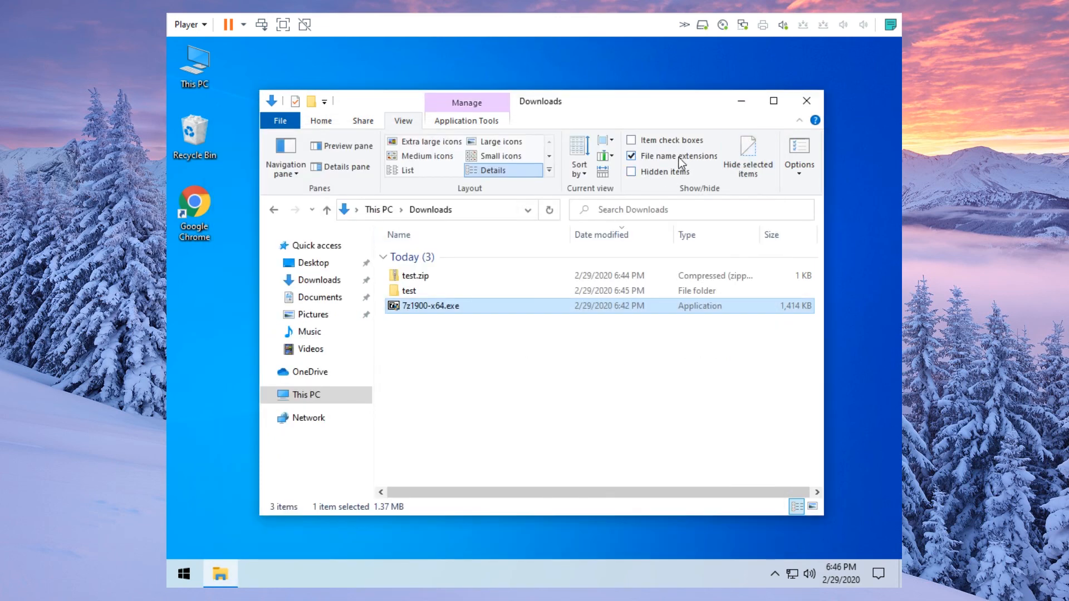
- Hide file name extensions and rename the 7-Zip installer to beach.jpg
click(677, 158)
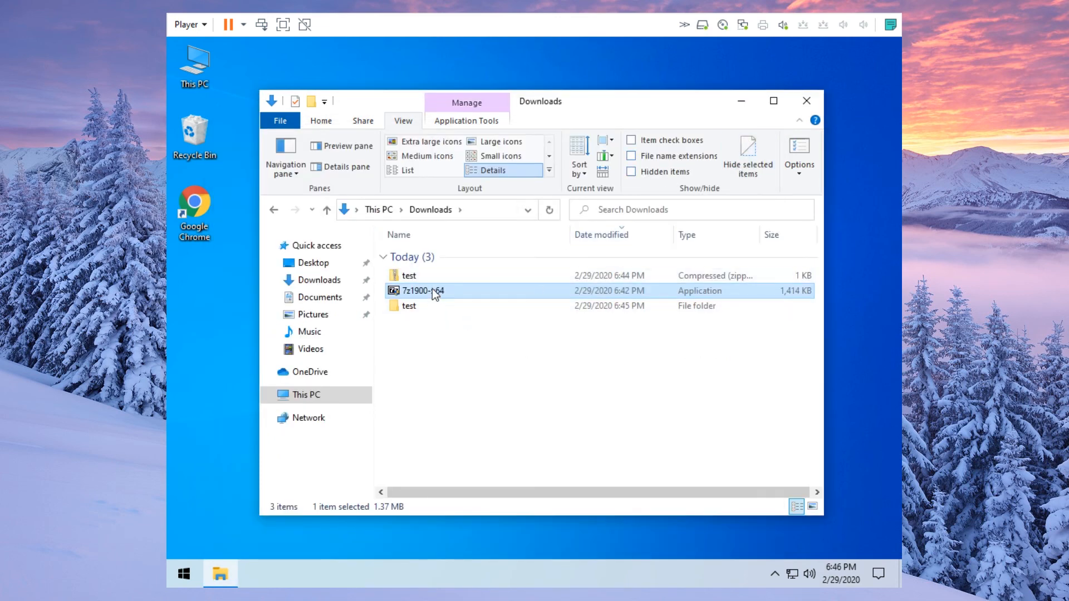
right_click(432, 289)
click(497, 524)
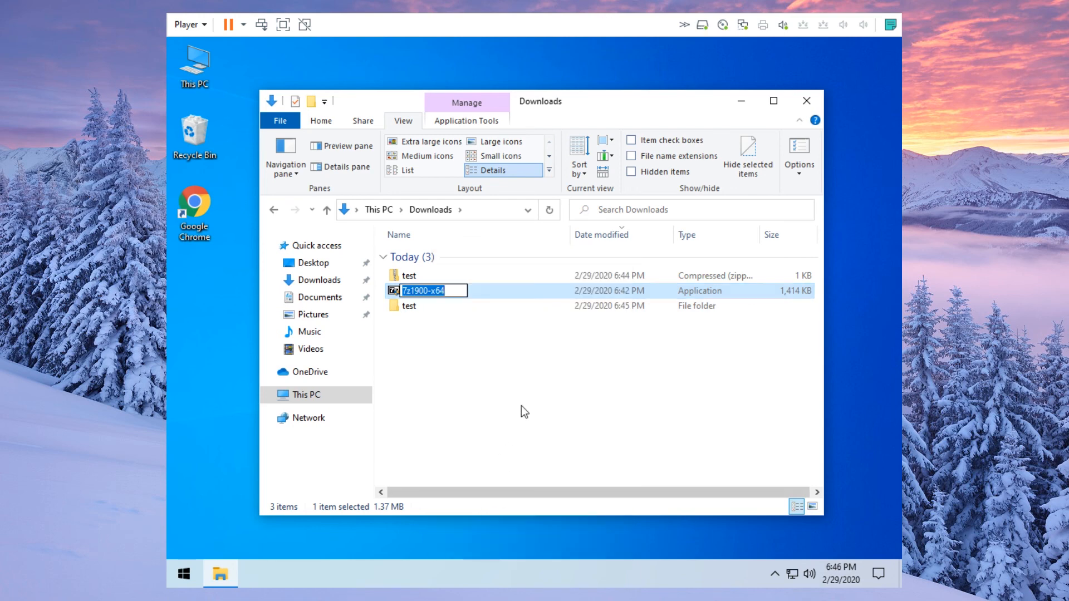
text(beach.png)
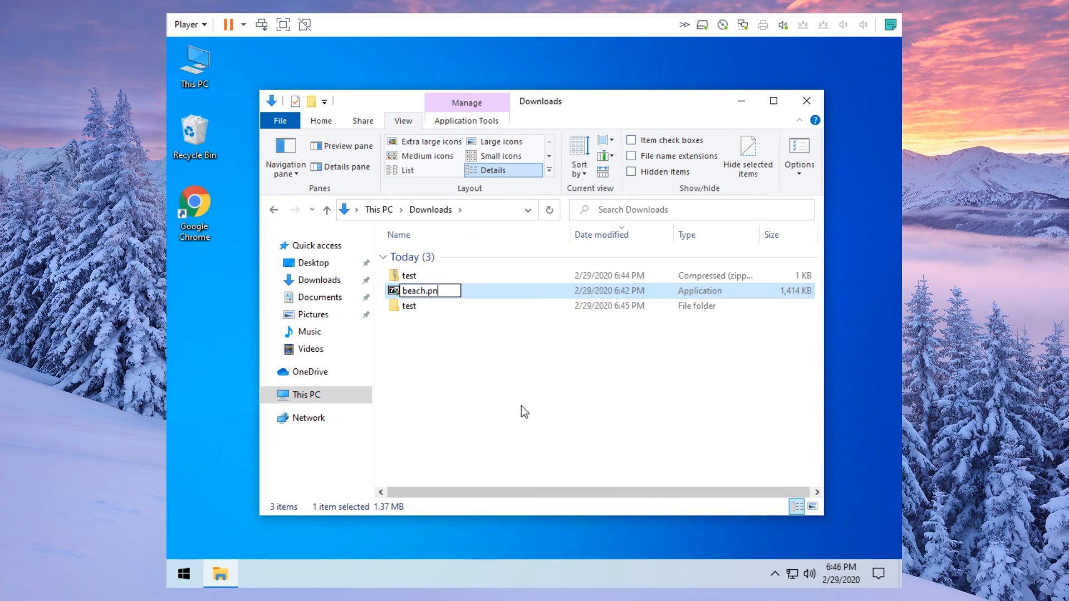
key(BackSpace)
key(BackSpace)
key(BackSpace)
text(jpg)
key(Return)
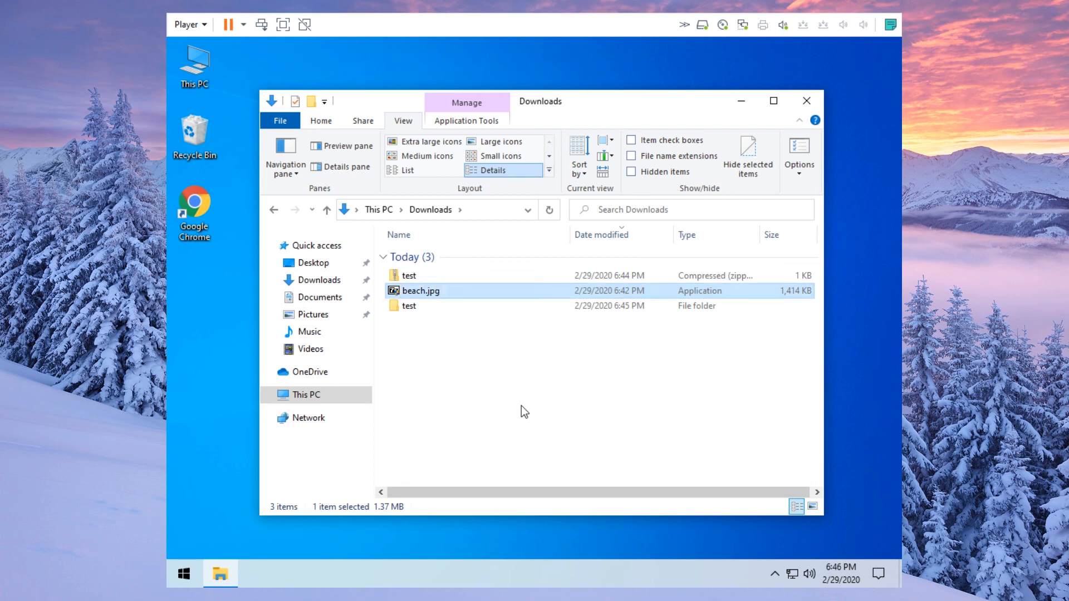
click(466, 342)
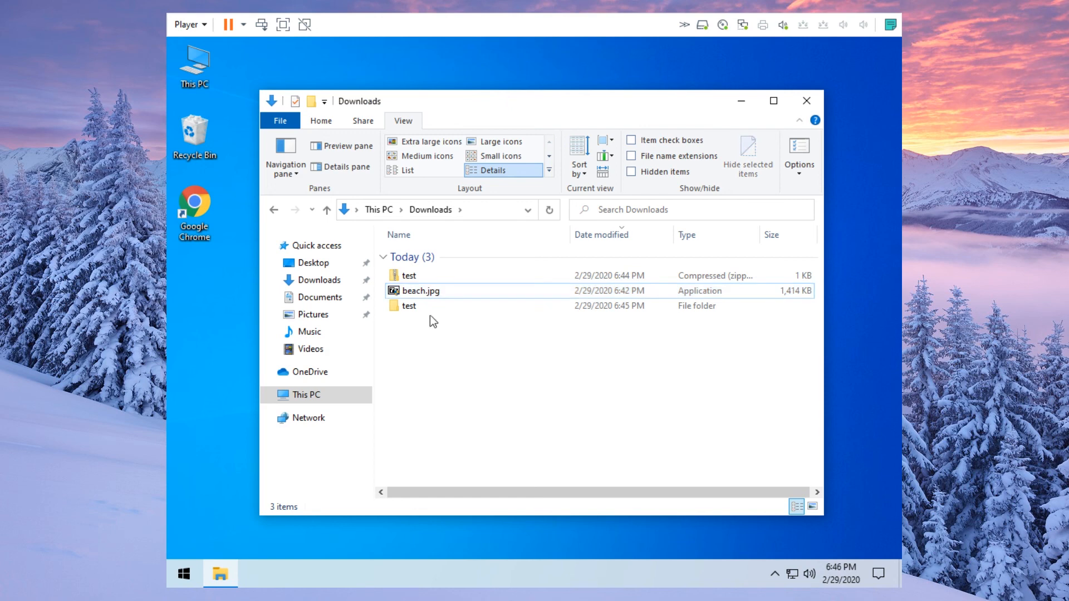
mouse_move(422, 293)
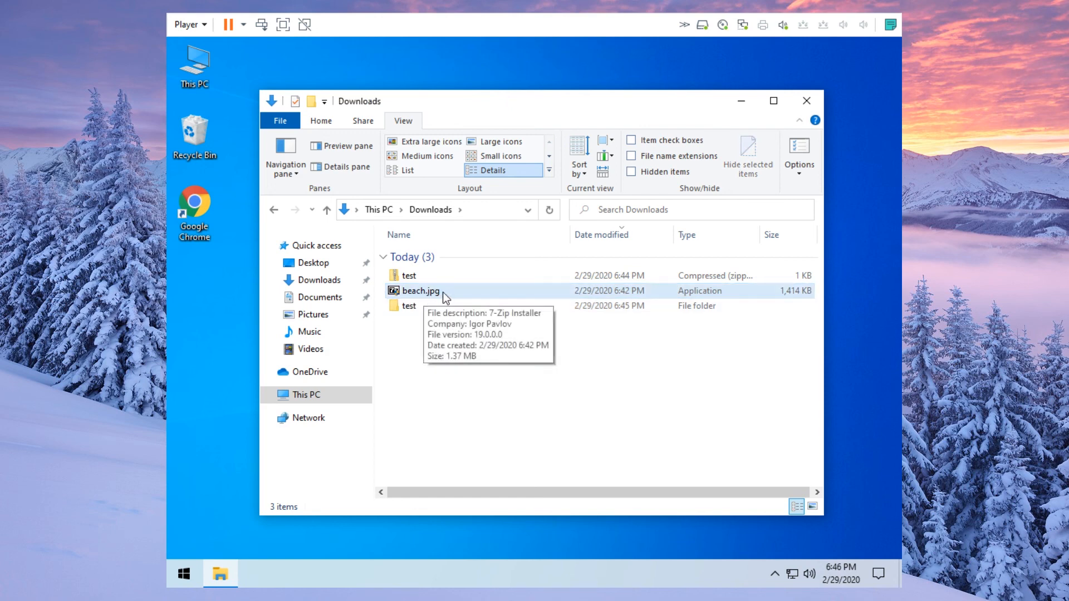
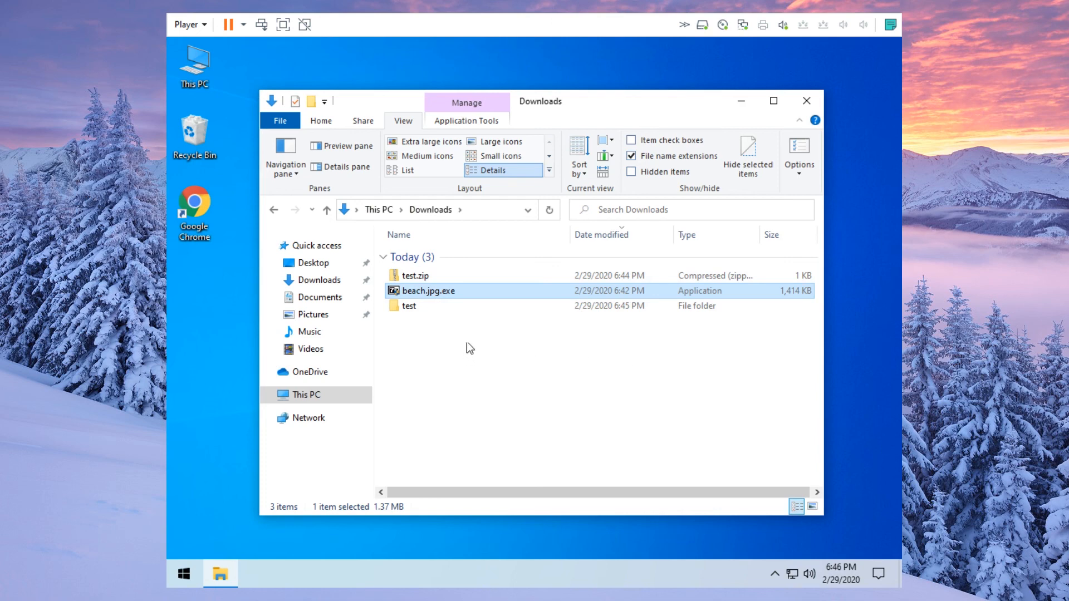
- Delete the test folder from Downloads, verify it reached the Recycle Bin, then bring up the Recycle Bin's menu
click(429, 307)
key(Delete)
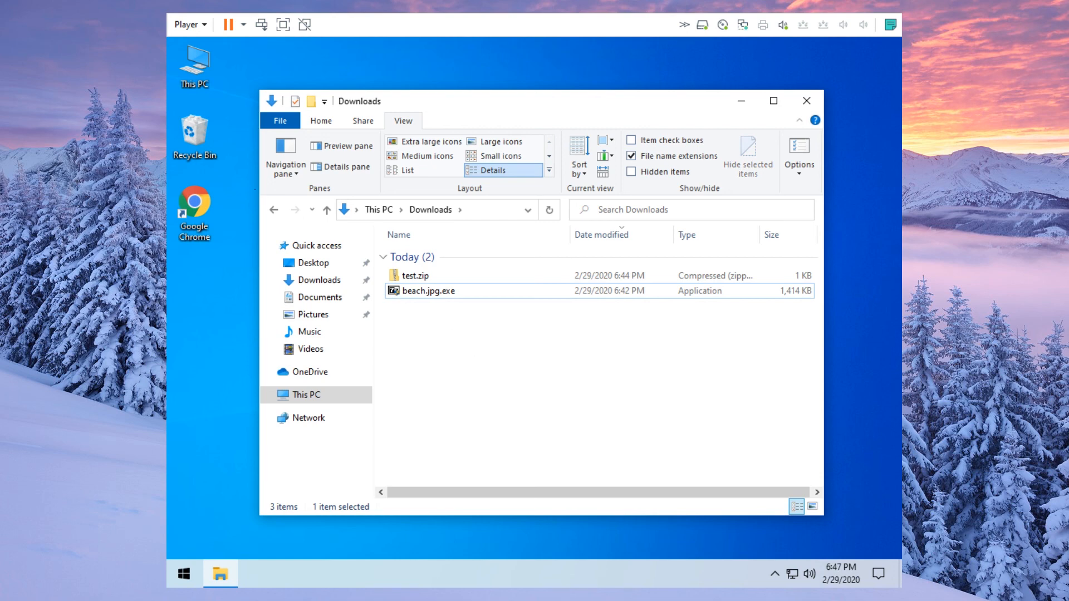
double_click(192, 134)
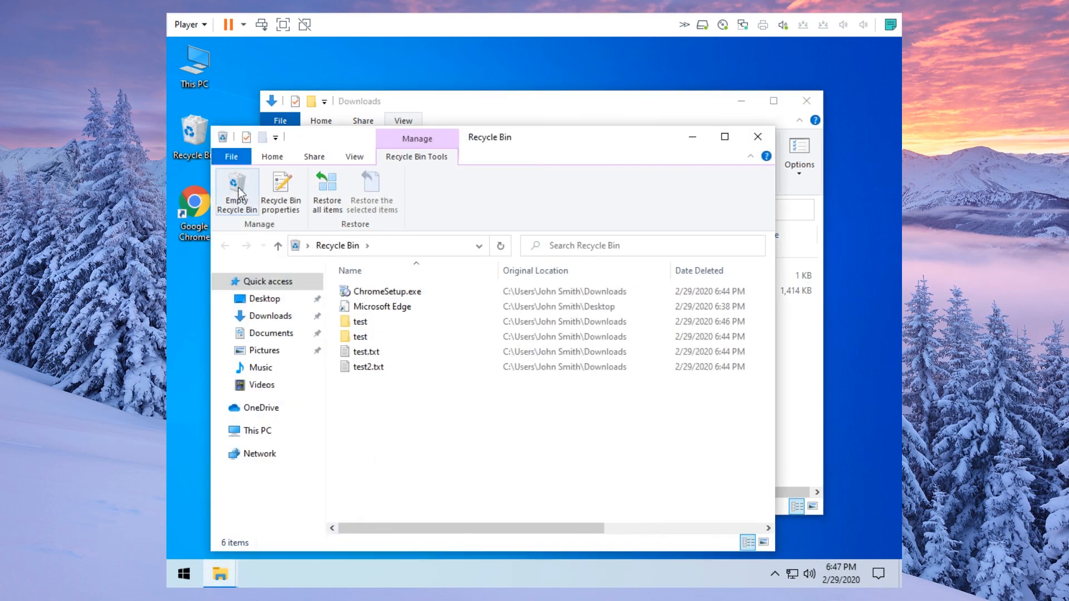
click(764, 138)
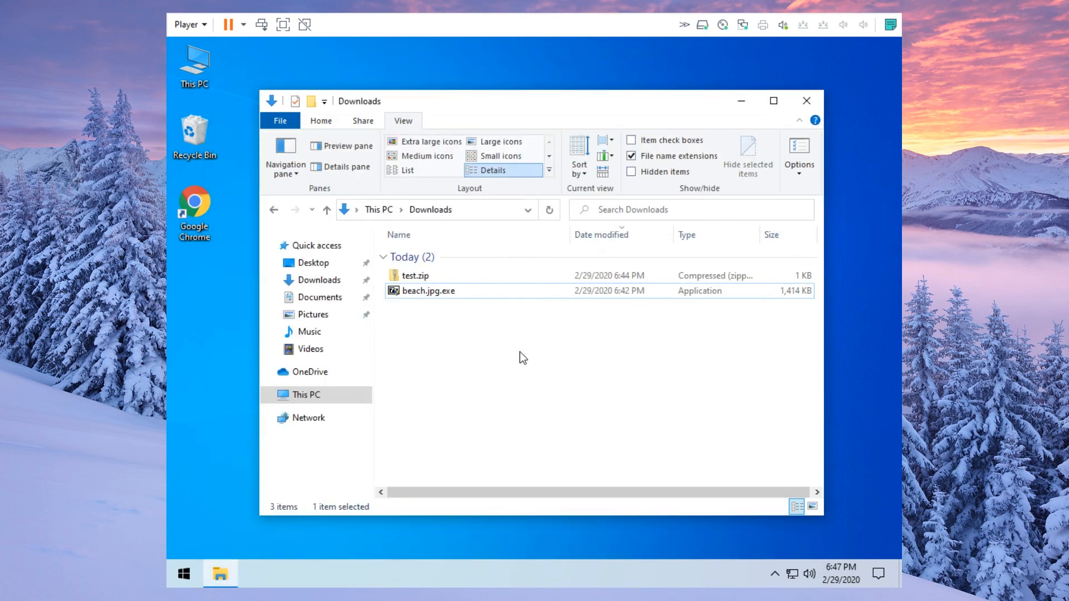
click(205, 143)
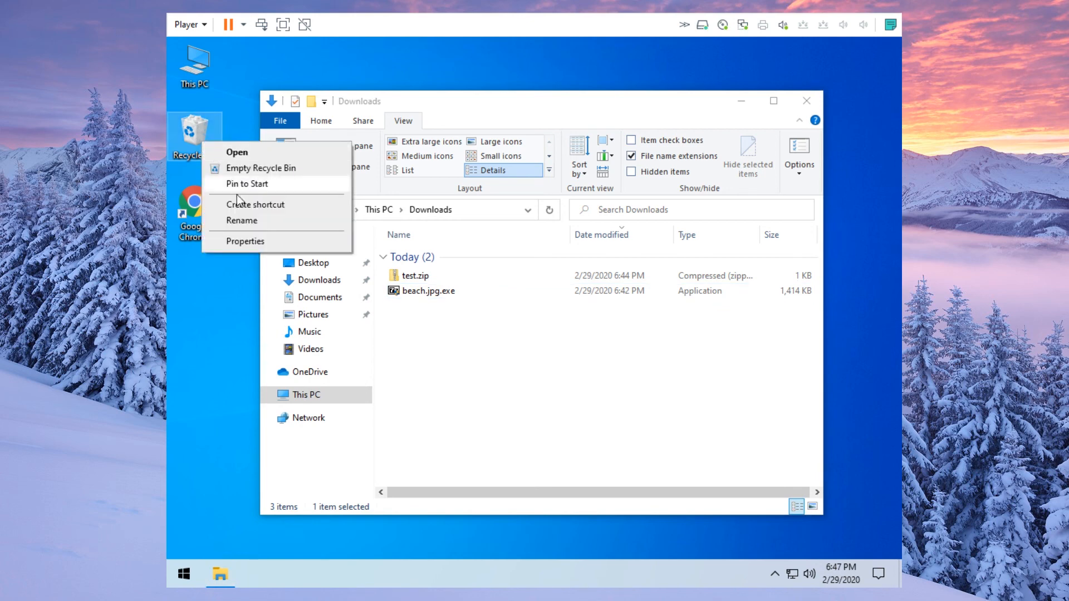
- Enable 'Display delete confirmation dialog' in the Recycle Bin properties
click(242, 241)
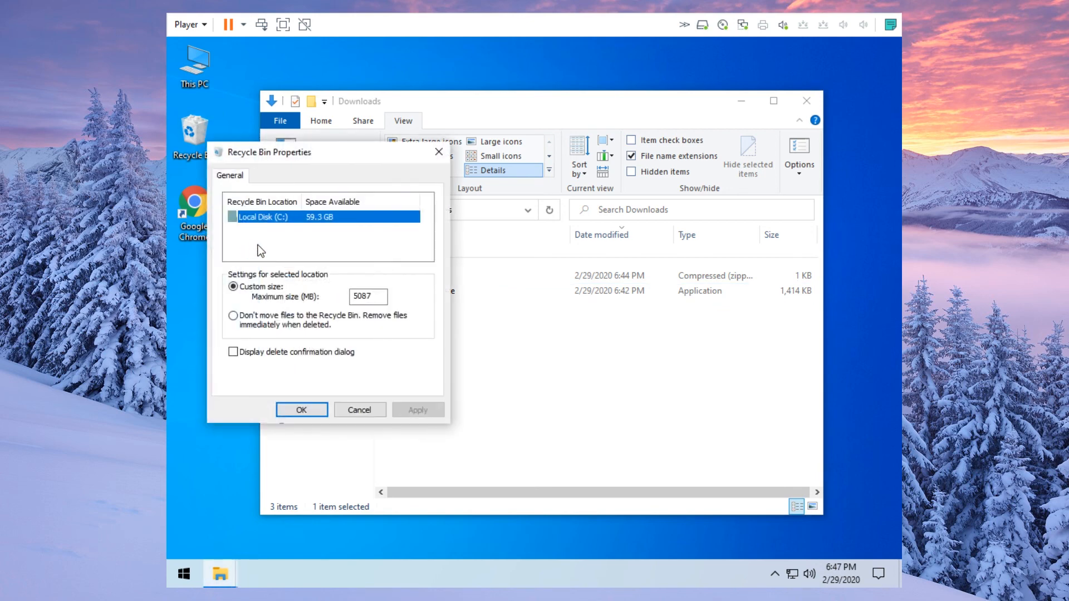
click(315, 355)
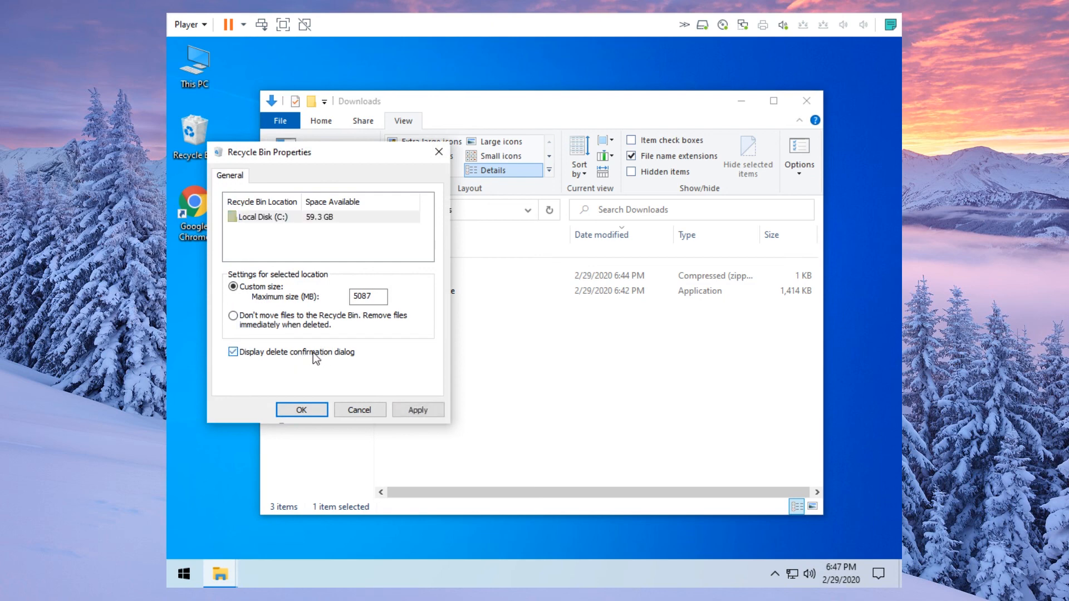
click(301, 410)
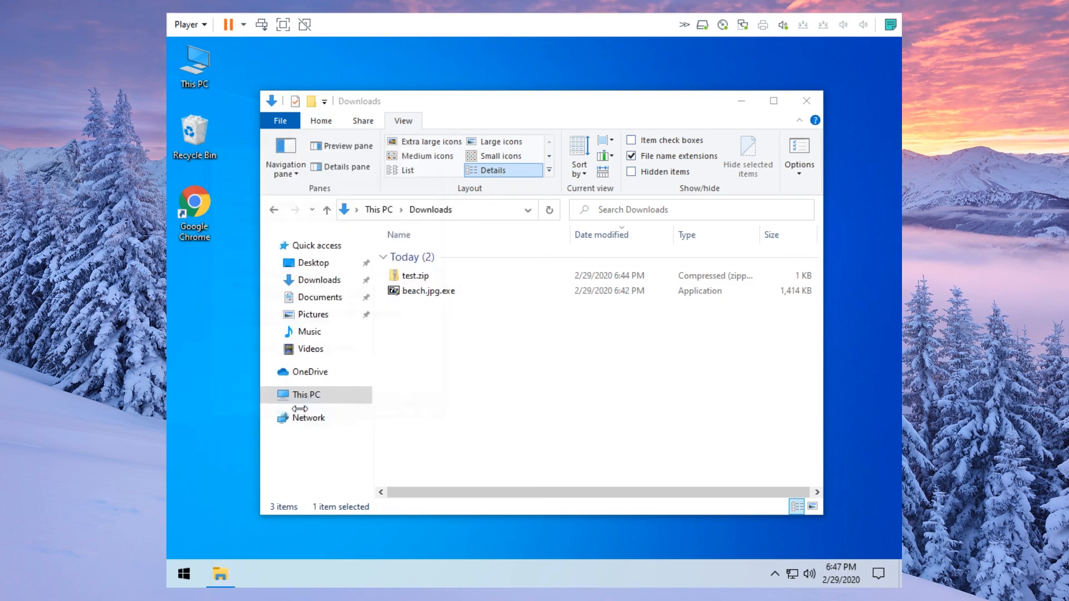
- Delete beach.jpg.exe and test.zip from Downloads, confirming each deletion
click(442, 296)
key(Delete)
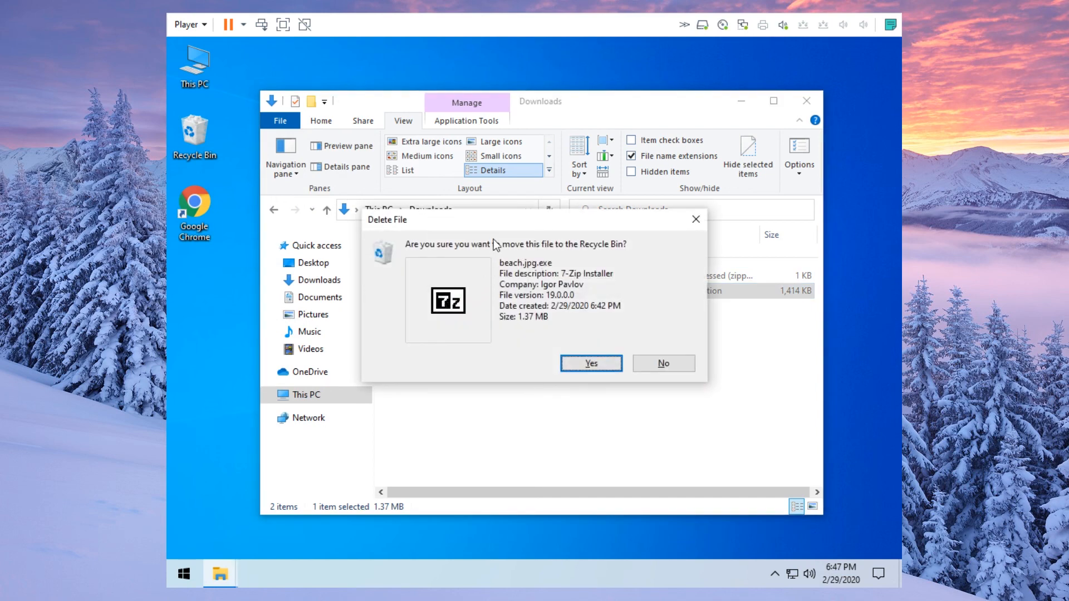
click(588, 364)
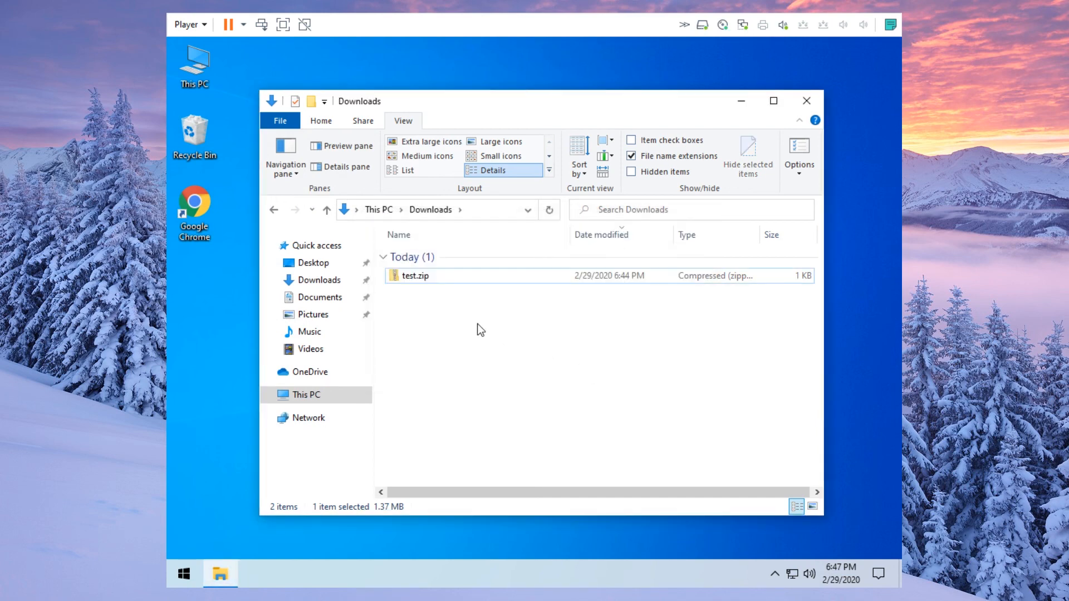
click(469, 278)
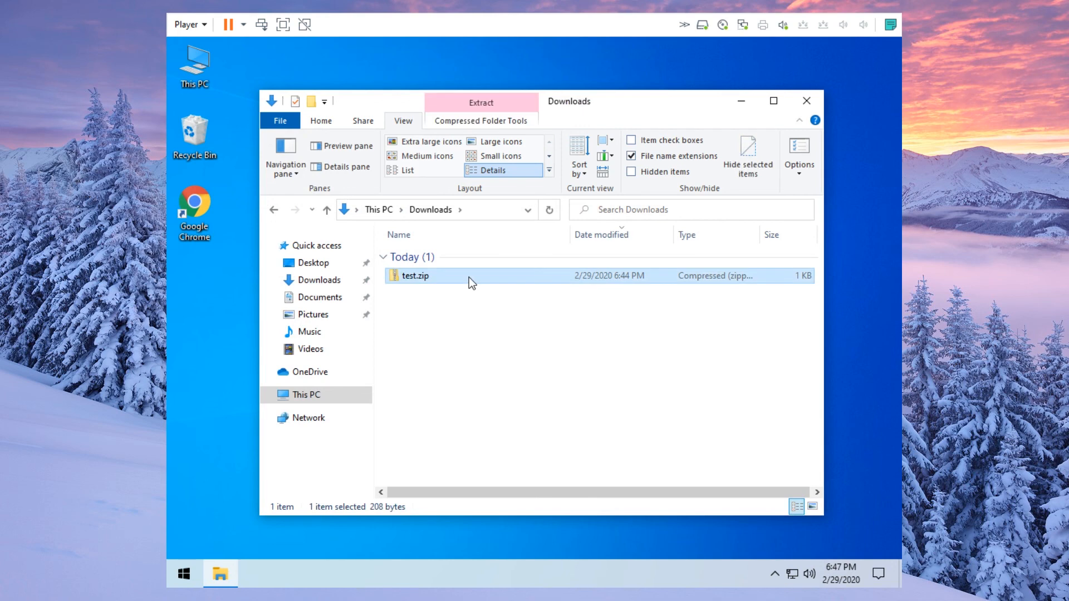
key(Delete)
click(592, 363)
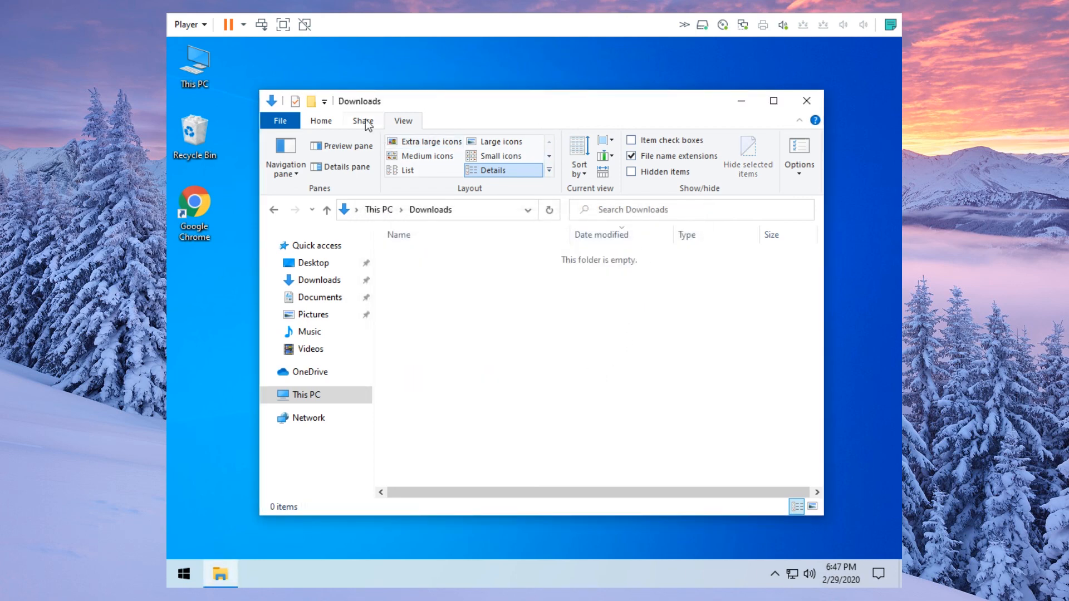
click(327, 119)
- Close Downloads, briefly open and reposition This PC, then close it to leave the bare desktop
click(812, 101)
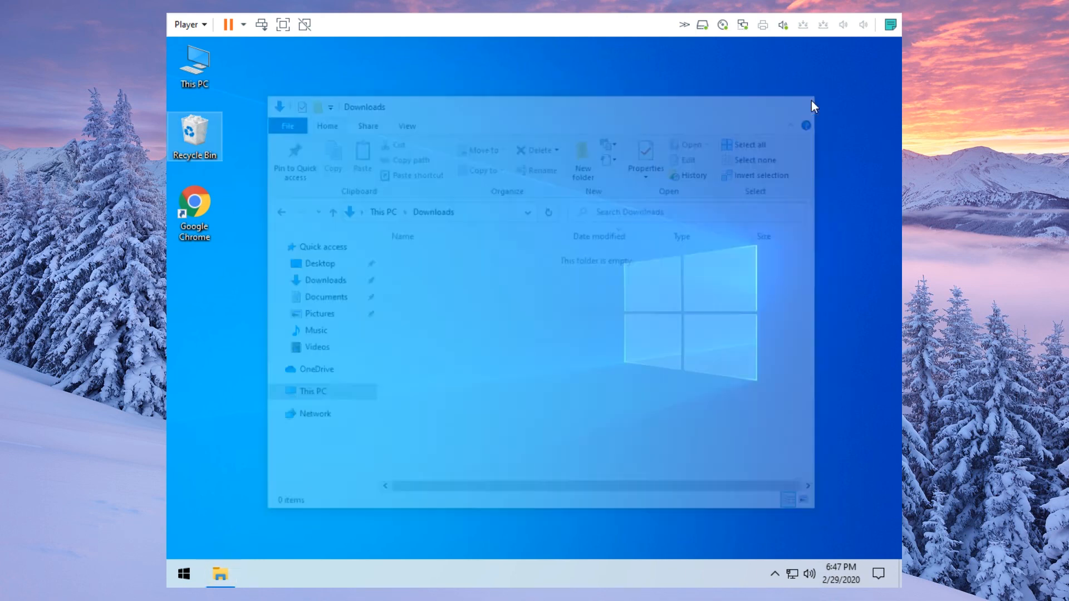
click(349, 351)
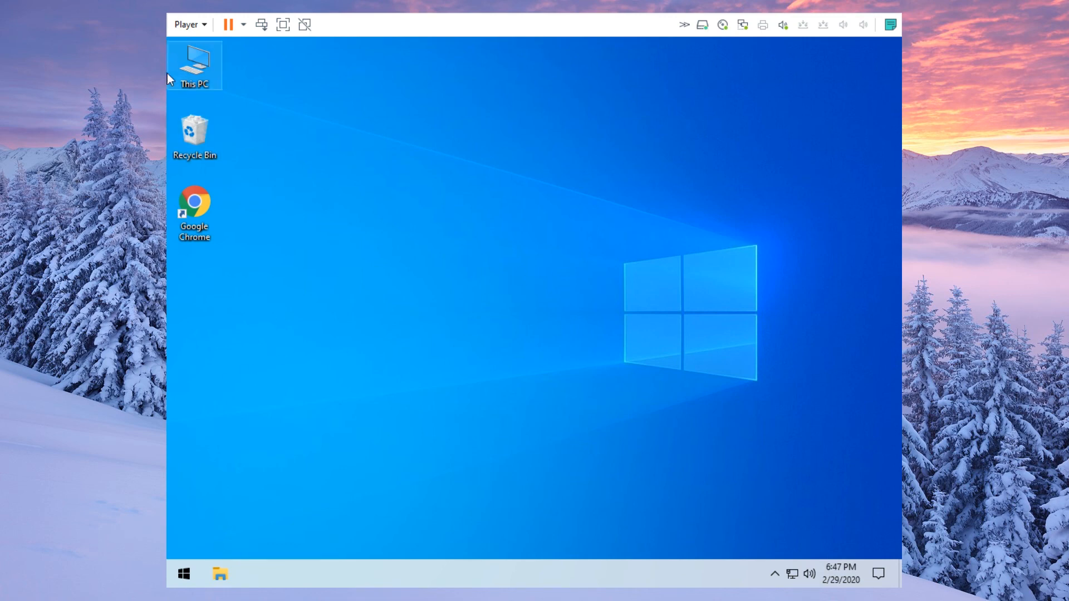
double_click(194, 60)
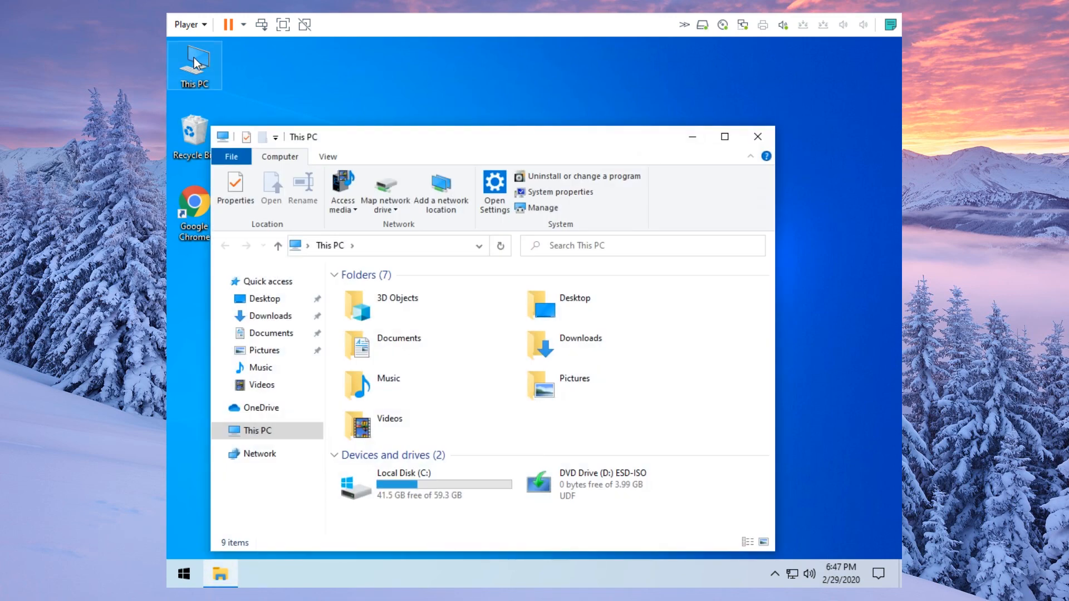
drag(431, 134, 470, 96)
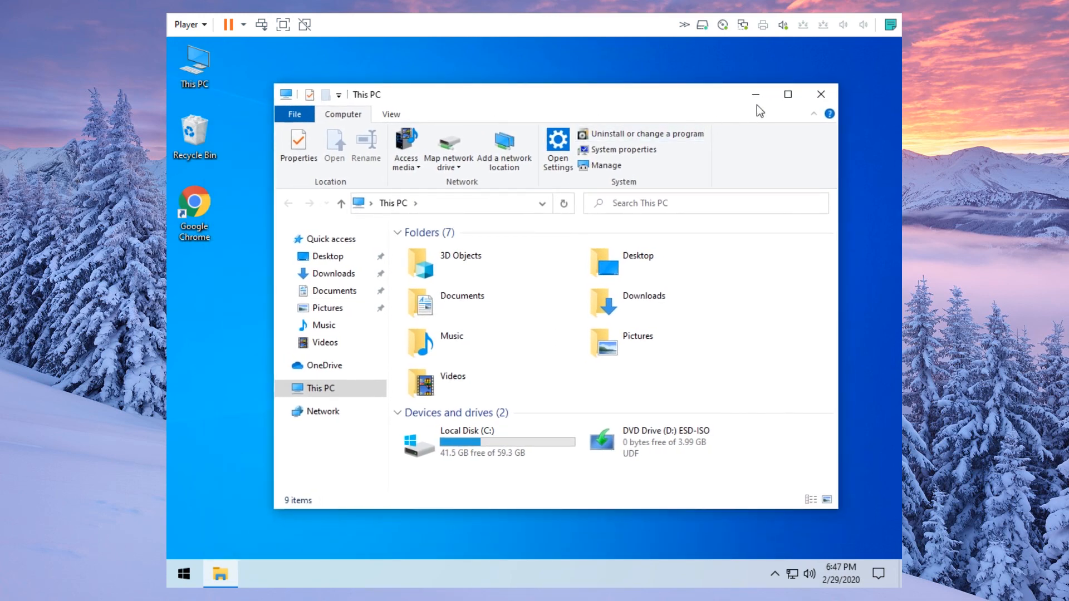
click(828, 94)
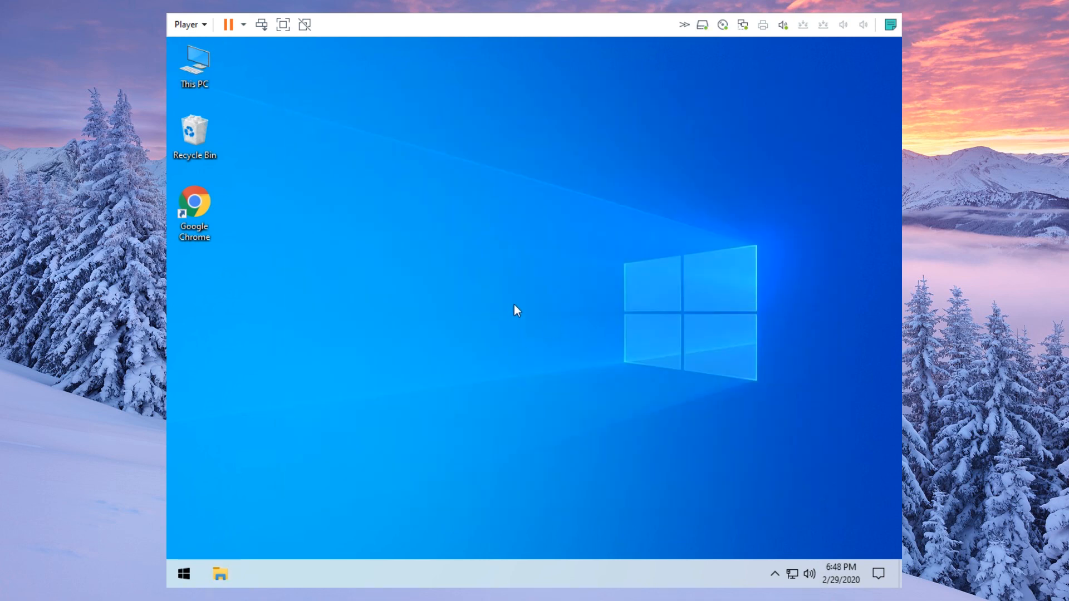